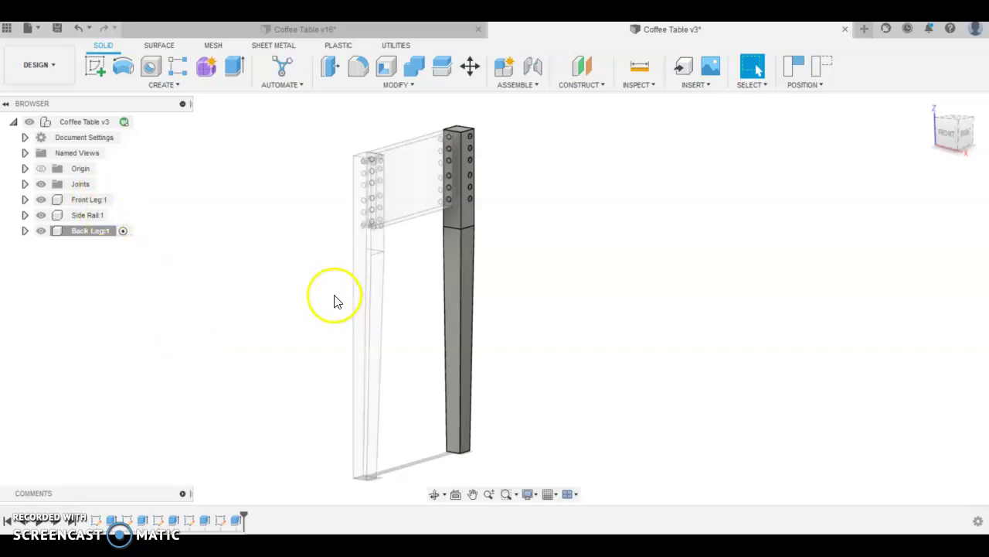
View the finished Coffee Table v16 design from the front, then return to the v3 frame.
{"action": "left_click", "coordinate": [78, 122]}
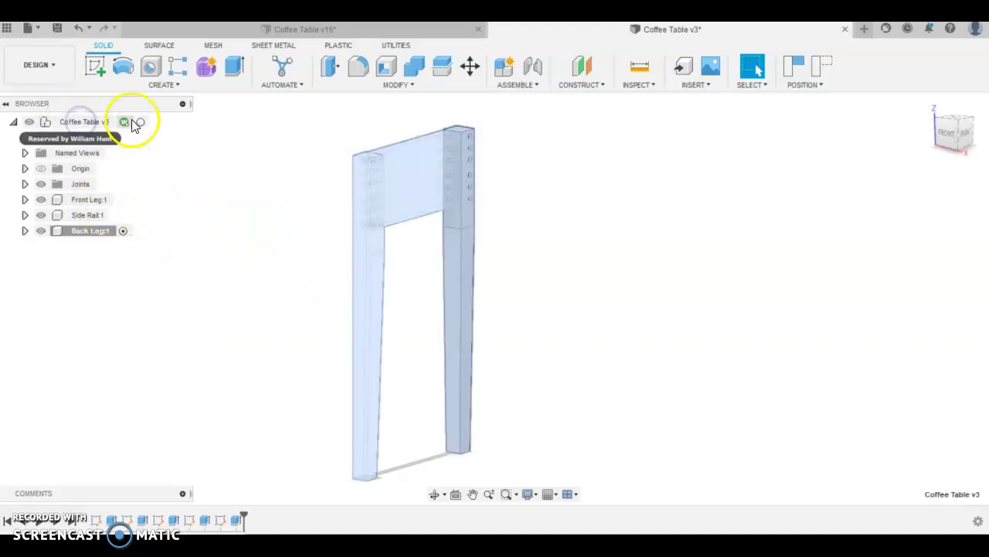
{"action": "left_click", "coordinate": [316, 270]}
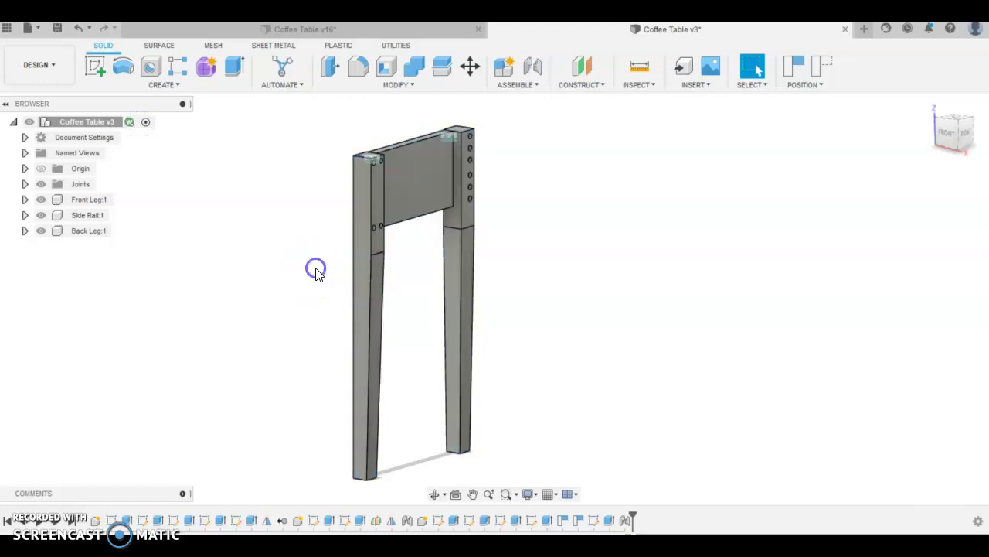
{"action": "left_click", "coordinate": [376, 31]}
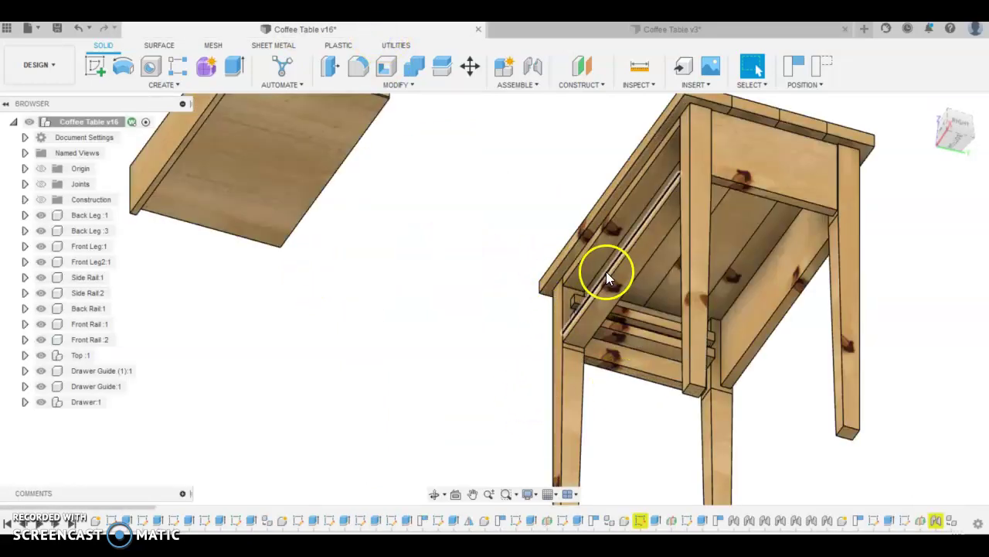
{"action": "middle_click_drag", "start_coordinate": [575, 260], "coordinate": [629, 387], "text": "shift"}
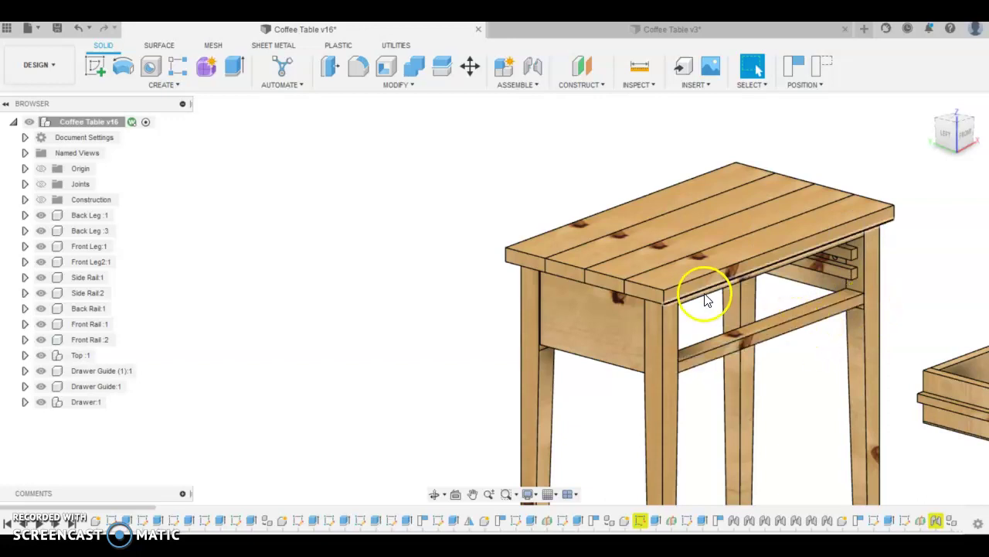
{"action": "scroll", "coordinate": [733, 410], "scroll_direction": "down", "scroll_amount": 3}
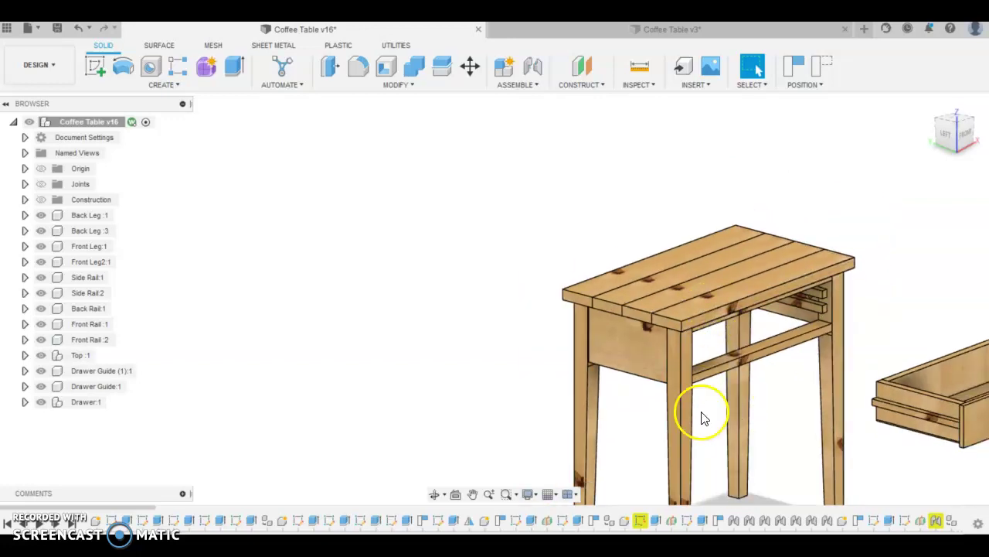
{"action": "left_click", "coordinate": [617, 29]}
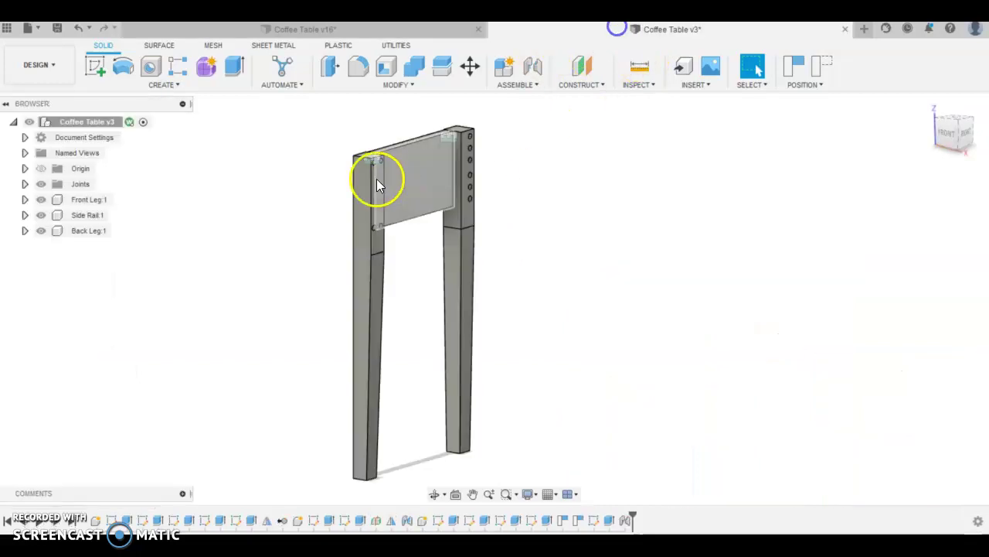
Rename the Front Leg:1 component to Front Leg.
{"action": "left_click", "coordinate": [80, 201]}
{"action": "double_click", "coordinate": [81, 204]}
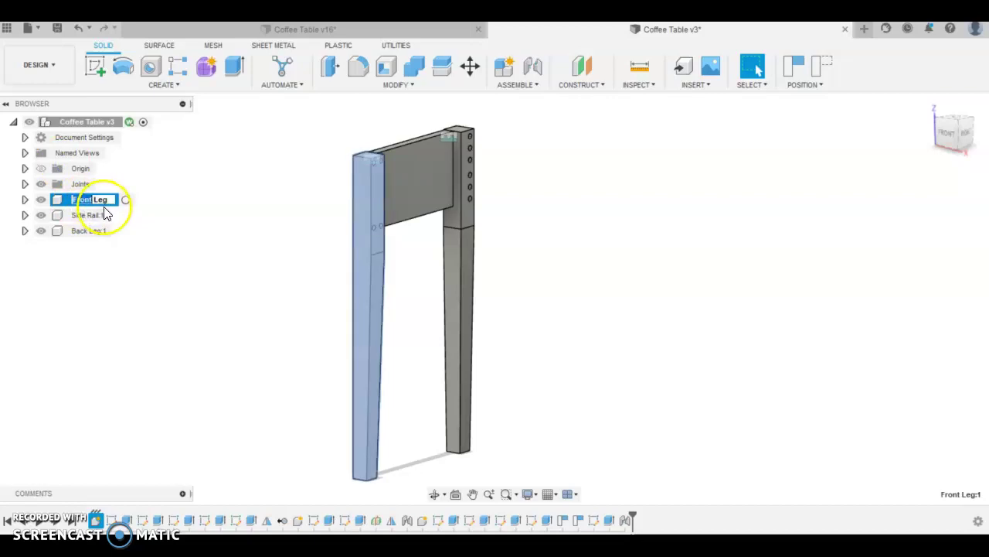
{"action": "key", "text": "Return"}
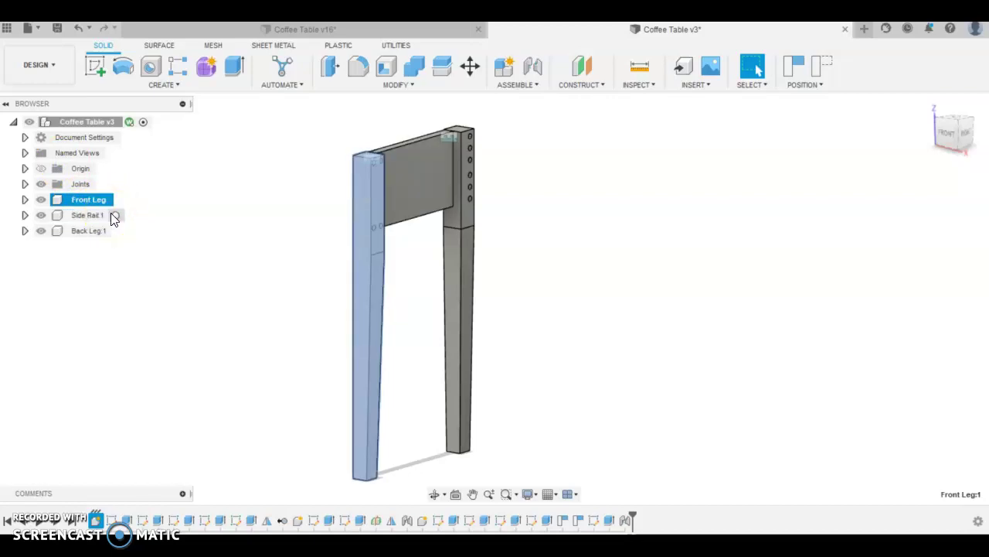
Begin renaming the back leg component to 'Back Leg', then close the rename box.
{"action": "left_click", "coordinate": [94, 234]}
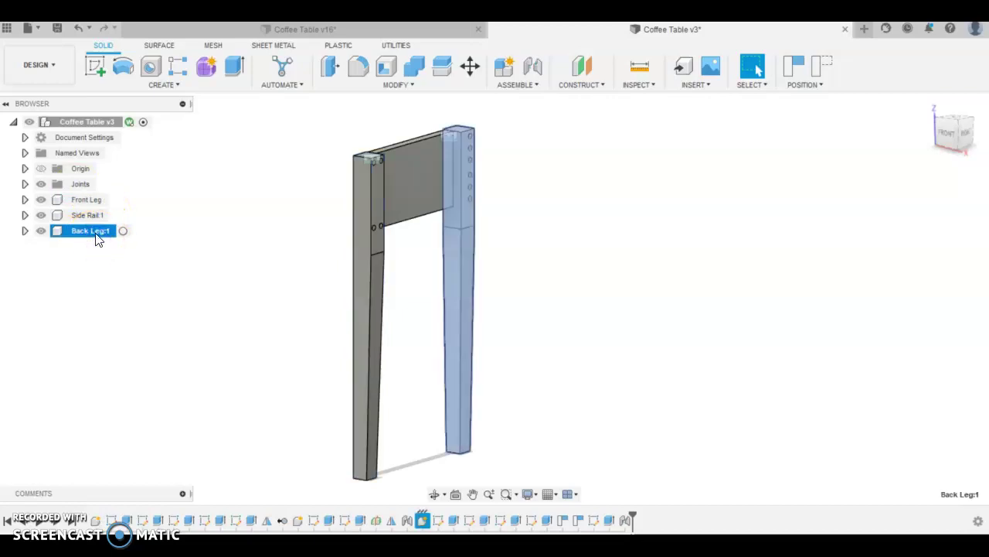
{"action": "double_click", "coordinate": [109, 233]}
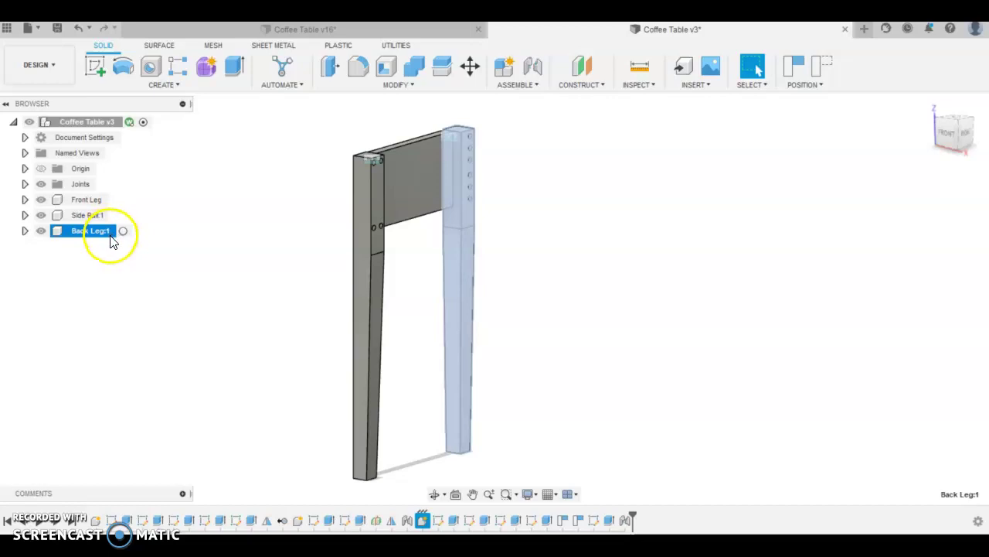
{"action": "type", "text": "Back Leg"}
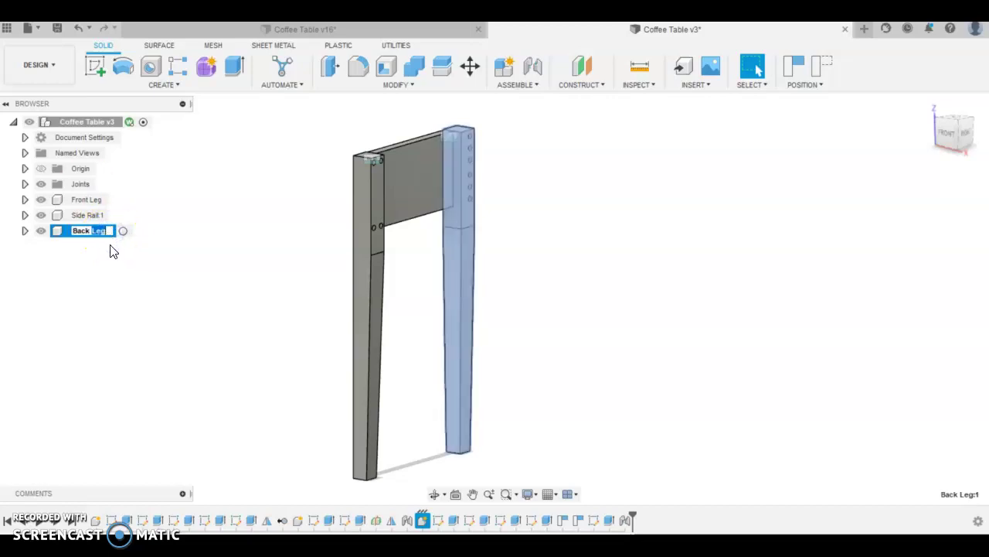
{"action": "left_click", "coordinate": [111, 256]}
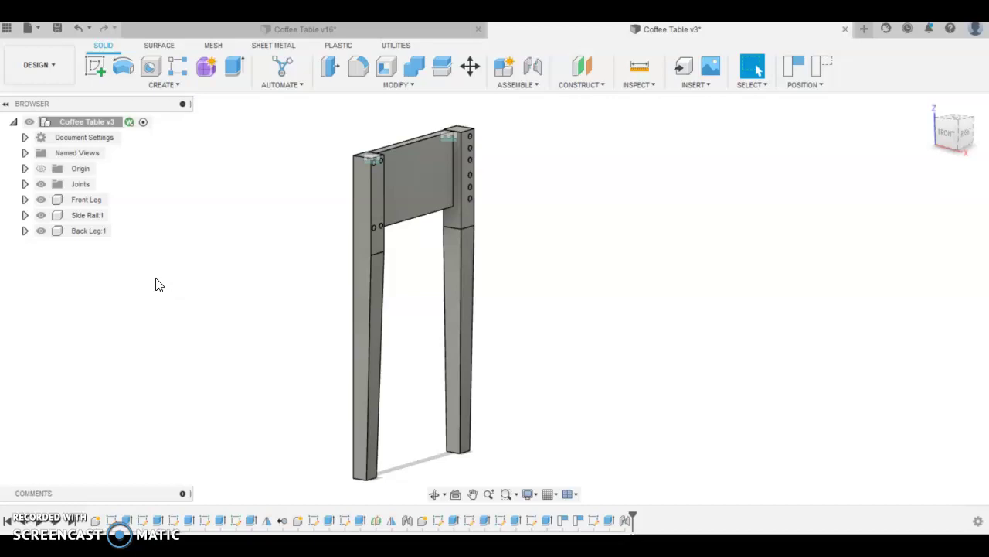
Select the Front Leg, Side Rail and Back Leg components in the Browser.
{"action": "left_click", "coordinate": [86, 200]}
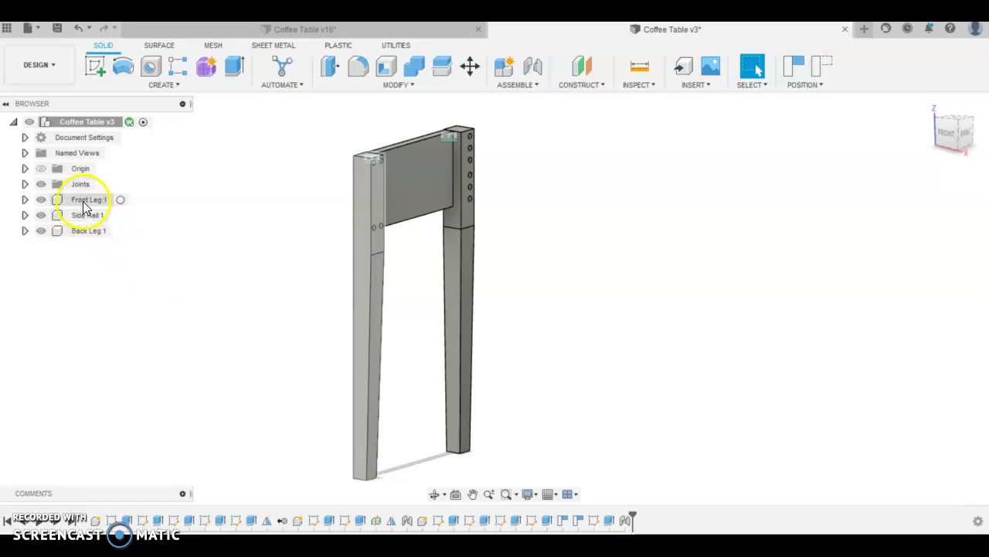
{"action": "left_click", "coordinate": [87, 230], "text": "shift"}
{"action": "left_click", "coordinate": [91, 263]}
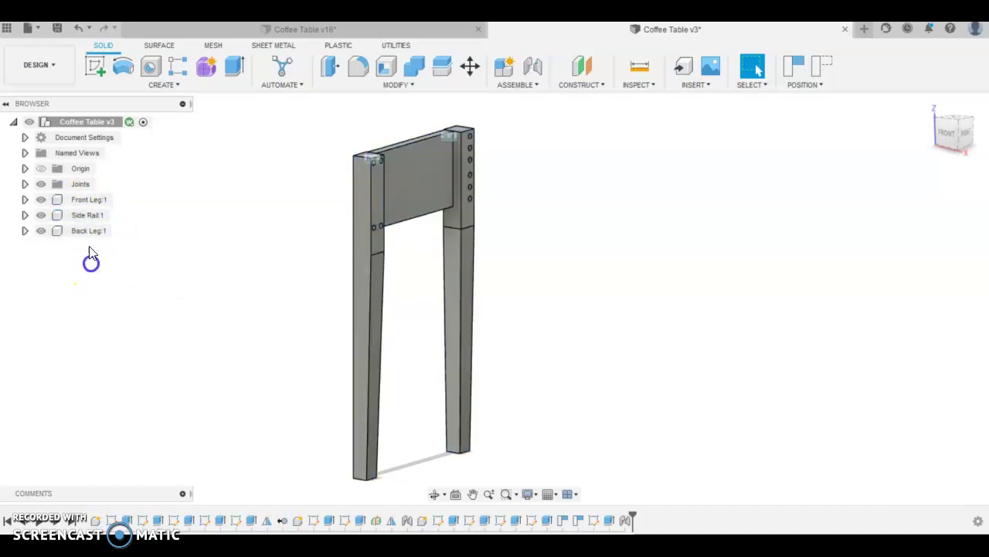
{"action": "left_click", "coordinate": [85, 200]}
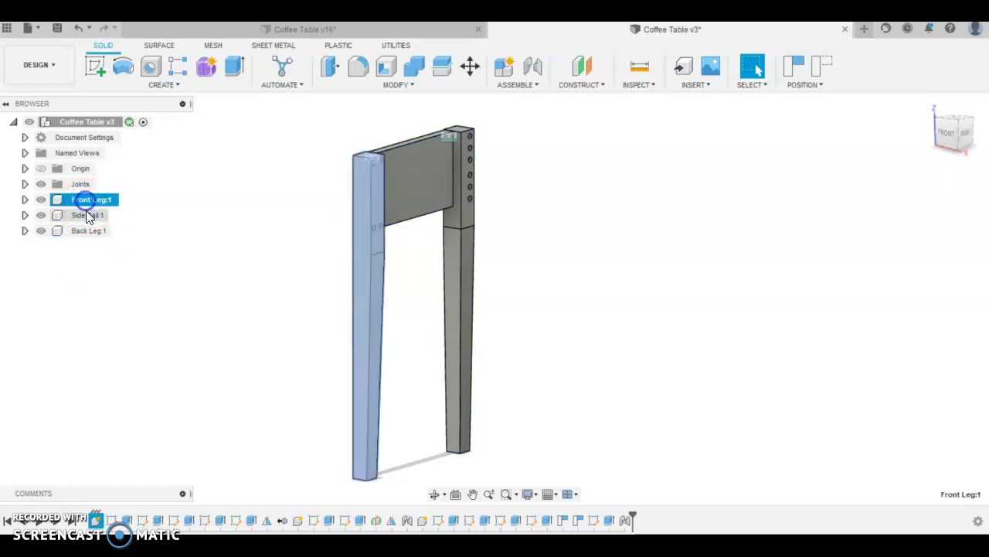
{"action": "left_click", "coordinate": [86, 215], "text": "ctrl"}
{"action": "left_click", "coordinate": [91, 232], "text": "ctrl"}
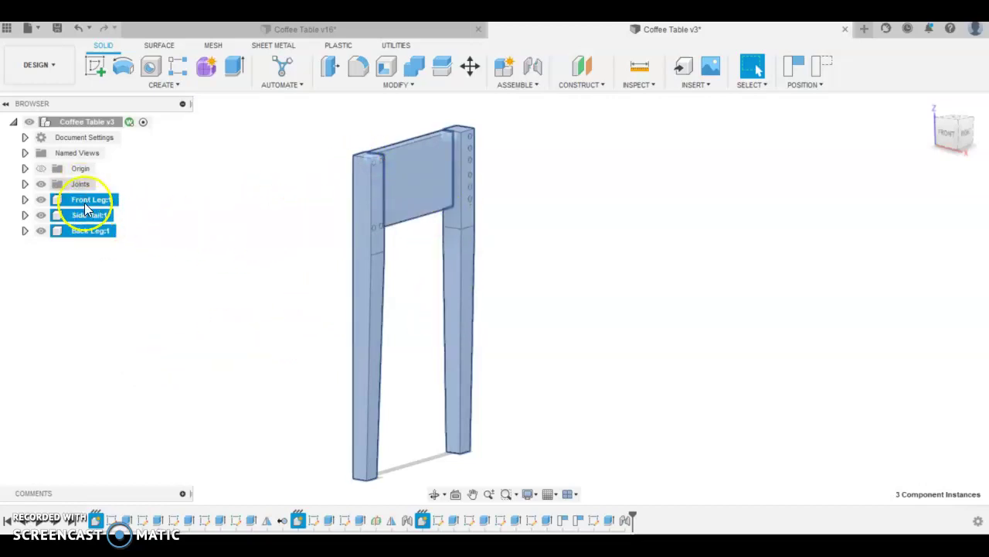
Mirror the three components across the back leg's face, capturing positions, with Type set to Components.
{"action": "left_click", "coordinate": [147, 86]}
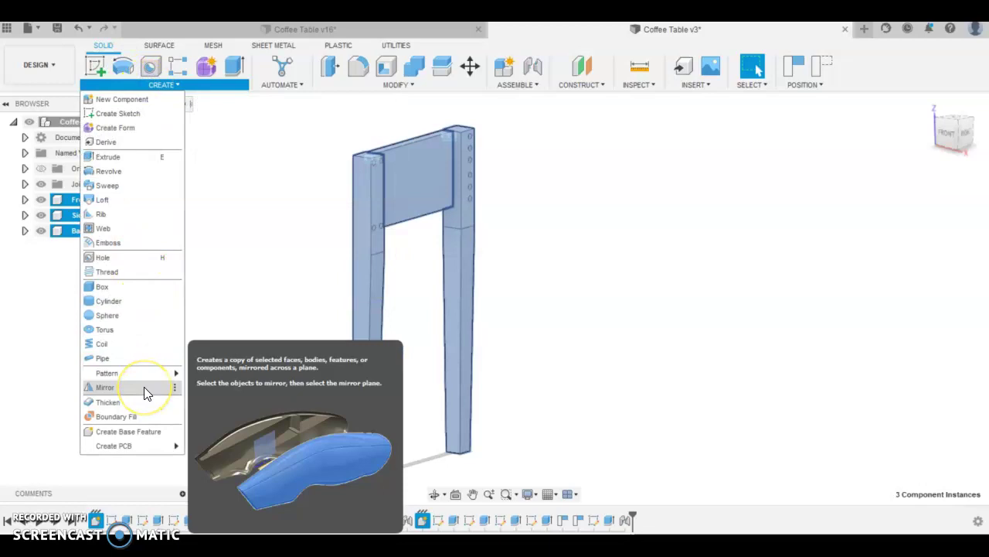
{"action": "left_click", "coordinate": [113, 315]}
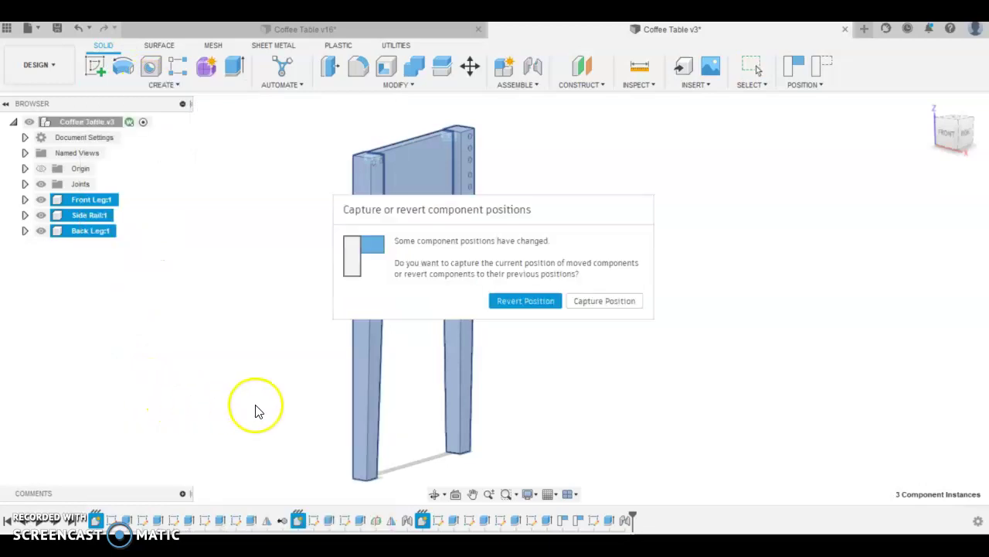
{"action": "left_click", "coordinate": [585, 305]}
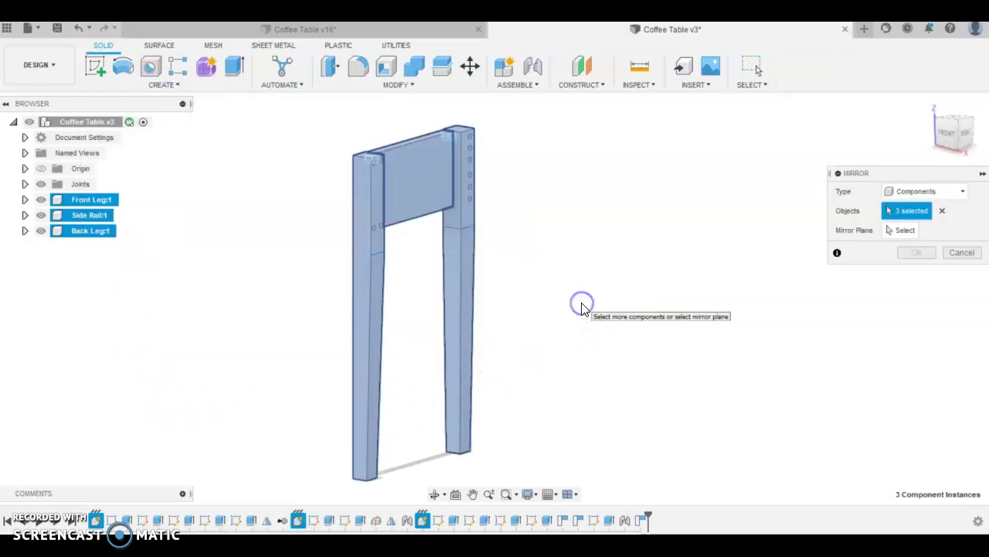
{"action": "left_click", "coordinate": [900, 199]}
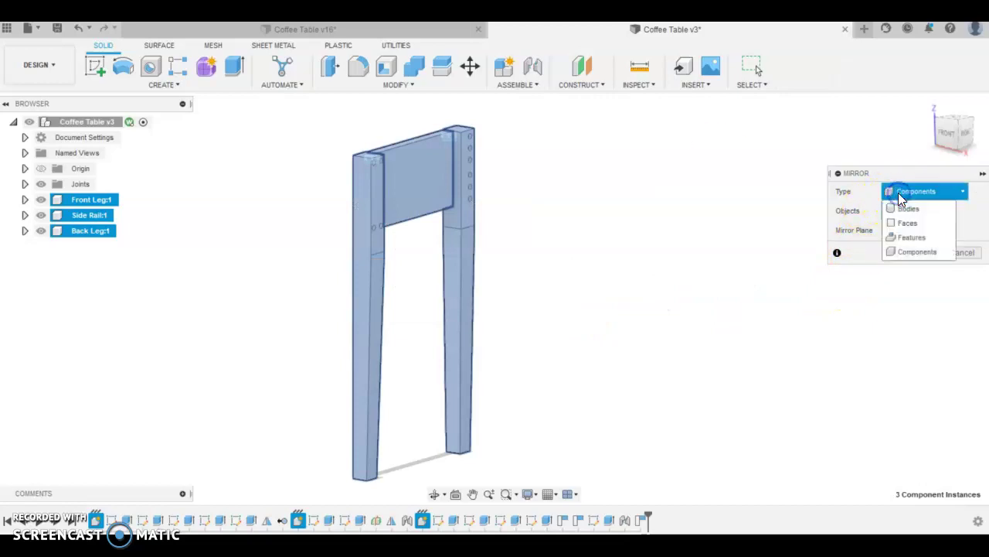
{"action": "left_click", "coordinate": [916, 256]}
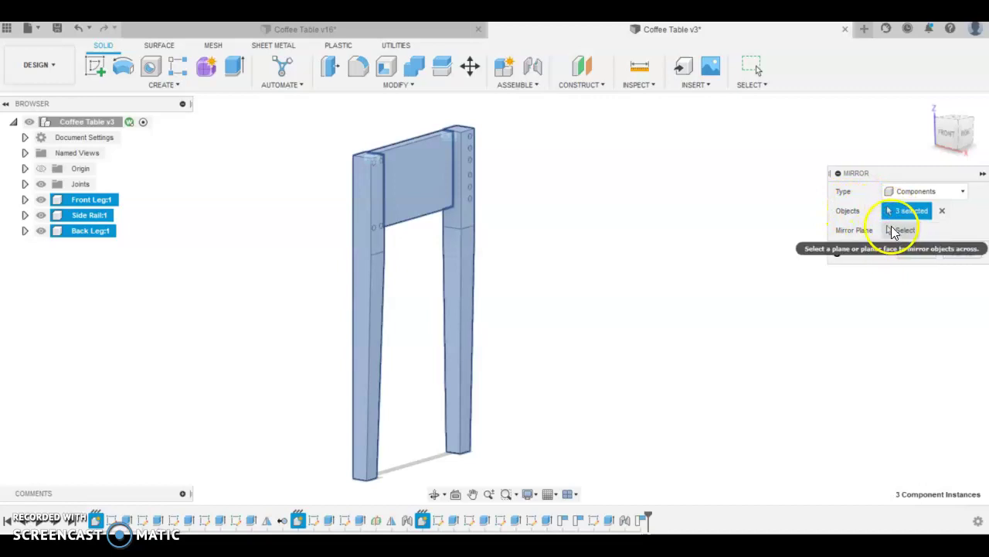
{"action": "left_click", "coordinate": [901, 232]}
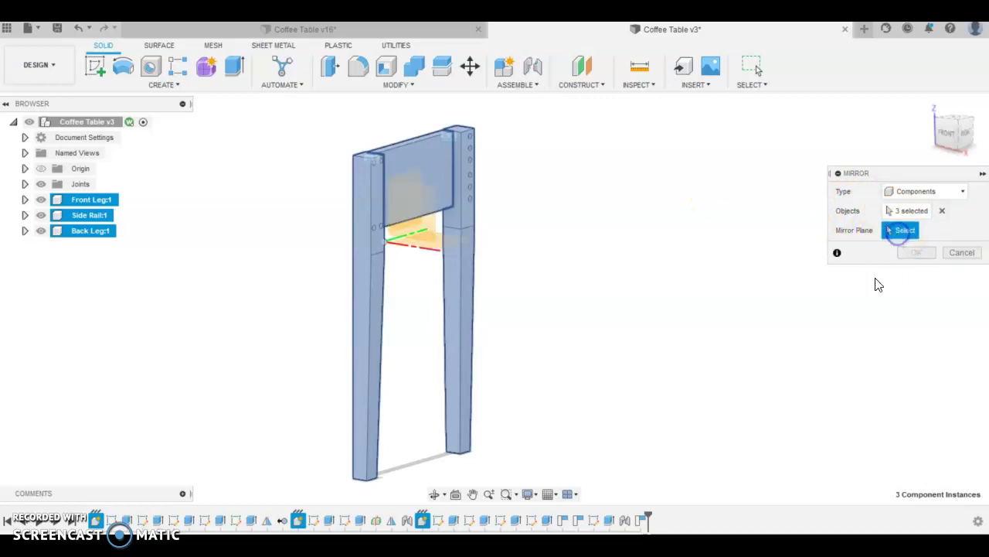
{"action": "left_click", "coordinate": [468, 175]}
{"action": "left_click", "coordinate": [593, 328]}
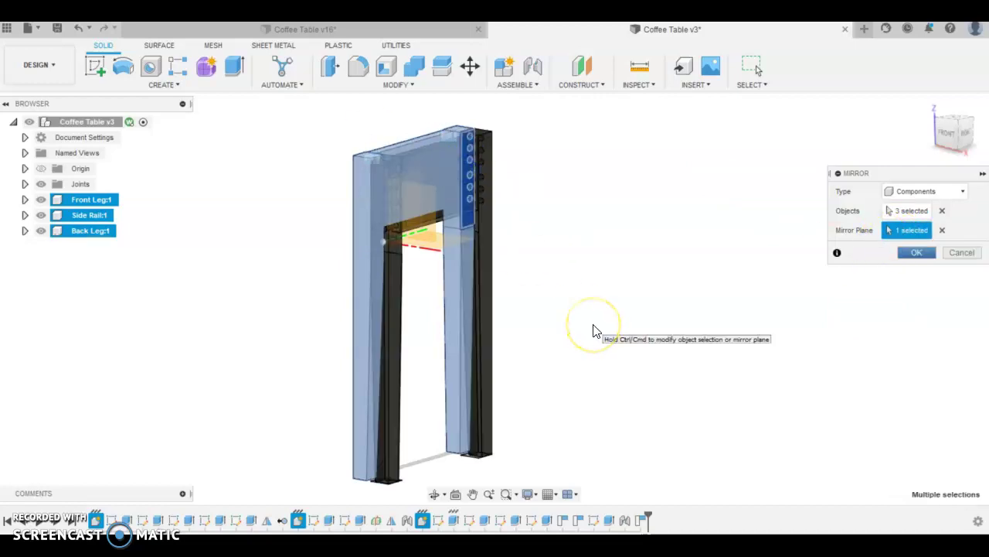
{"action": "left_click", "coordinate": [917, 253]}
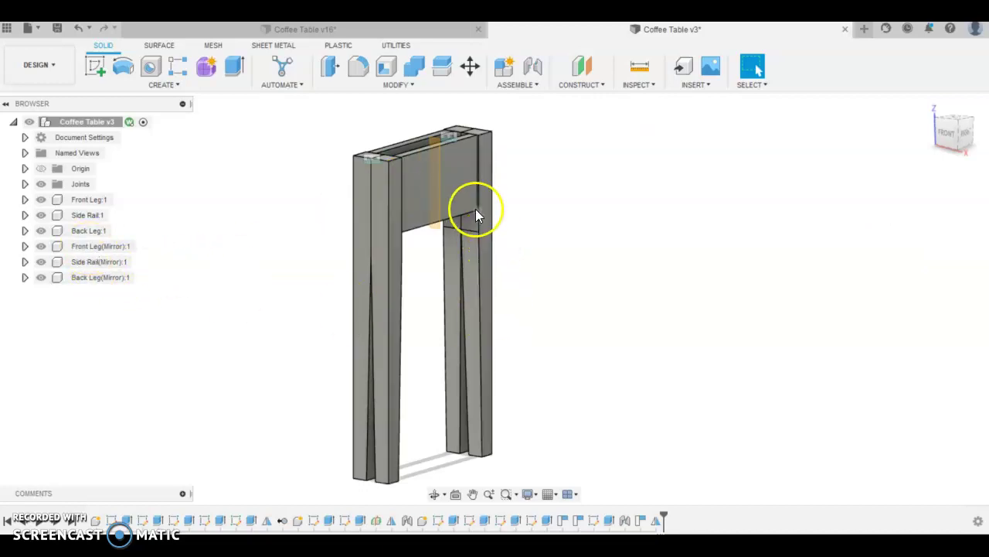
Drag the legs and side rail apart, then snap them back into one frame.
{"action": "left_click_drag", "start_coordinate": [484, 204], "coordinate": [601, 224]}
{"action": "left_click_drag", "start_coordinate": [344, 255], "coordinate": [270, 227]}
{"action": "left_click_drag", "start_coordinate": [425, 203], "coordinate": [430, 213]}
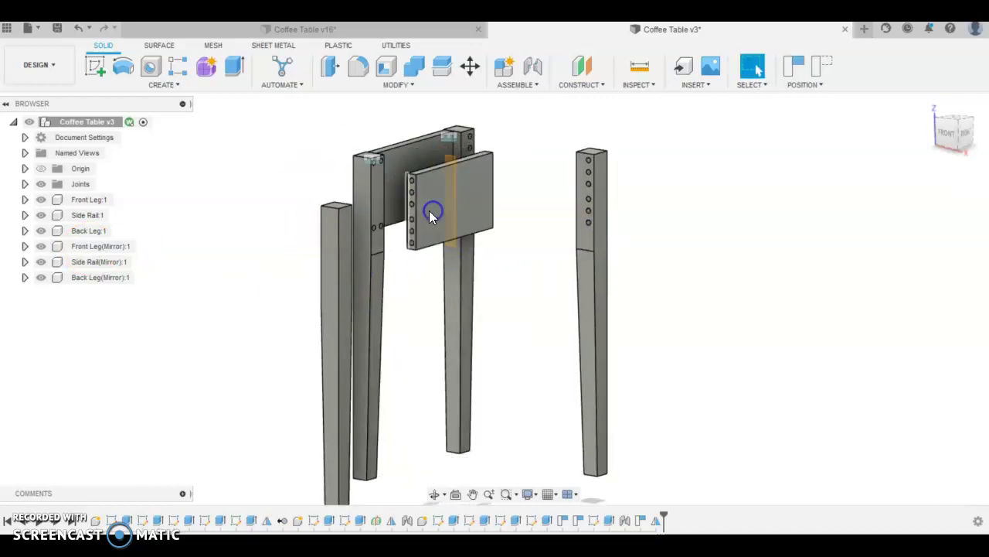
{"action": "left_click", "coordinate": [368, 159]}
{"action": "left_click", "coordinate": [368, 159]}
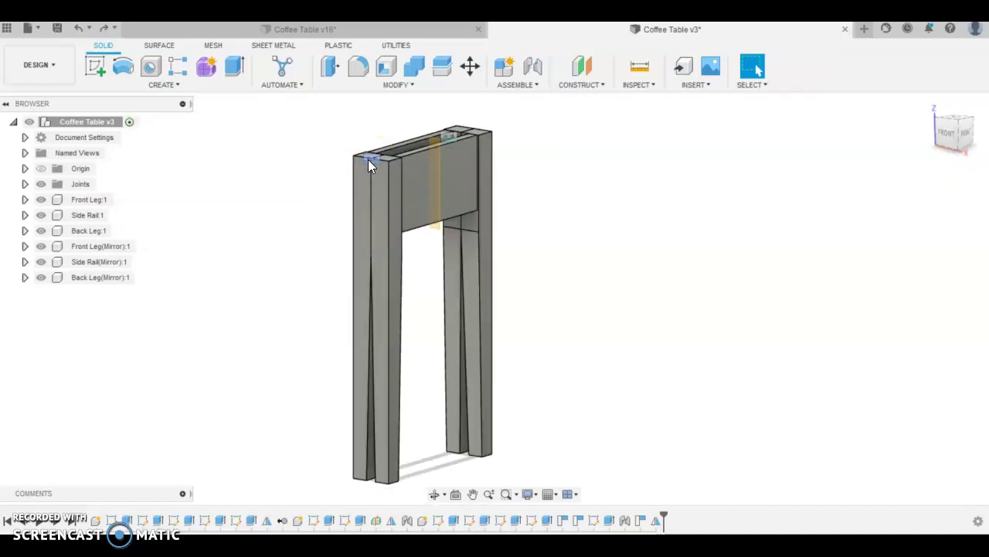
Lock the three mirrored components into a rigid group and pull that frame away from the original.
{"action": "left_click", "coordinate": [98, 246]}
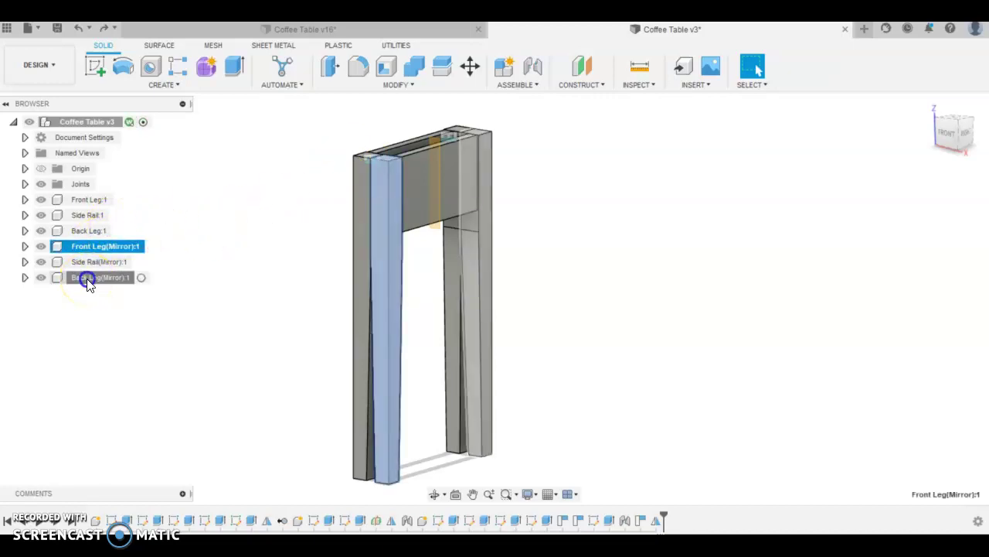
{"action": "left_click", "coordinate": [88, 280], "text": "shift"}
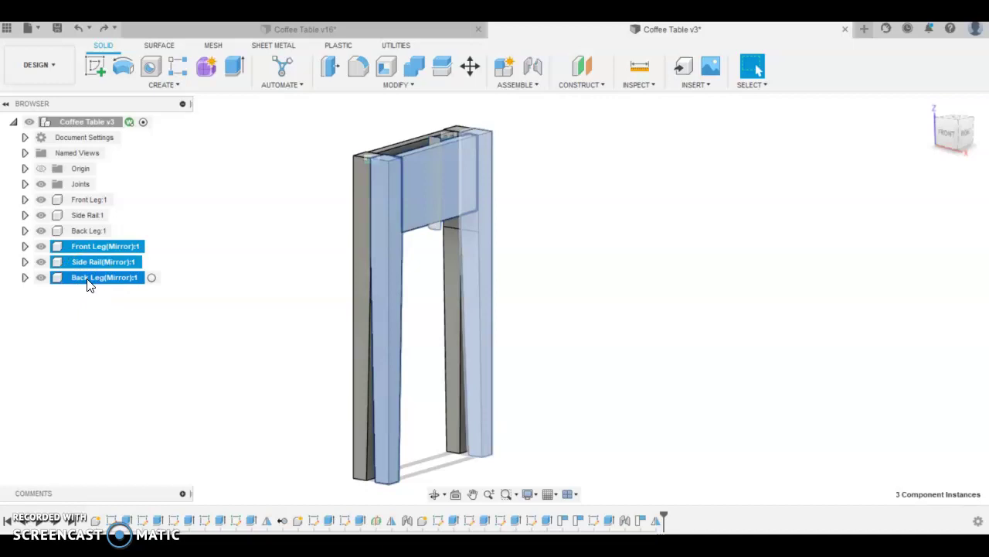
{"action": "right_click", "coordinate": [79, 249]}
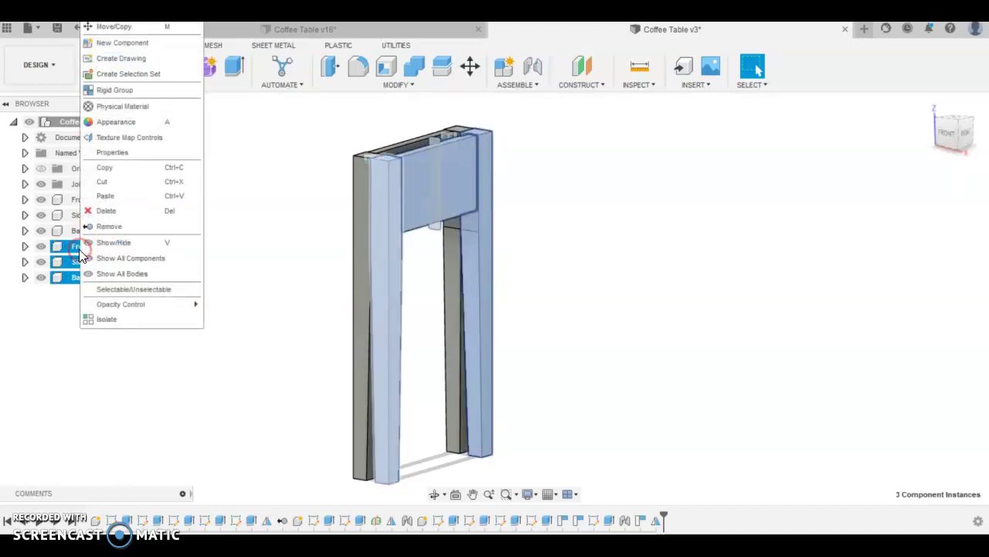
{"action": "left_click", "coordinate": [116, 90]}
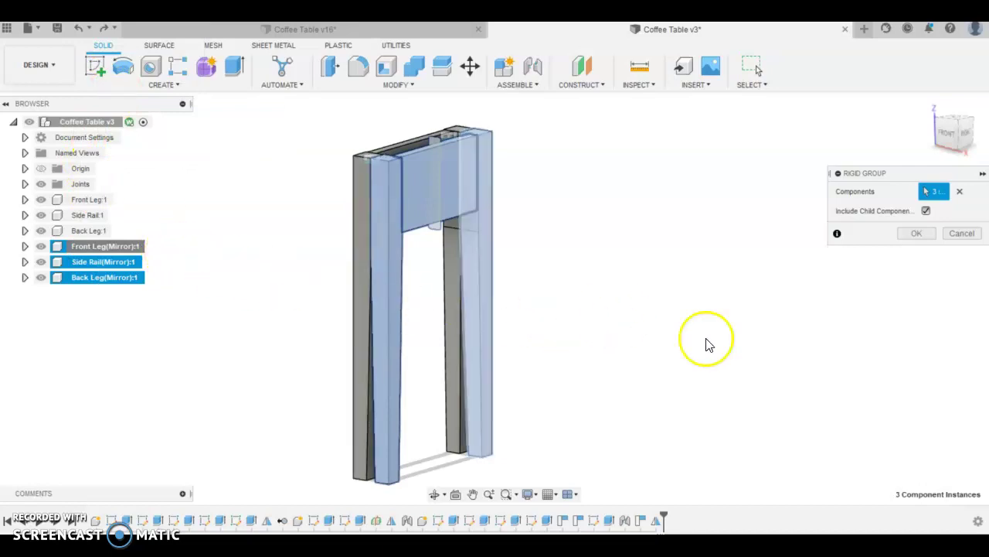
{"action": "left_click", "coordinate": [909, 233]}
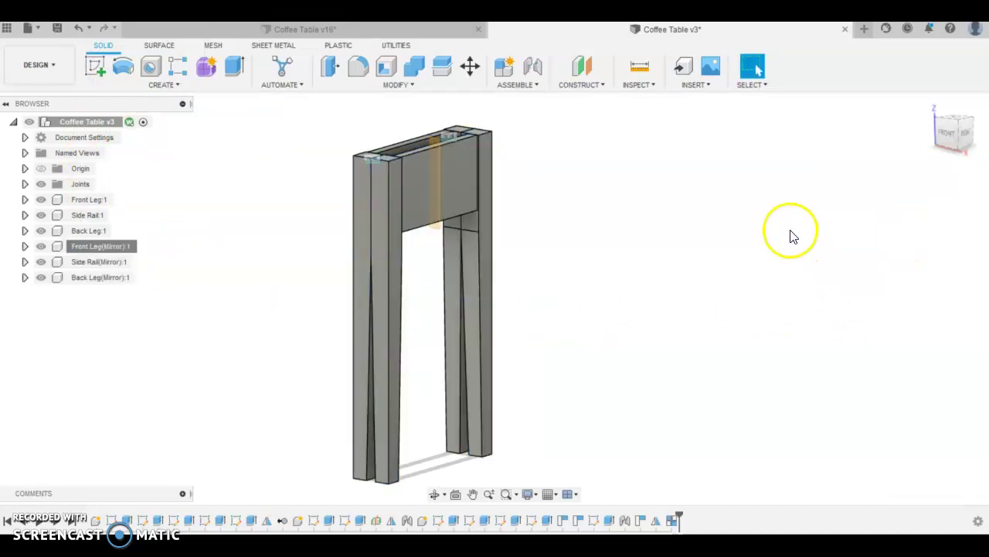
{"action": "left_click_drag", "start_coordinate": [486, 168], "coordinate": [665, 181]}
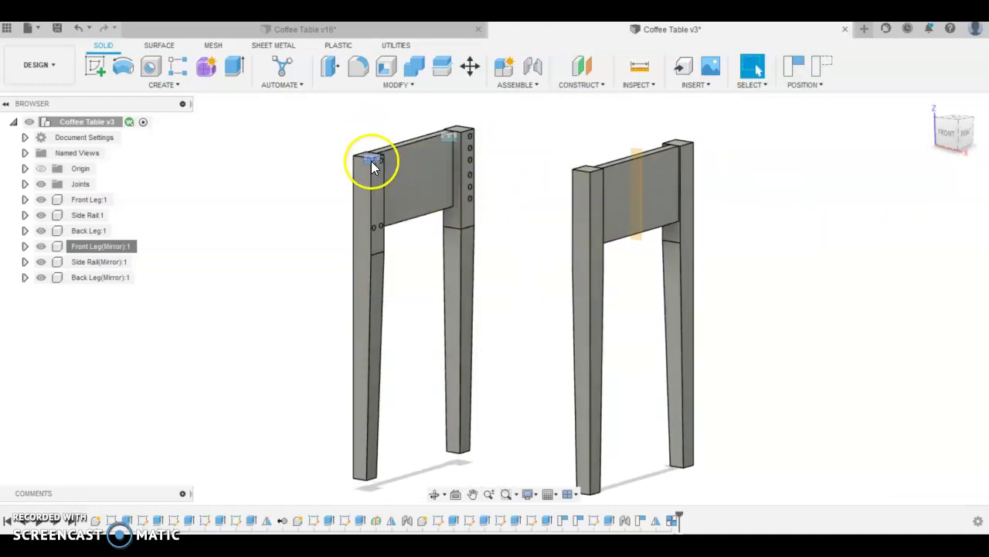
Hide the joint markers with the eye icon beside Joints in the Browser.
{"action": "left_click", "coordinate": [450, 140]}
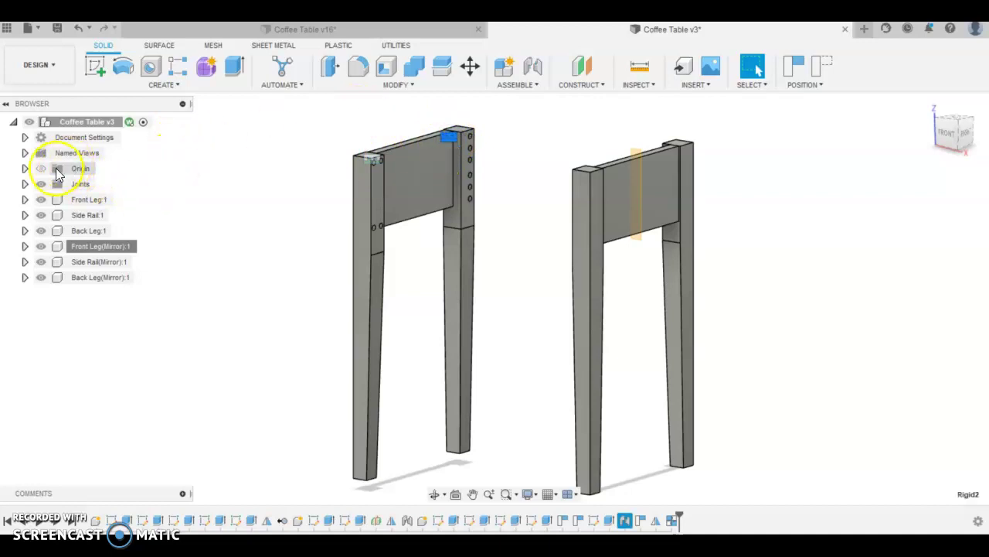
{"action": "left_click", "coordinate": [41, 184]}
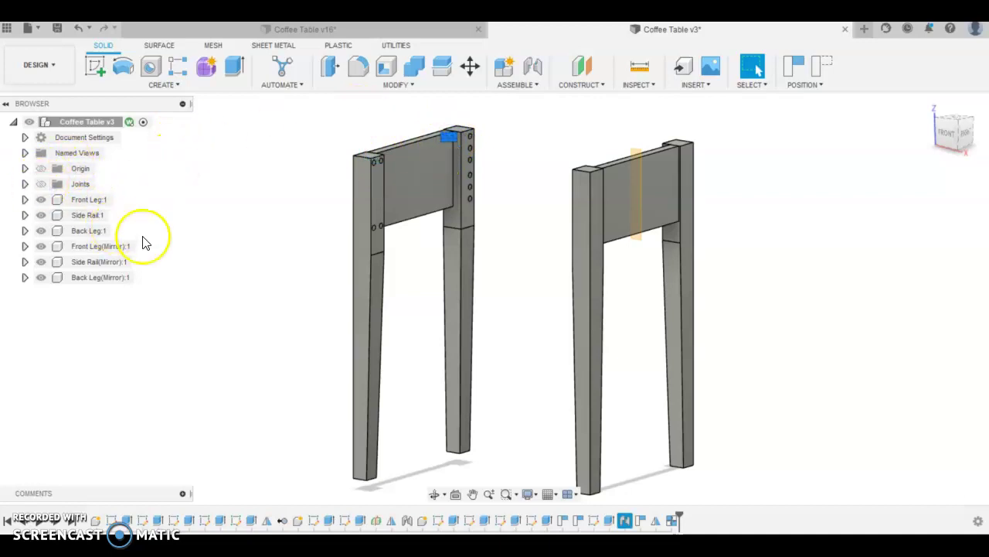
{"action": "left_click", "coordinate": [166, 245]}
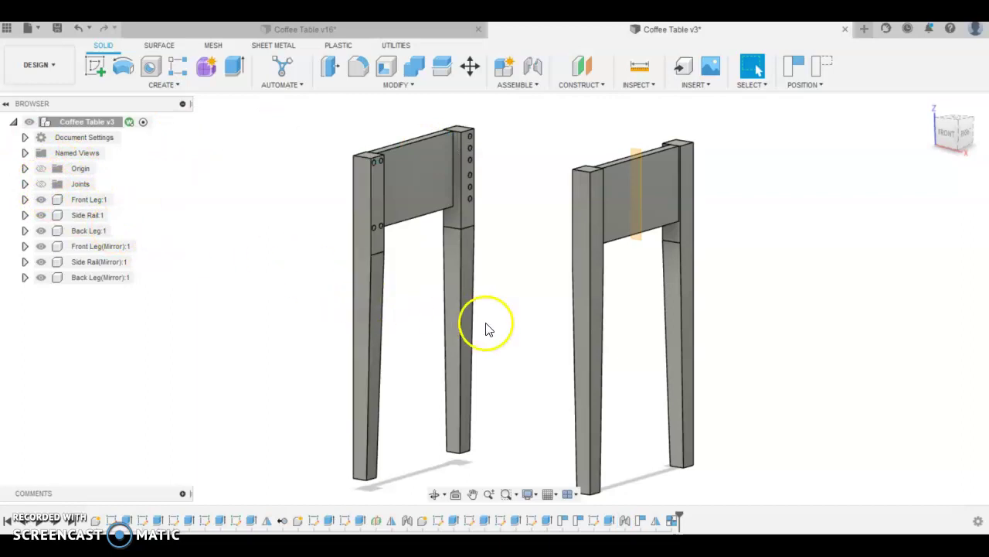
{"action": "left_click", "coordinate": [41, 183]}
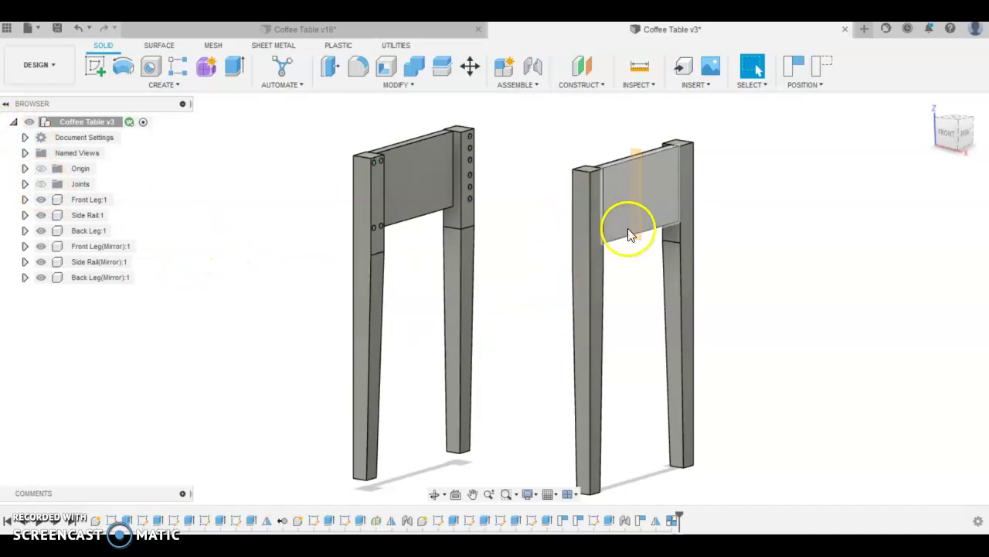
Inspect the right side rail and the mirrored side rail's browser entry, then select the original Side Rail.
{"action": "scroll", "coordinate": [627, 194], "scroll_direction": "up", "scroll_amount": 1}
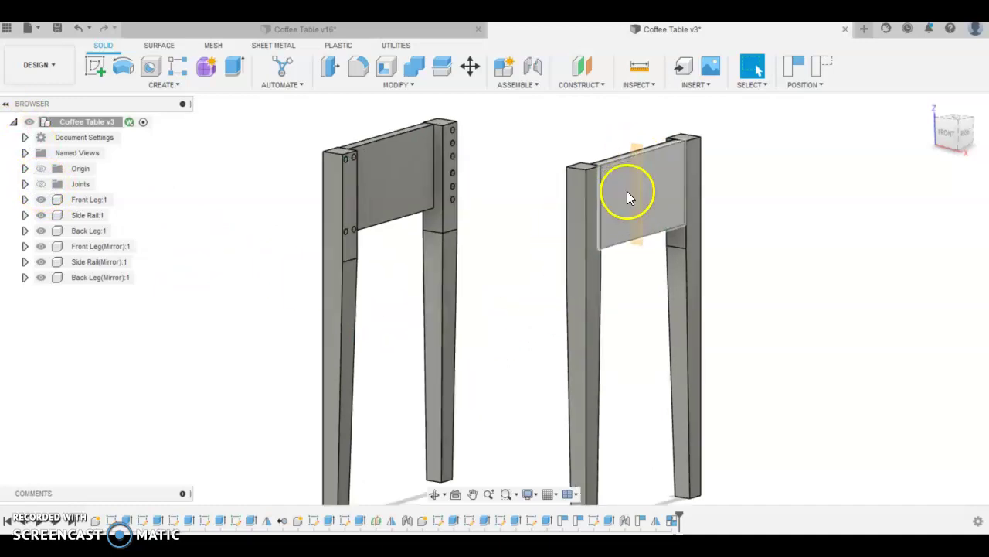
{"action": "left_click", "coordinate": [642, 199]}
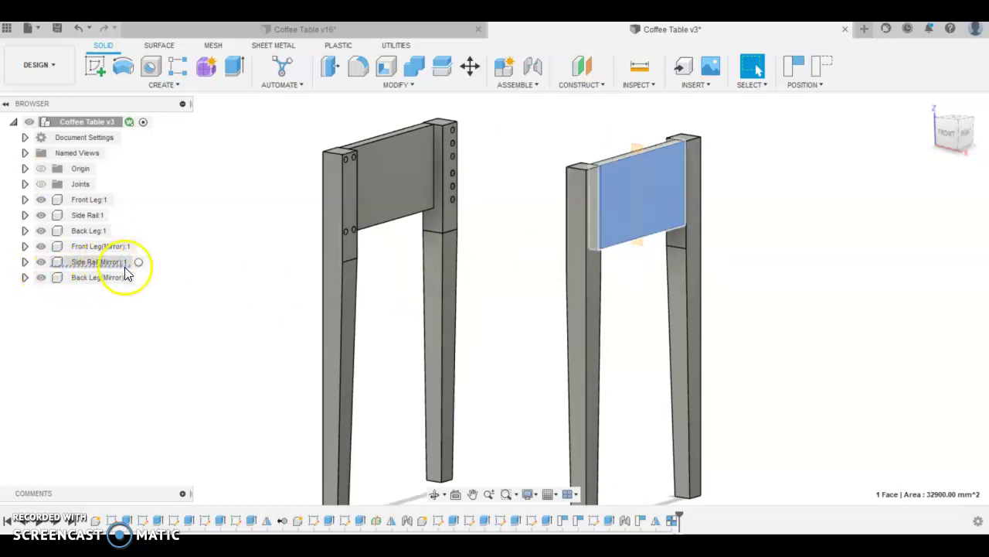
{"action": "left_click", "coordinate": [25, 262]}
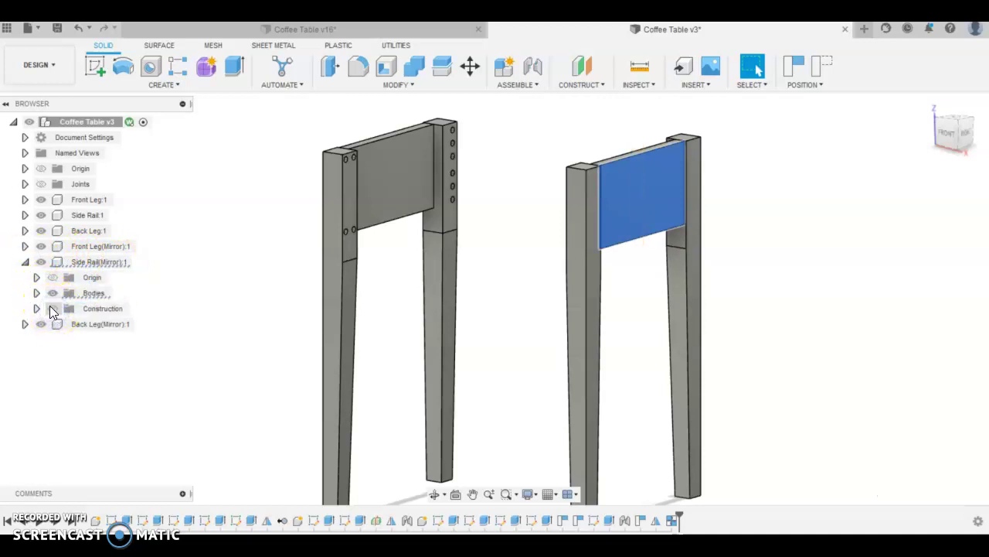
{"action": "left_click", "coordinate": [25, 264]}
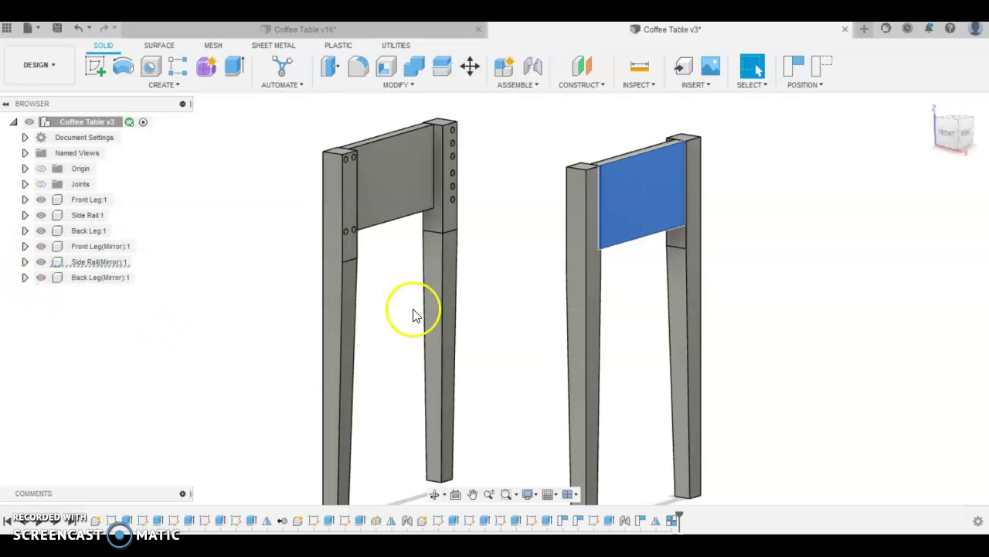
{"action": "left_click", "coordinate": [491, 162]}
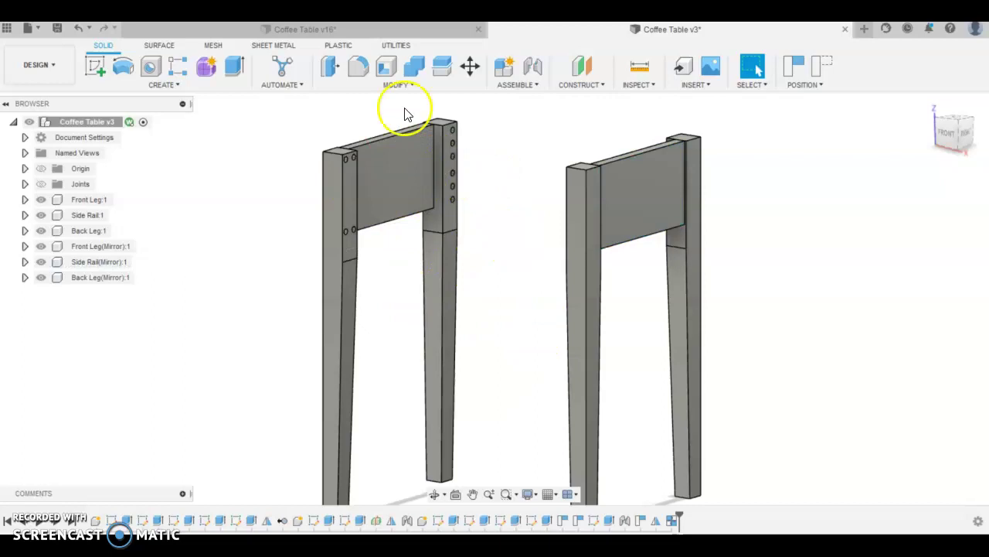
{"action": "left_click", "coordinate": [642, 193]}
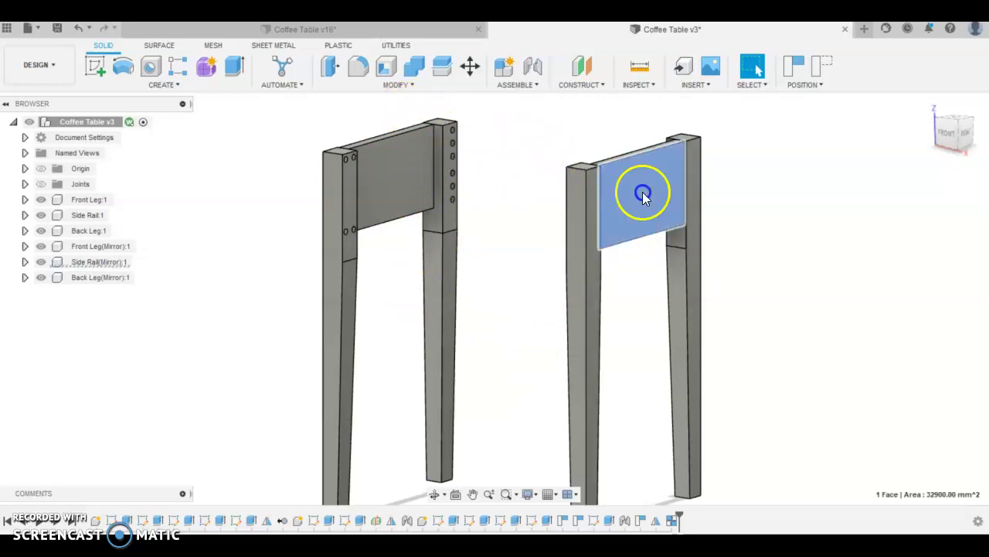
{"action": "left_click", "coordinate": [80, 216]}
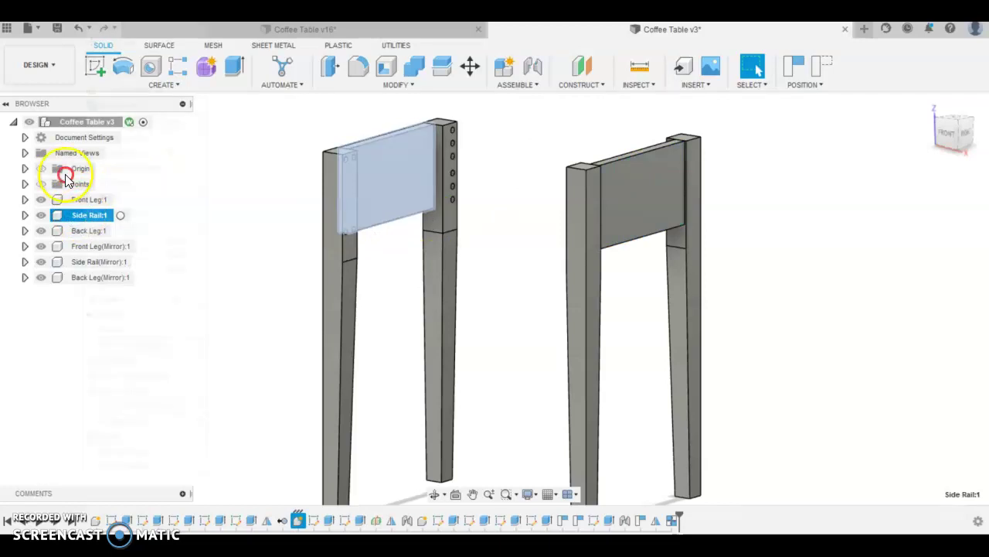
Copy Side Rail:1 and Paste New an independent copy into the Coffee Table v3 root.
{"action": "right_click", "coordinate": [78, 215]}
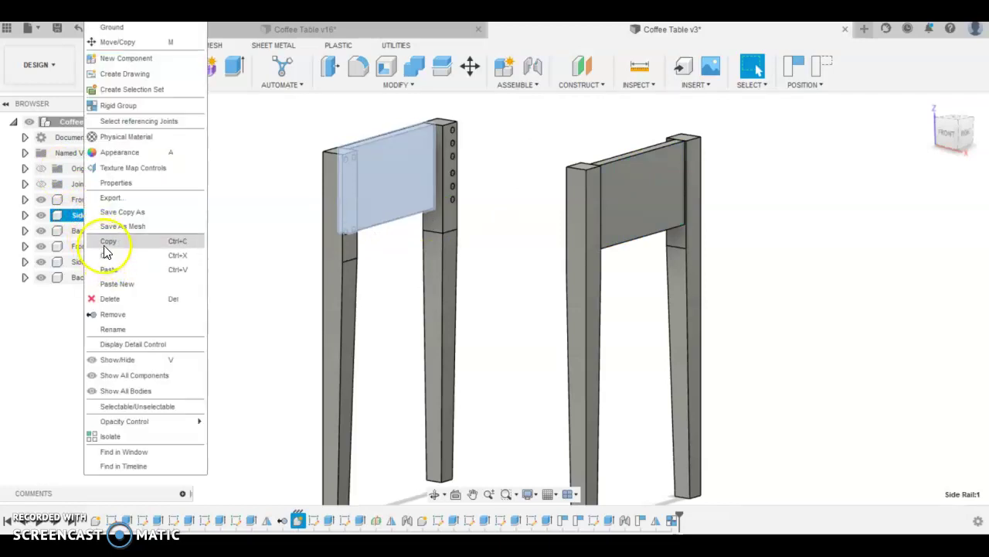
{"action": "left_click", "coordinate": [105, 243]}
{"action": "left_click", "coordinate": [85, 123]}
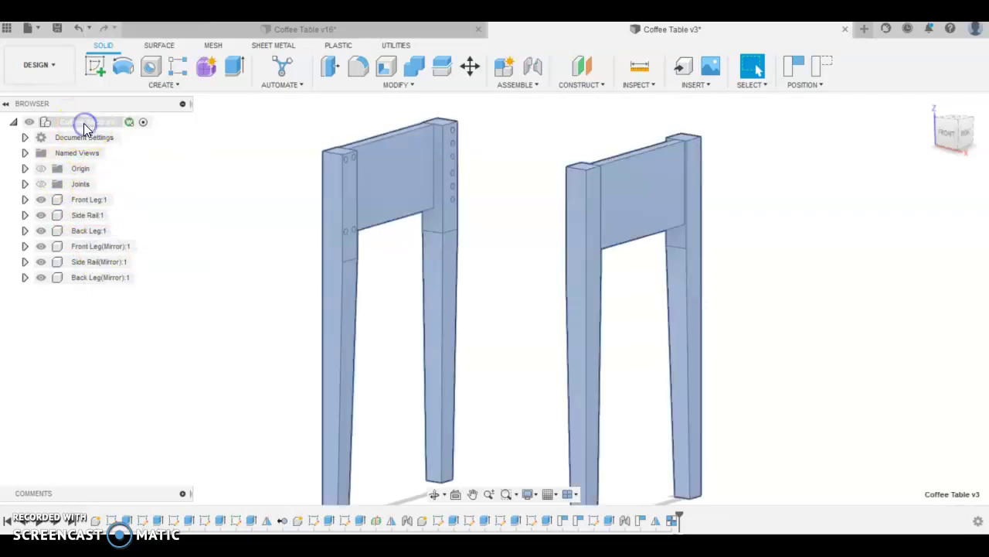
{"action": "right_click", "coordinate": [84, 122]}
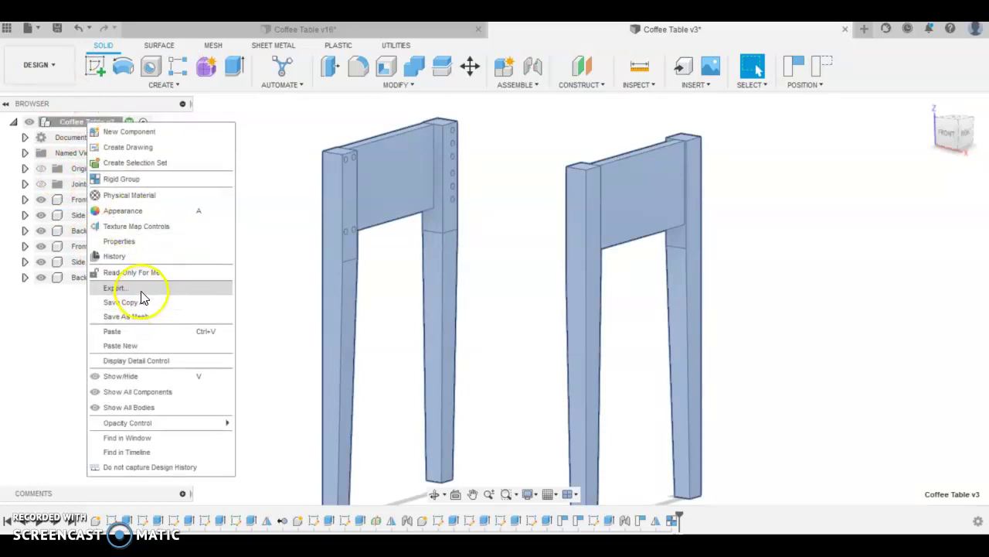
{"action": "left_click", "coordinate": [124, 346]}
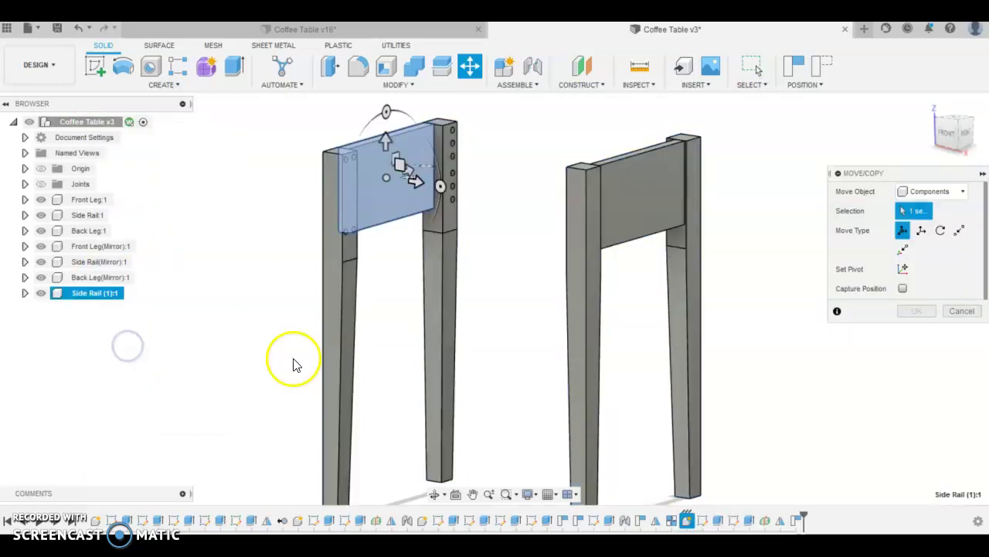
Slide the pasted Side Rail (1) along X and rotate it -90° about Z between the frames.
{"action": "left_click_drag", "start_coordinate": [415, 180], "coordinate": [545, 206]}
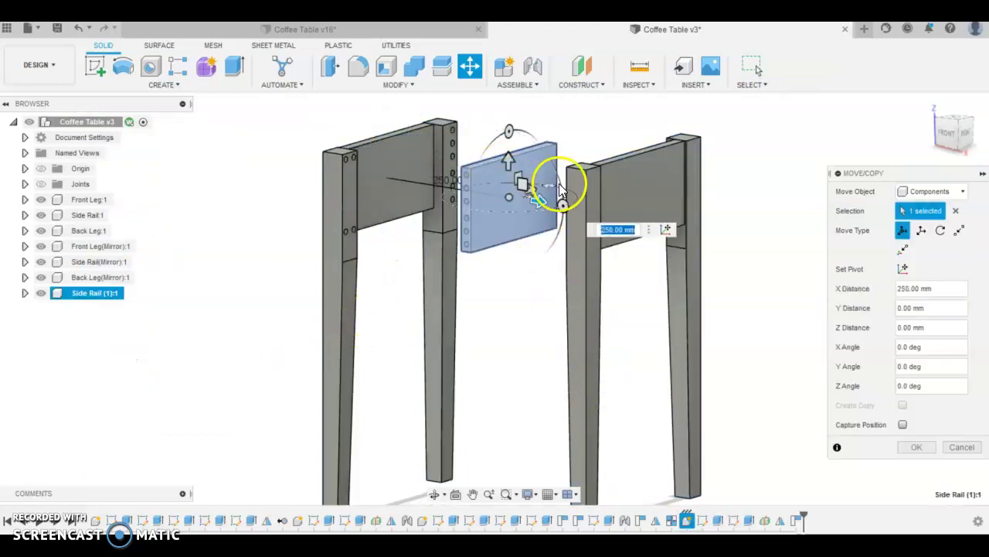
{"action": "left_click_drag", "start_coordinate": [563, 204], "coordinate": [563, 207]}
{"action": "left_click", "coordinate": [777, 389]}
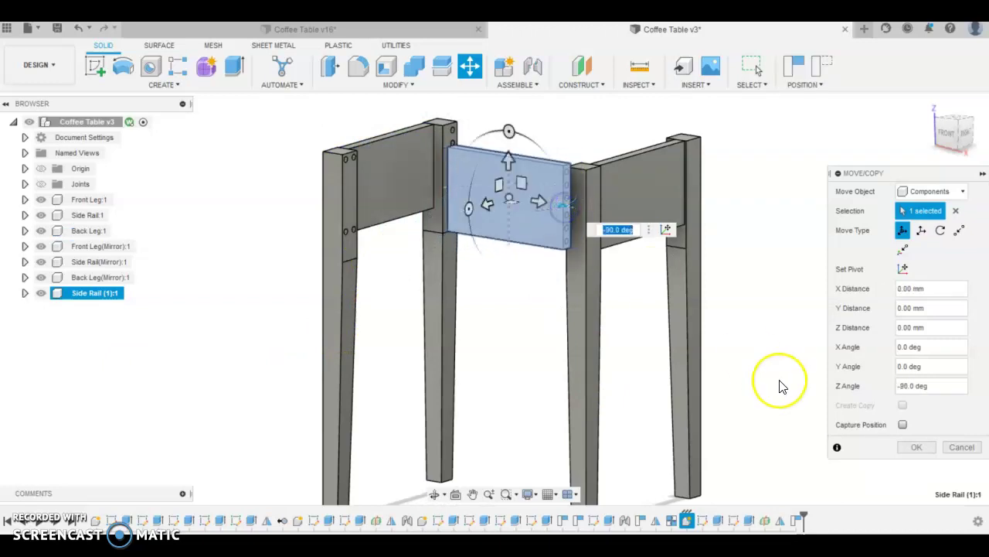
{"action": "key", "text": "Return"}
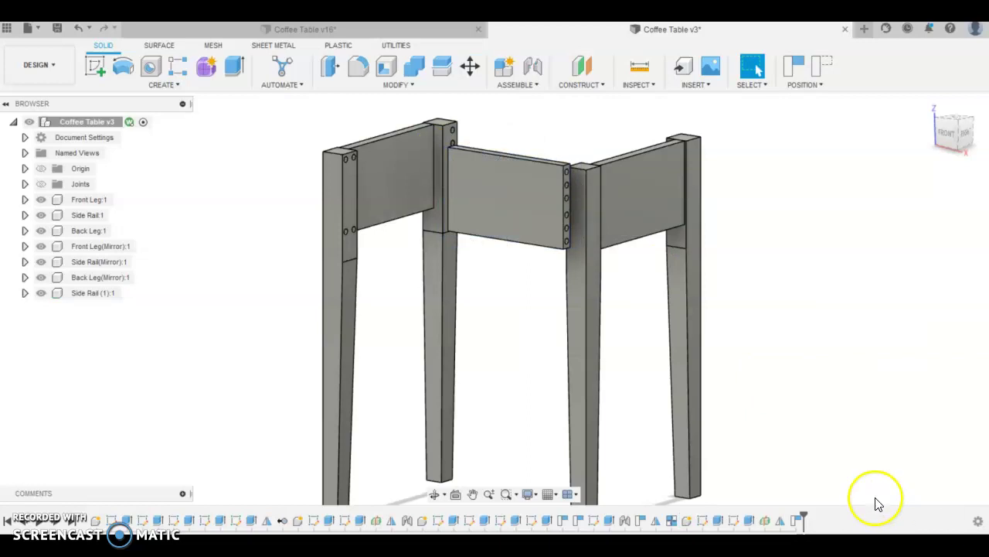
Drag the new middle rail and the right leg frame into position around each other.
{"action": "left_click", "coordinate": [512, 177]}
{"action": "left_click_drag", "start_coordinate": [511, 177], "coordinate": [509, 157]}
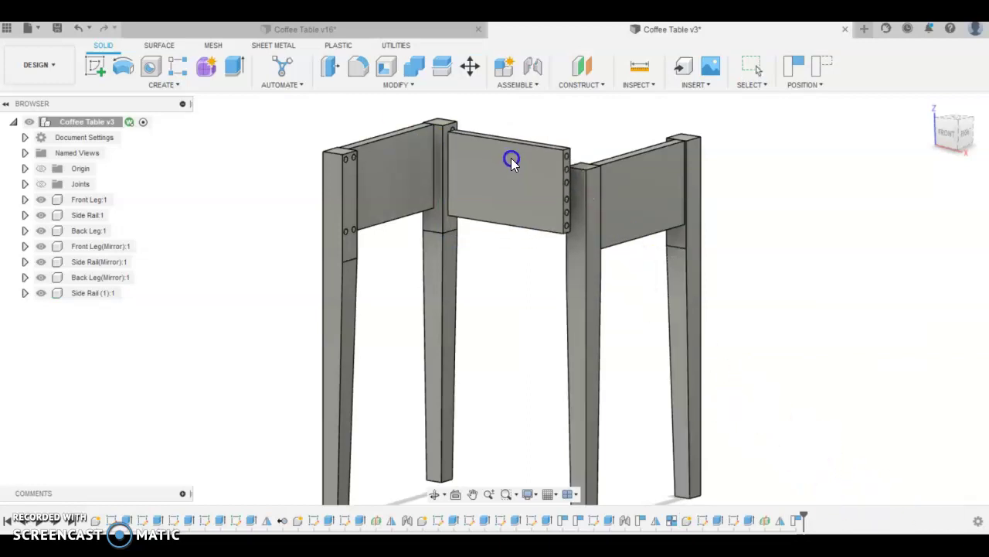
{"action": "left_click_drag", "start_coordinate": [610, 229], "coordinate": [449, 229]}
{"action": "left_click_drag", "start_coordinate": [464, 164], "coordinate": [444, 178]}
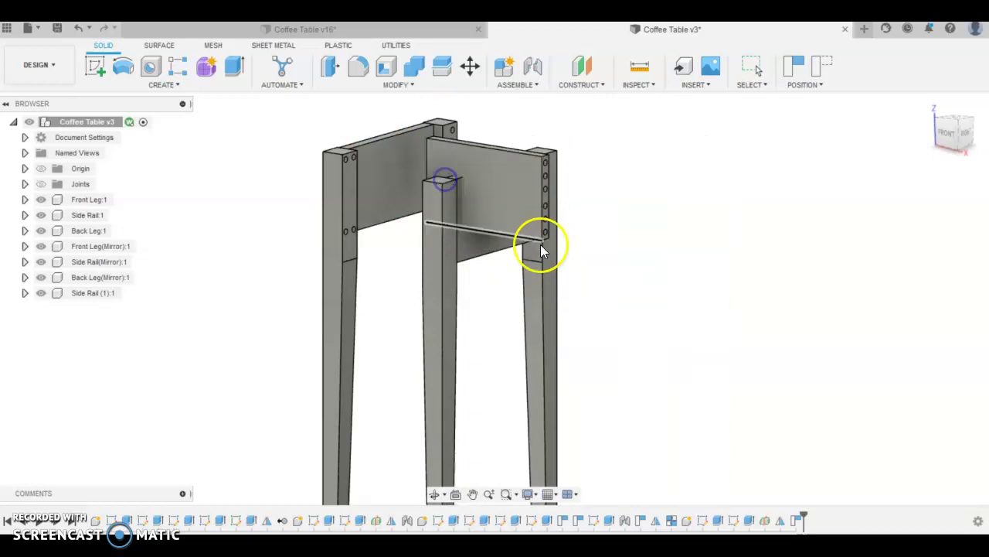
{"action": "left_click_drag", "start_coordinate": [540, 244], "coordinate": [556, 216]}
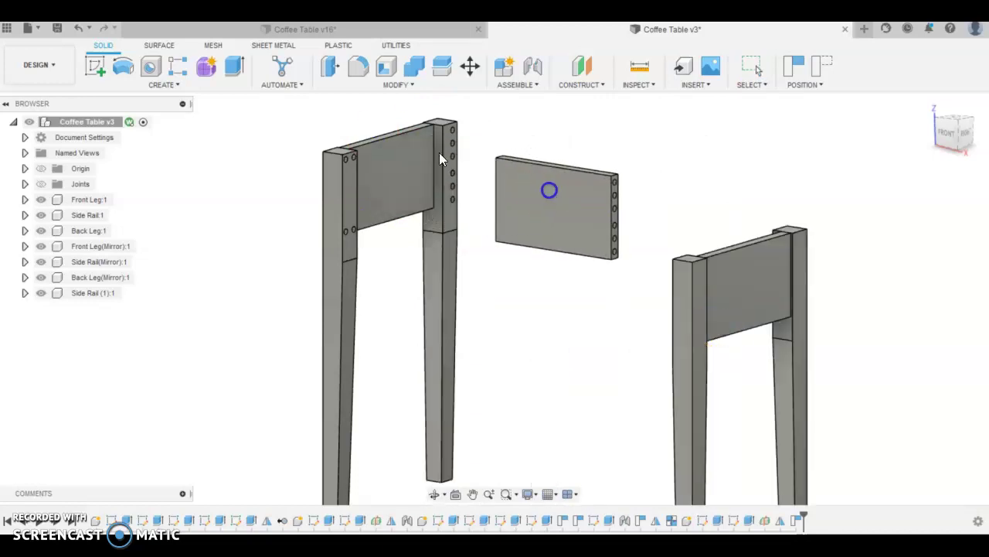
{"action": "left_click", "coordinate": [546, 209]}
Joint the floating side rail's dowel hole to the leg's top corner.
{"action": "left_click", "coordinate": [523, 65]}
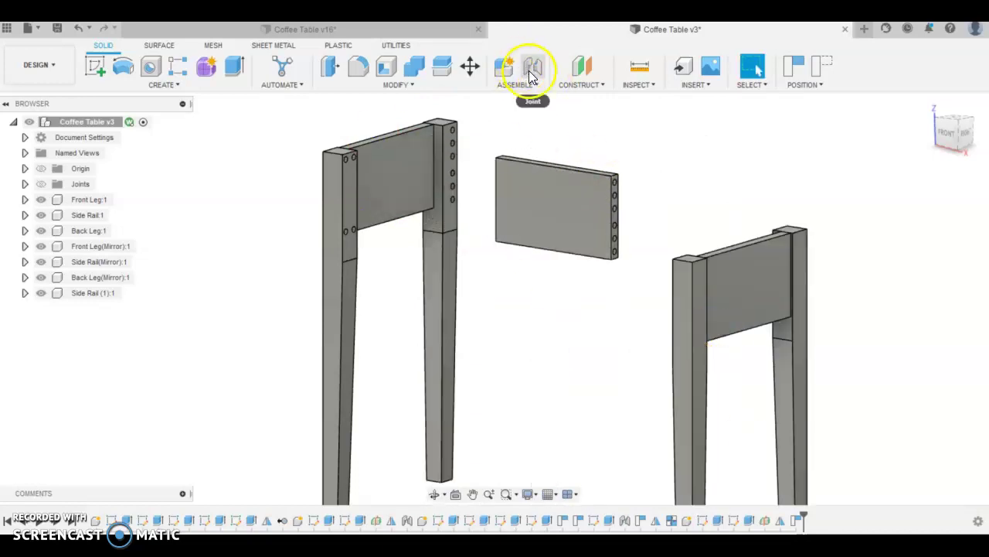
{"action": "left_click", "coordinate": [530, 68]}
{"action": "scroll", "coordinate": [487, 130], "scroll_direction": "up", "scroll_amount": 6}
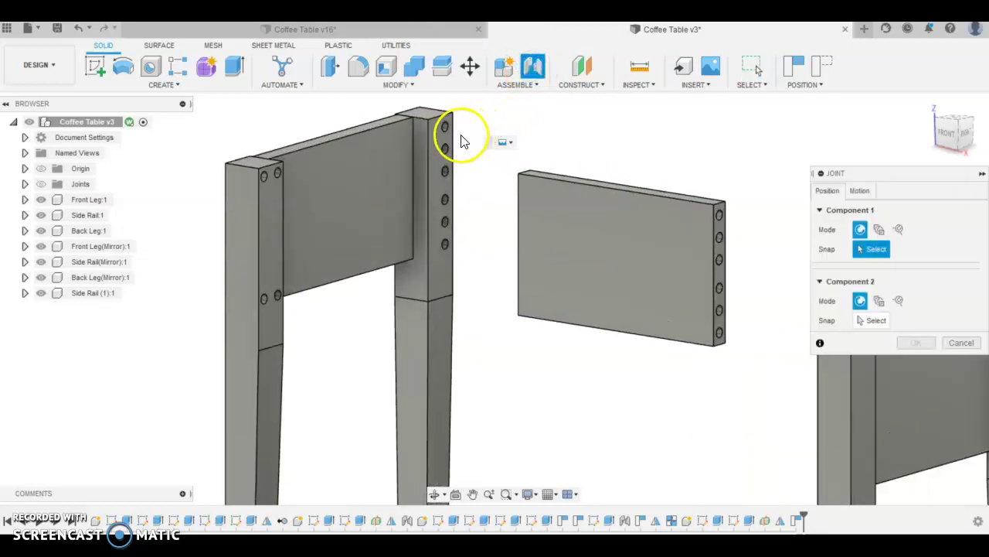
{"action": "left_click", "coordinate": [439, 131]}
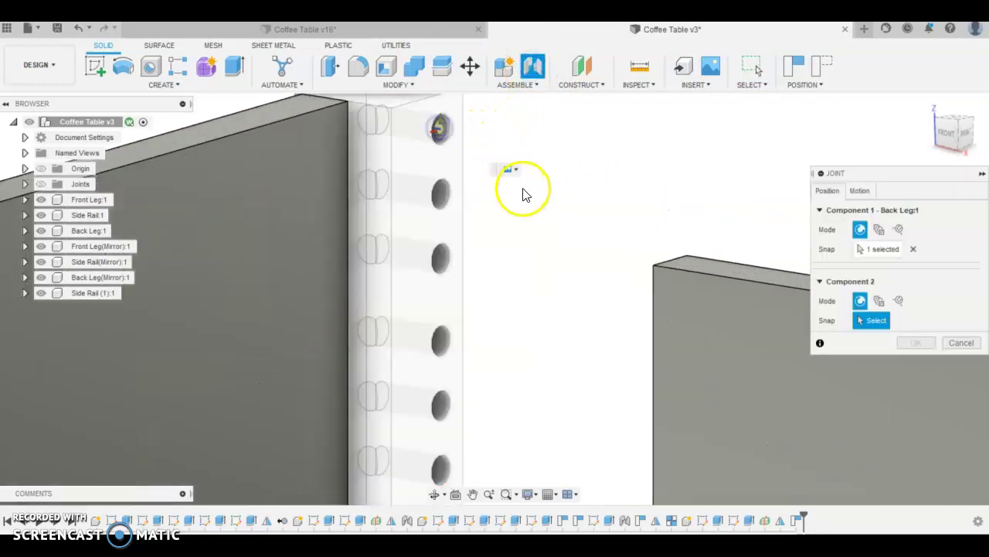
{"action": "scroll", "coordinate": [525, 199], "scroll_direction": "down", "scroll_amount": 4}
{"action": "left_click", "coordinate": [544, 175]}
{"action": "middle_click_drag", "start_coordinate": [583, 177], "coordinate": [719, 158], "text": "shift"}
{"action": "scroll", "coordinate": [732, 153], "scroll_direction": "up", "scroll_amount": 3}
{"action": "left_click", "coordinate": [731, 152]}
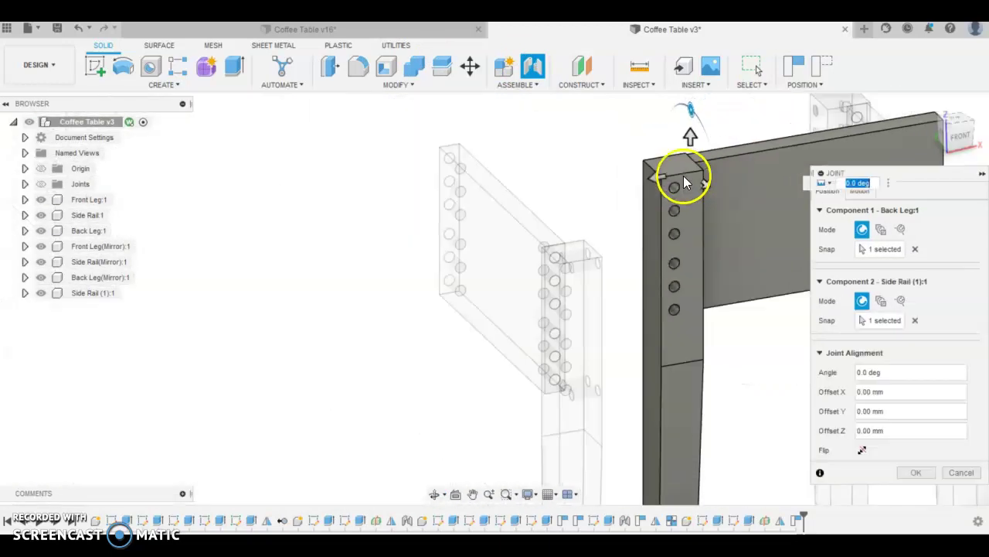
{"action": "left_click", "coordinate": [915, 472]}
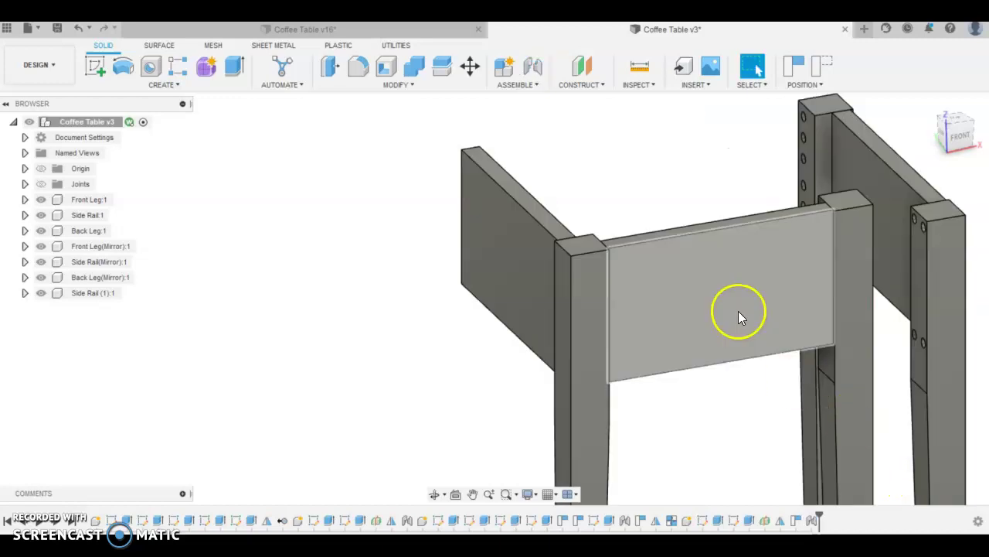
Orbit to a frontal view and undo that joint, freeing the side rail.
{"action": "scroll", "coordinate": [758, 247], "scroll_direction": "down", "scroll_amount": 3}
{"action": "middle_click_drag", "start_coordinate": [832, 311], "coordinate": [769, 306], "text": "shift"}
{"action": "key", "text": "Escape"}
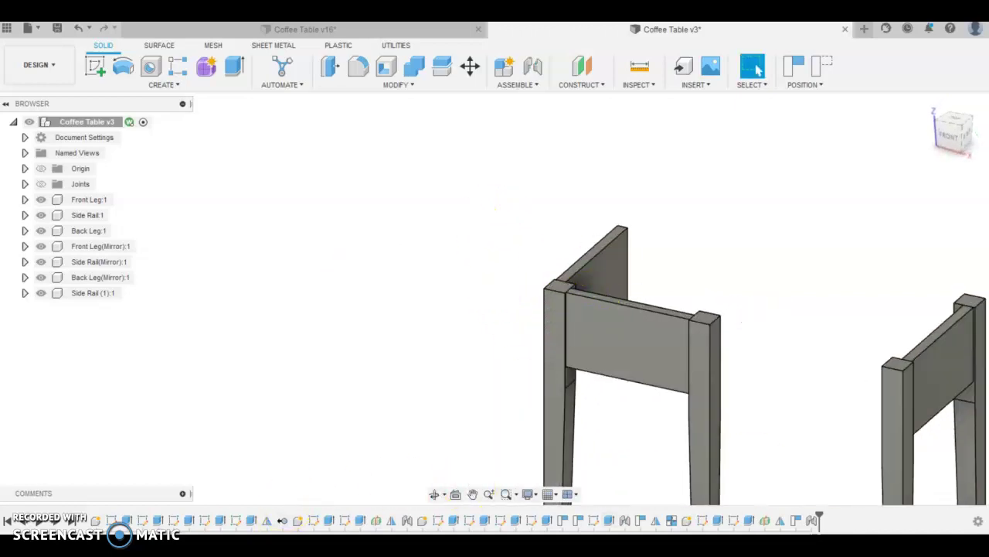
{"action": "key", "text": "ctrl+z"}
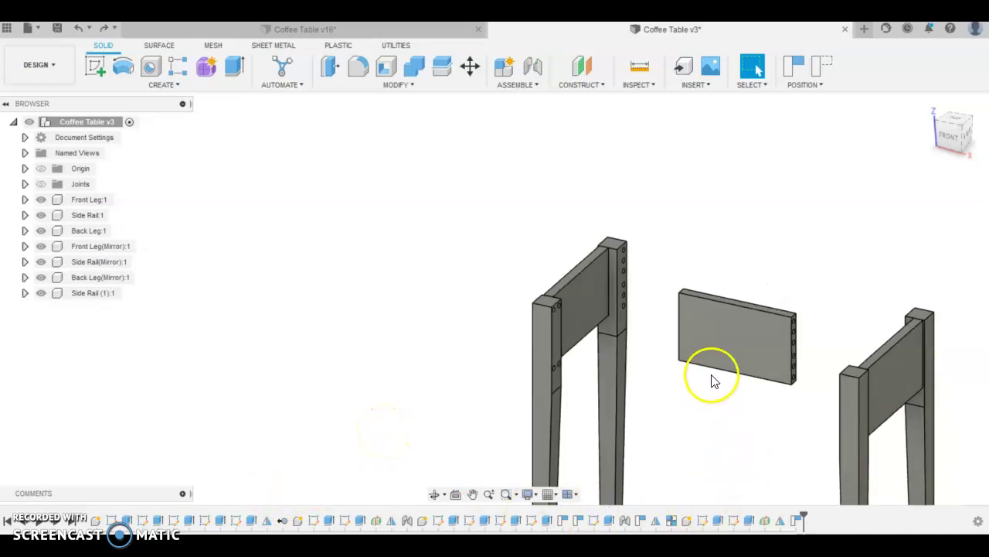
Move Side Rail (1) clear beside the leg frame and select it.
{"action": "mouse_move", "coordinate": [711, 337]}
{"action": "middle_mouse_down", "text": "shift"}
{"action": "mouse_move", "coordinate": [777, 371]}
{"action": "mouse_move", "coordinate": [729, 342]}
{"action": "mouse_move", "coordinate": [758, 347]}
{"action": "mouse_move", "coordinate": [752, 359]}
{"action": "middle_mouse_up", "text": "shift"}
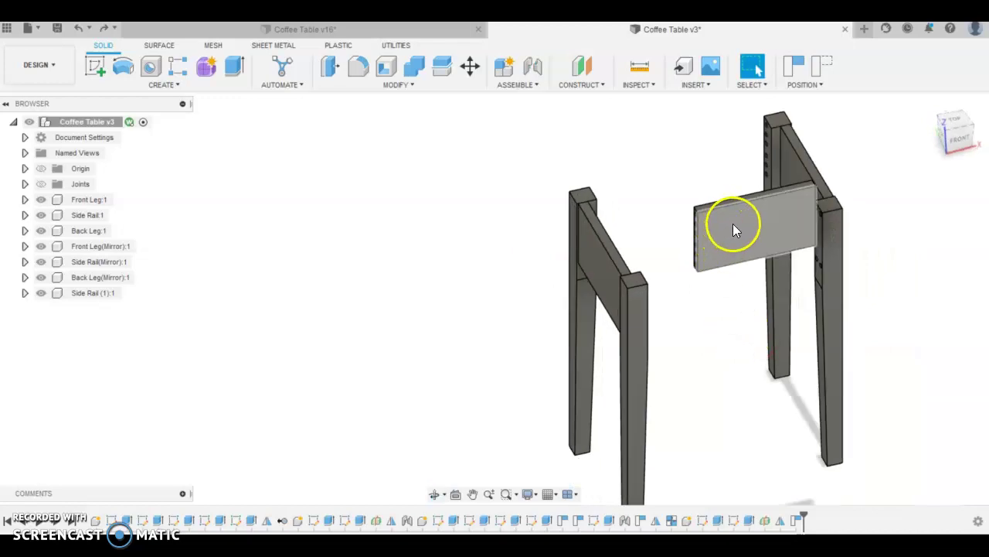
{"action": "scroll", "coordinate": [730, 226], "scroll_direction": "up", "scroll_amount": 5}
{"action": "left_click_drag", "start_coordinate": [776, 229], "coordinate": [659, 200]}
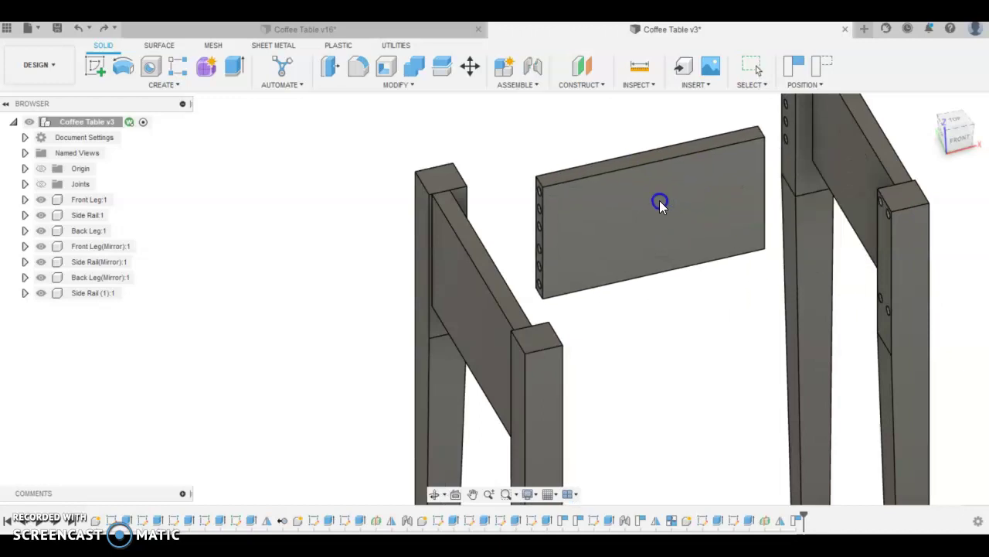
{"action": "left_click", "coordinate": [648, 222]}
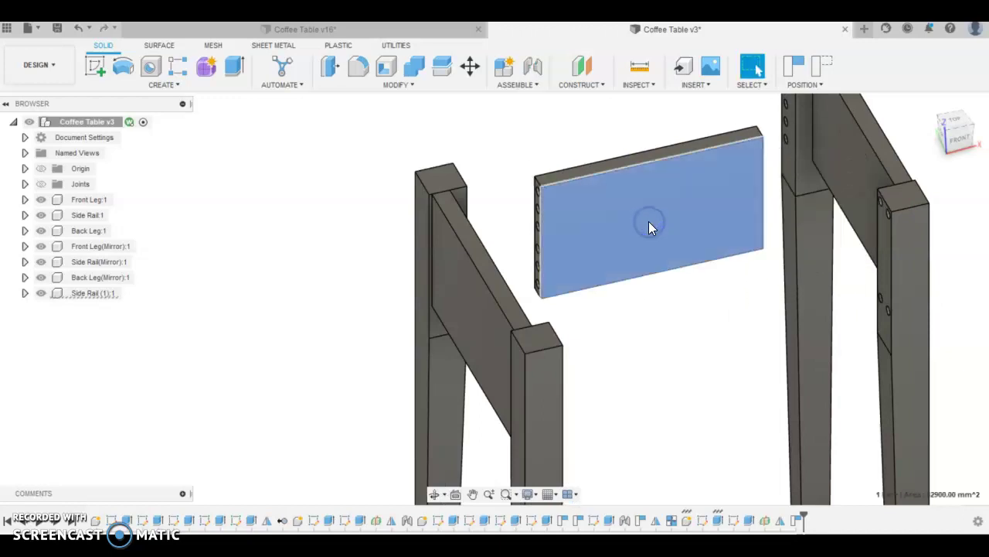
{"action": "left_click", "coordinate": [126, 293]}
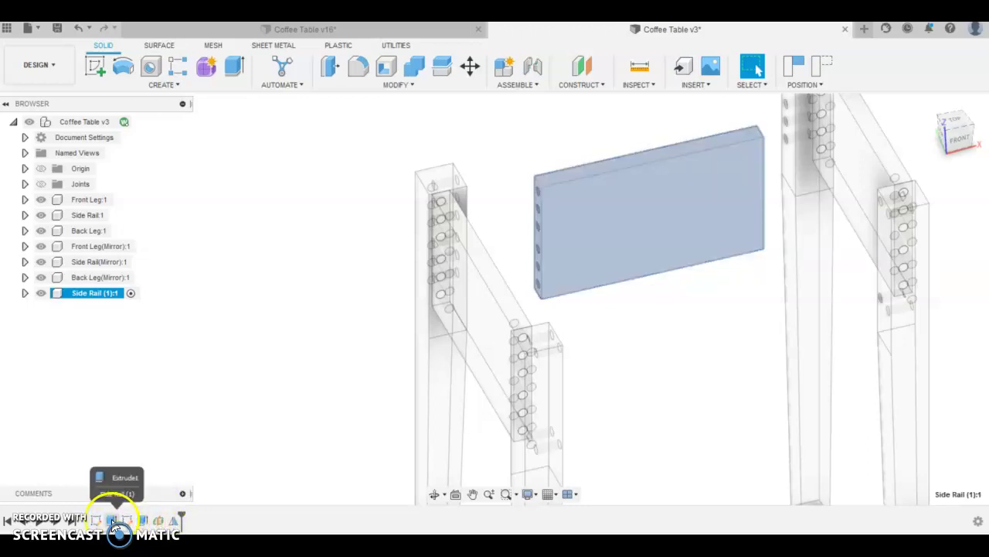
Edit the rail's Extrude1 distance from 235 to 485 mm.
{"action": "double_click", "coordinate": [114, 520]}
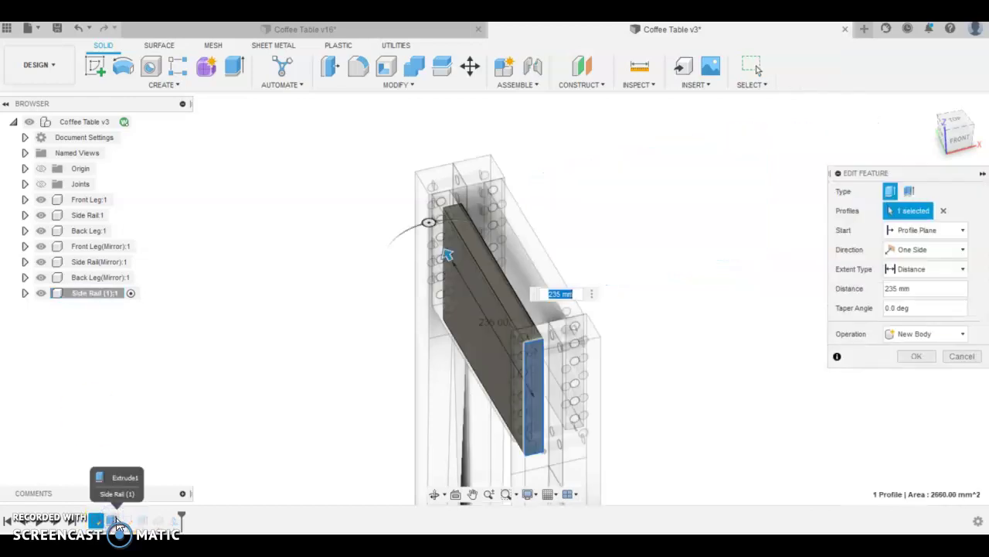
{"action": "left_click", "coordinate": [508, 297]}
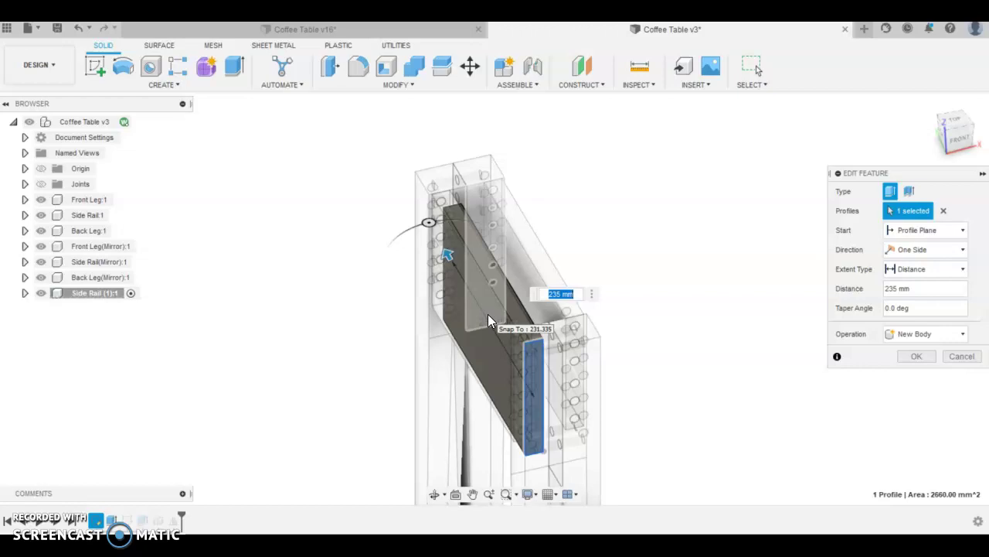
{"action": "type", "text": "4"}
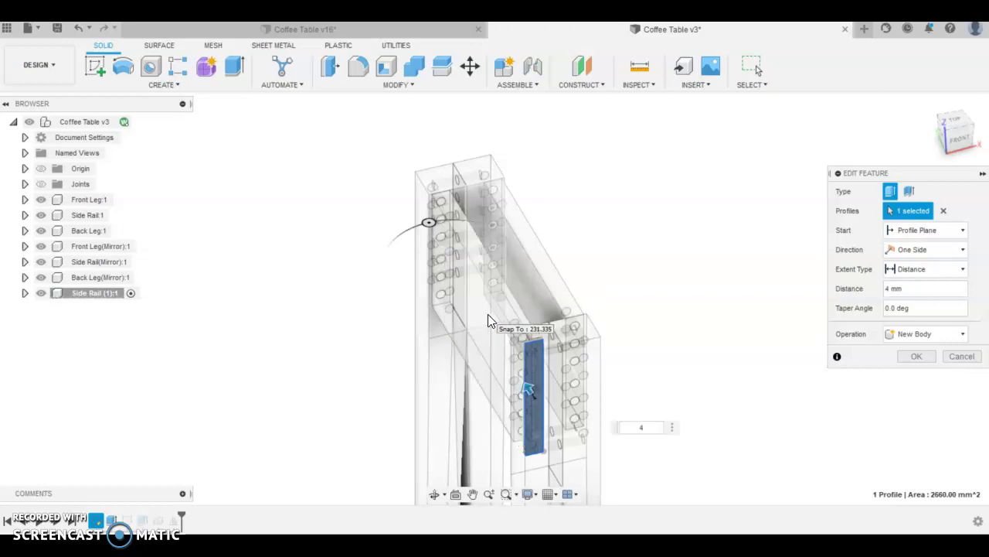
{"action": "type", "text": "85"}
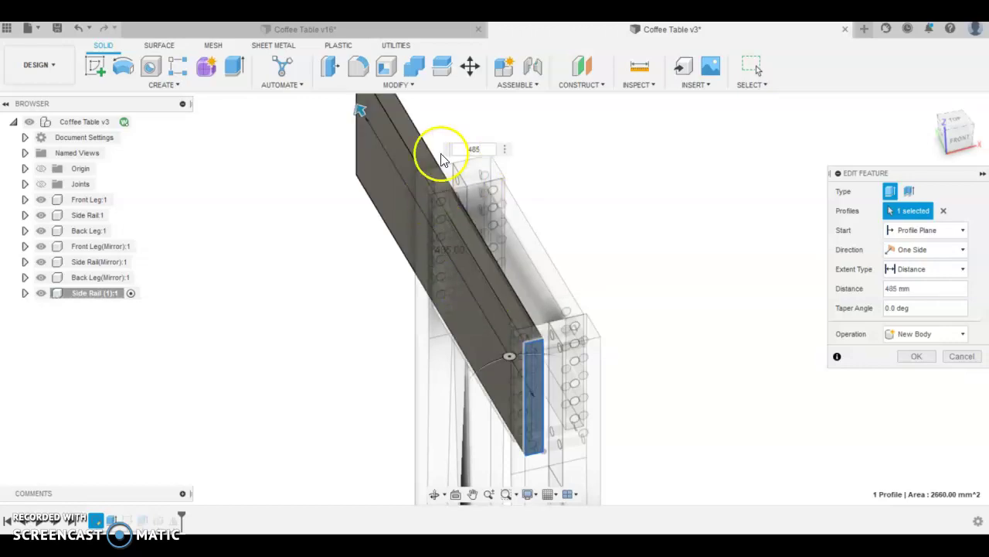
{"action": "key", "text": "Return"}
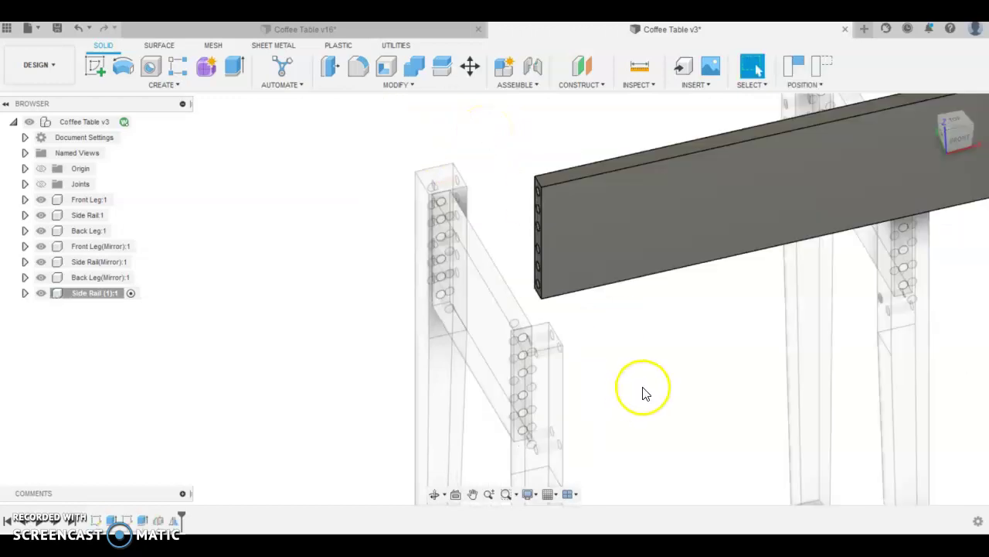
{"action": "scroll", "coordinate": [648, 390], "scroll_direction": "down", "scroll_amount": 3}
{"action": "scroll", "coordinate": [648, 390], "scroll_direction": "up", "scroll_amount": 2}
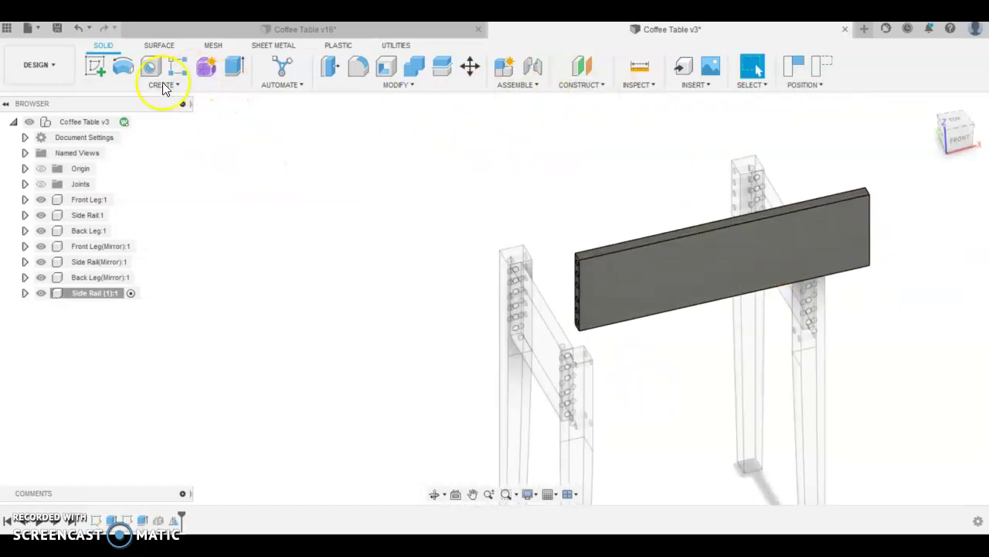
Activate Coffee Table v3 and joint the long rail's end dowel into Back Leg's top hole.
{"action": "left_click", "coordinate": [139, 125]}
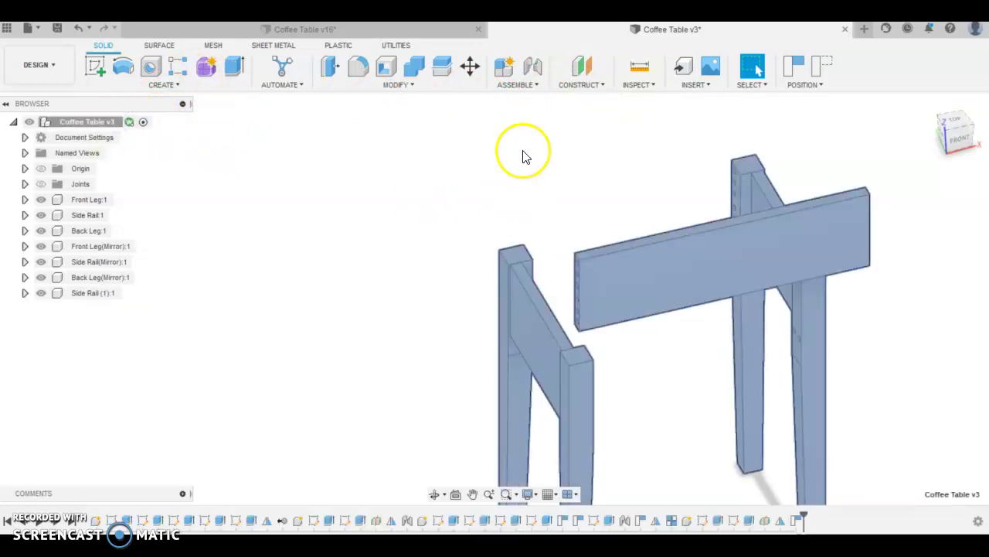
{"action": "left_click", "coordinate": [533, 68]}
{"action": "scroll", "coordinate": [576, 259], "scroll_direction": "up", "scroll_amount": 8}
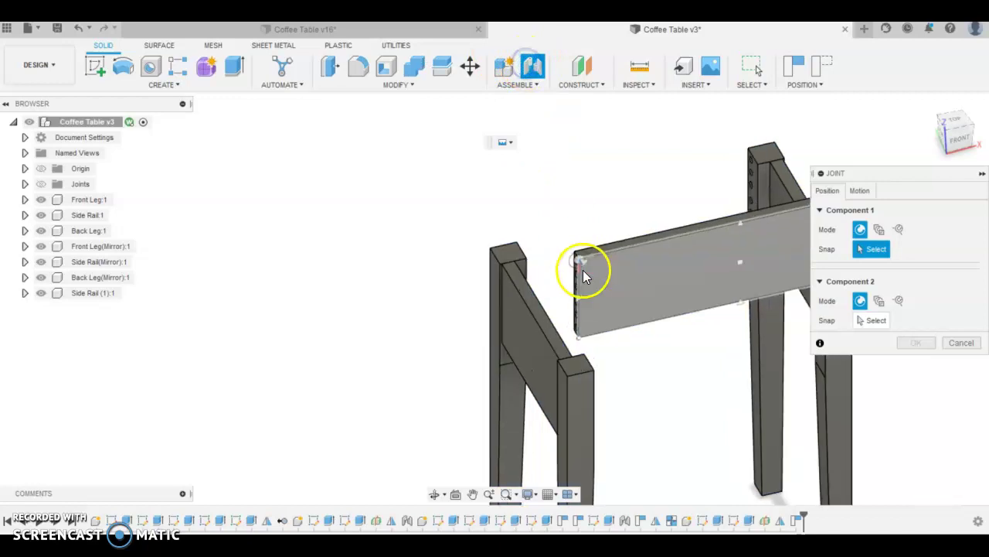
{"action": "left_click", "coordinate": [556, 245]}
{"action": "middle_click_drag", "start_coordinate": [555, 244], "coordinate": [360, 181], "text": "shift"}
{"action": "scroll", "coordinate": [536, 404], "scroll_direction": "up", "scroll_amount": 5}
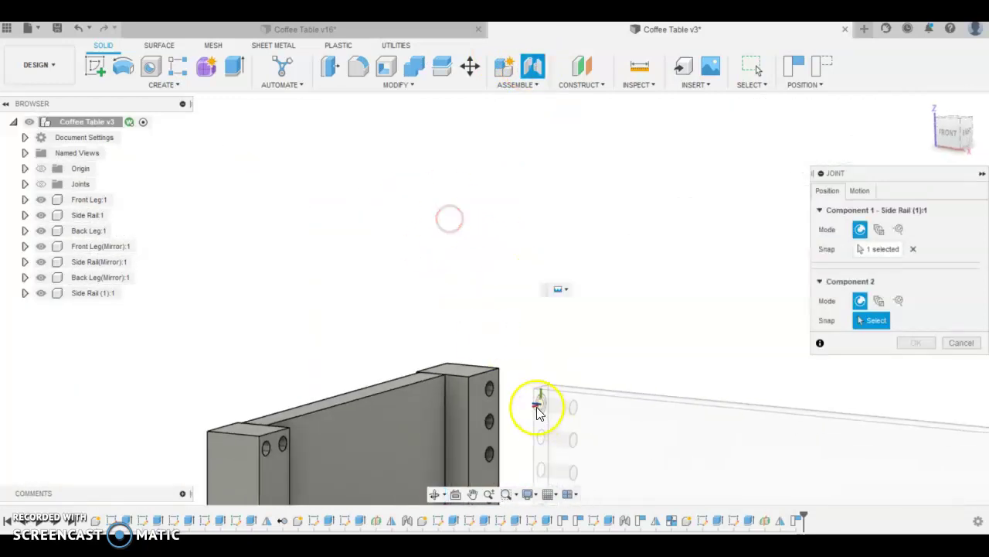
{"action": "left_click", "coordinate": [459, 377]}
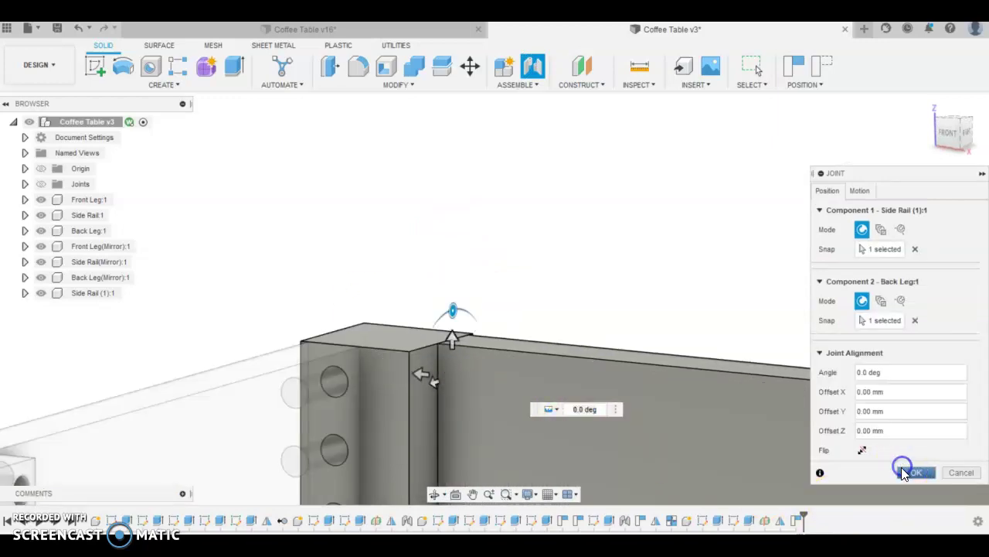
{"action": "left_click", "coordinate": [914, 473]}
{"action": "scroll", "coordinate": [596, 289], "scroll_direction": "down", "scroll_amount": 5}
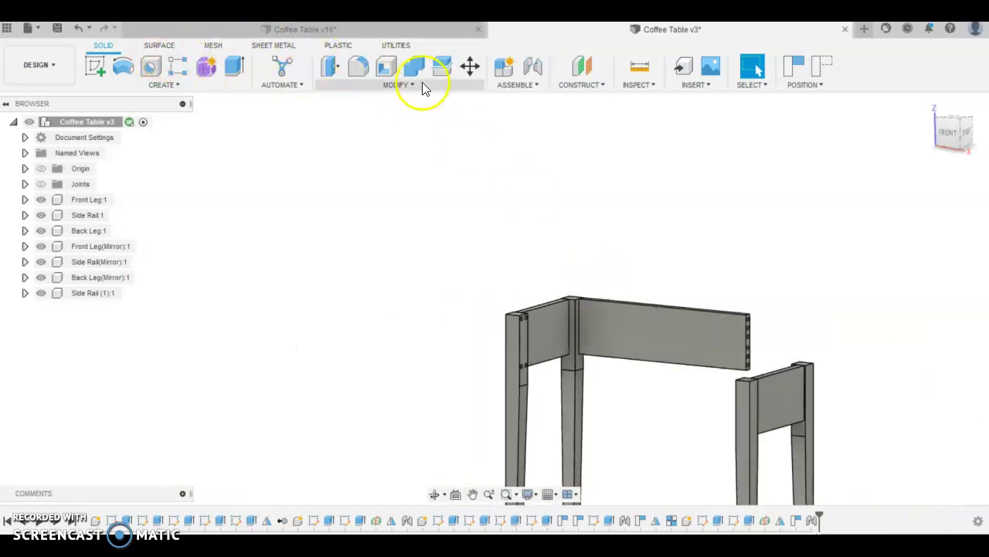
Joint the rail's free end hole to the top dowel hole on Back Leg(Mirror).
{"action": "left_click", "coordinate": [529, 68]}
{"action": "scroll", "coordinate": [758, 329], "scroll_direction": "up", "scroll_amount": 6}
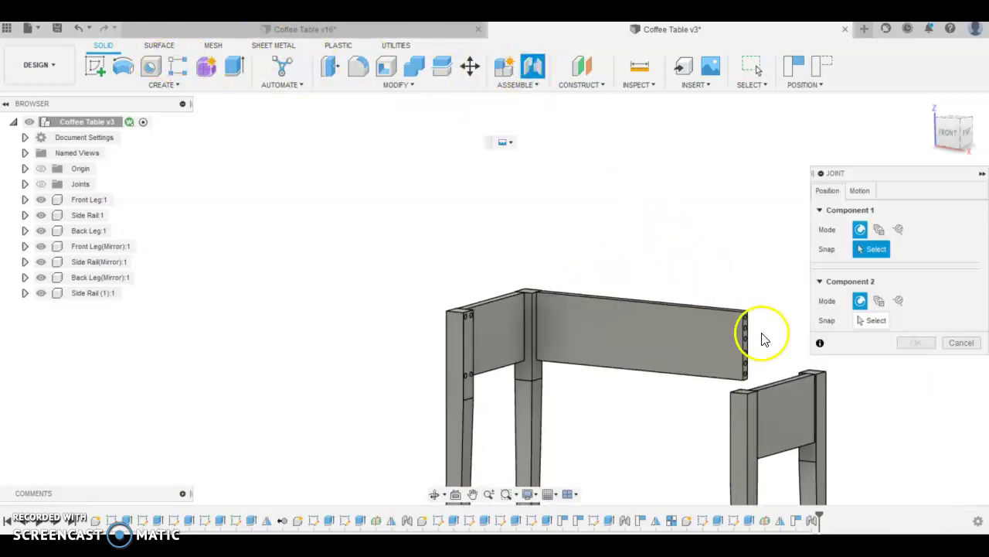
{"action": "left_click", "coordinate": [719, 304]}
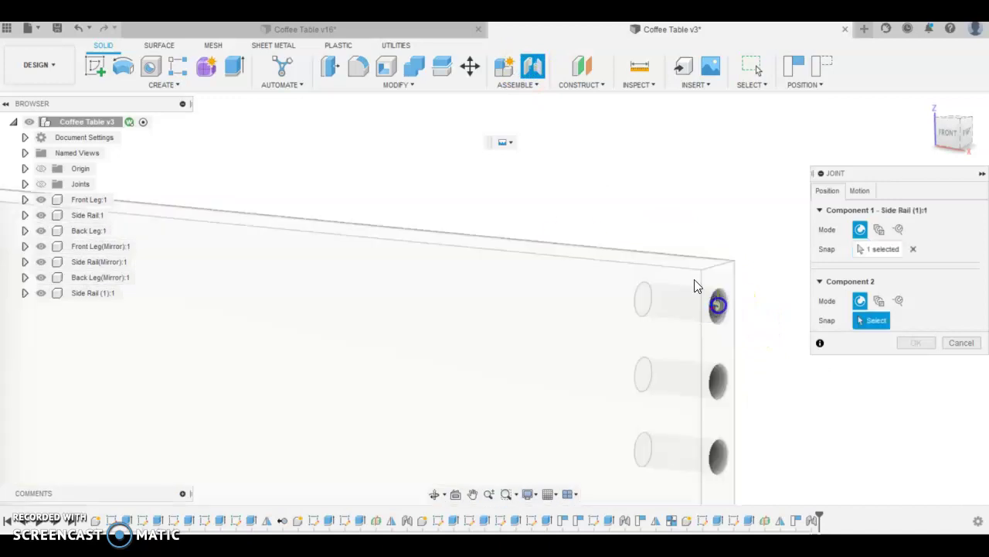
{"action": "scroll", "coordinate": [698, 283], "scroll_direction": "down", "scroll_amount": 5}
{"action": "middle_click_drag", "start_coordinate": [679, 311], "coordinate": [736, 332], "text": "shift"}
{"action": "scroll", "coordinate": [674, 265], "scroll_direction": "up", "scroll_amount": 8}
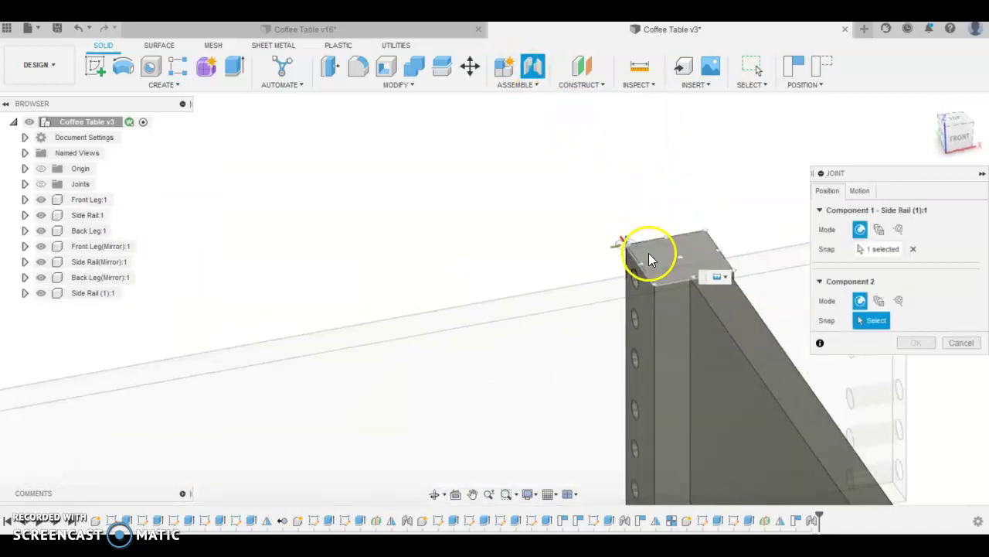
{"action": "scroll", "coordinate": [647, 281], "scroll_direction": "up", "scroll_amount": 5}
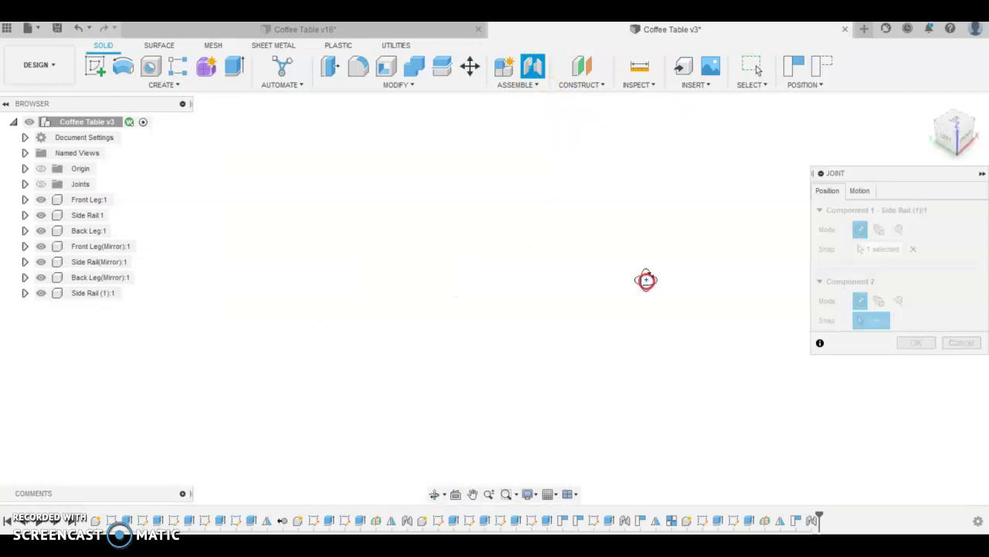
{"action": "scroll", "coordinate": [342, 194], "scroll_direction": "down", "scroll_amount": 10}
{"action": "scroll", "coordinate": [309, 150], "scroll_direction": "up", "scroll_amount": 10}
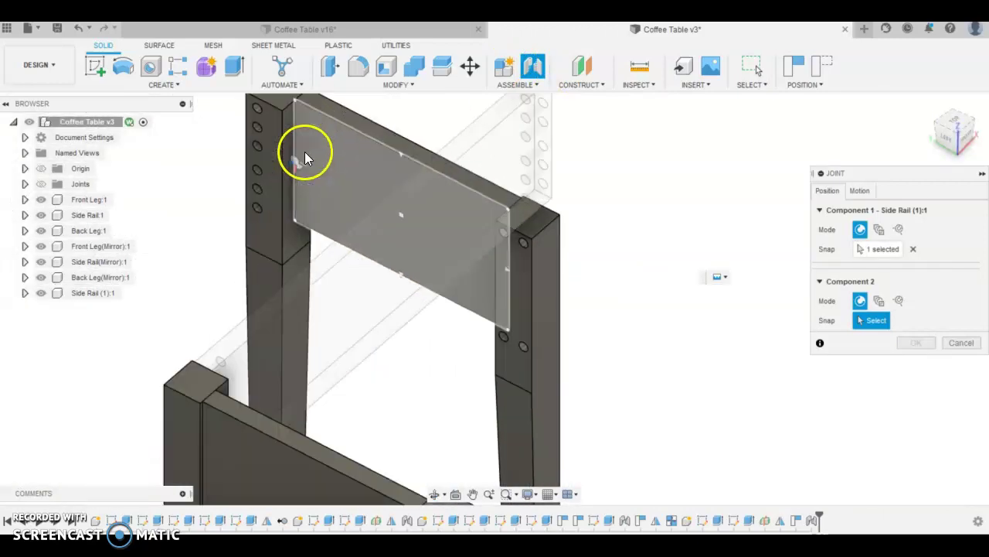
{"action": "left_click", "coordinate": [244, 108]}
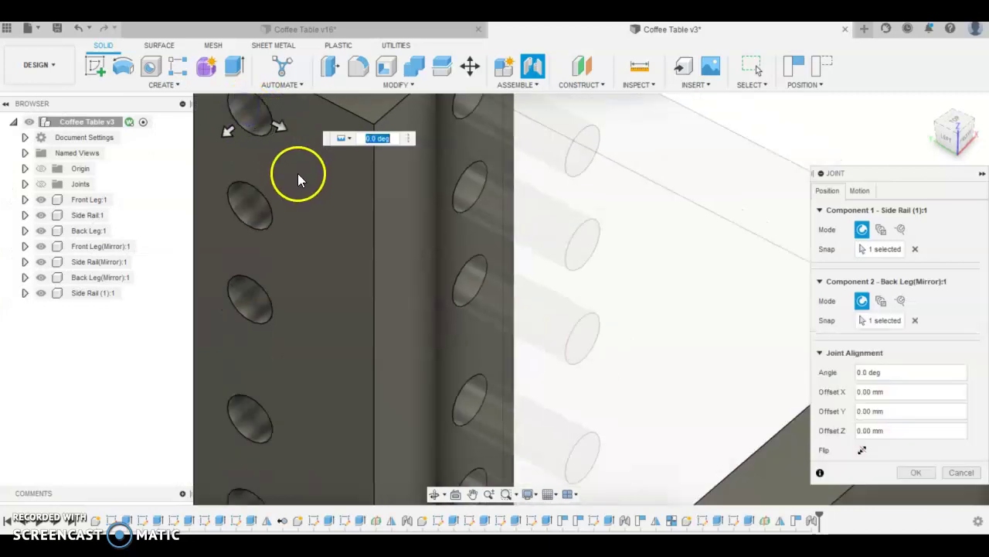
{"action": "scroll", "coordinate": [297, 174], "scroll_direction": "down", "scroll_amount": 5}
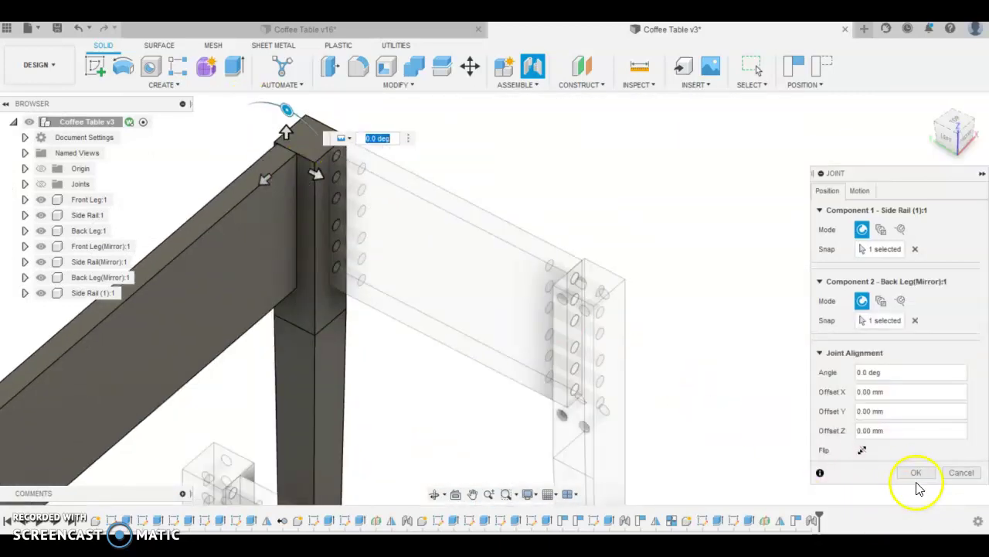
{"action": "left_click", "coordinate": [912, 472]}
Orbit round to a front view of the four-legged base with three rails.
{"action": "scroll", "coordinate": [745, 312], "scroll_direction": "down", "scroll_amount": 5}
{"action": "middle_click_drag", "start_coordinate": [719, 274], "coordinate": [680, 392], "text": "shift"}
{"action": "scroll", "coordinate": [680, 392], "scroll_direction": "down", "scroll_amount": 3}
{"action": "scroll", "coordinate": [673, 404], "scroll_direction": "up", "scroll_amount": 4}
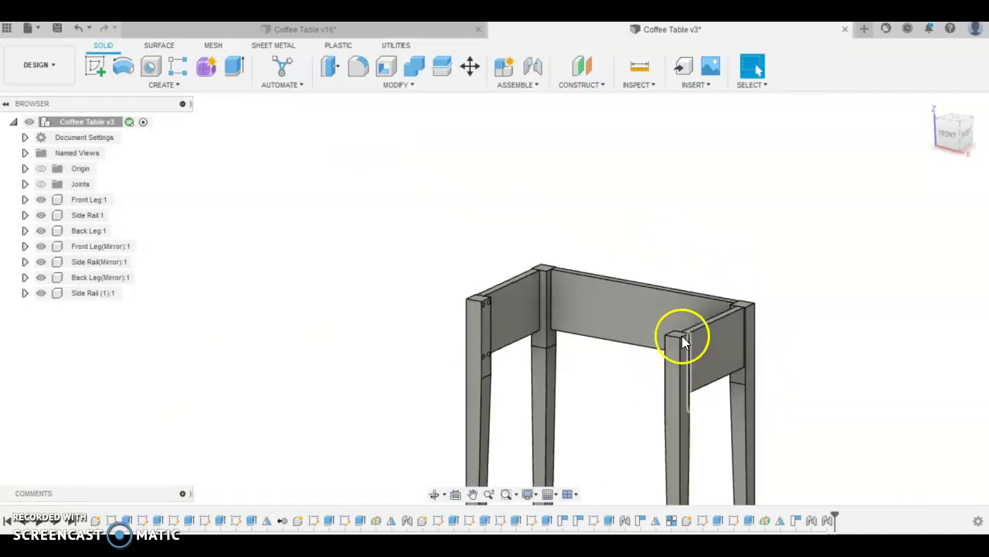
{"action": "scroll", "coordinate": [685, 342], "scroll_direction": "down", "scroll_amount": 3}
{"action": "scroll", "coordinate": [816, 444], "scroll_direction": "up", "scroll_amount": 2}
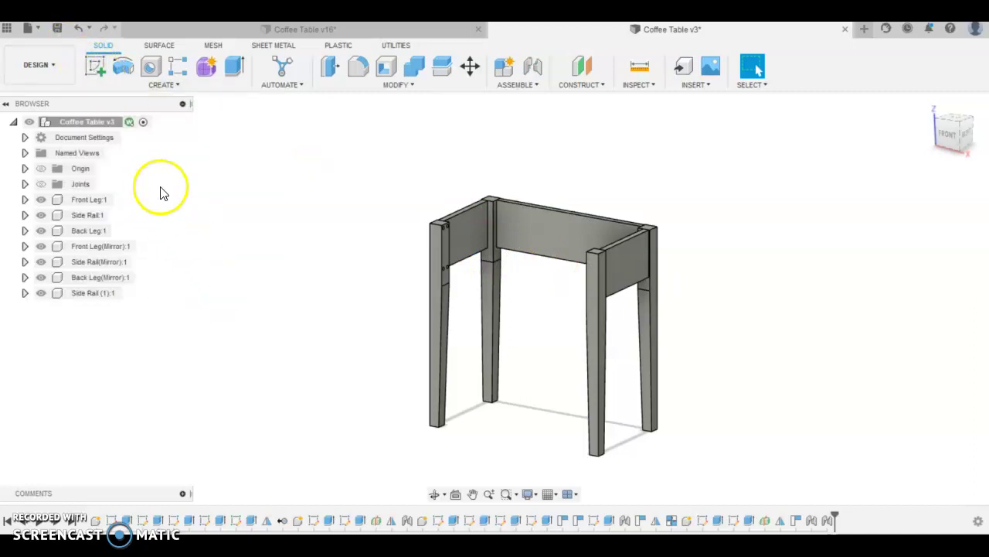
Create a new component named Front Rail under Coffee Table v3 and select Front Rail:1.
{"action": "right_click", "coordinate": [101, 124]}
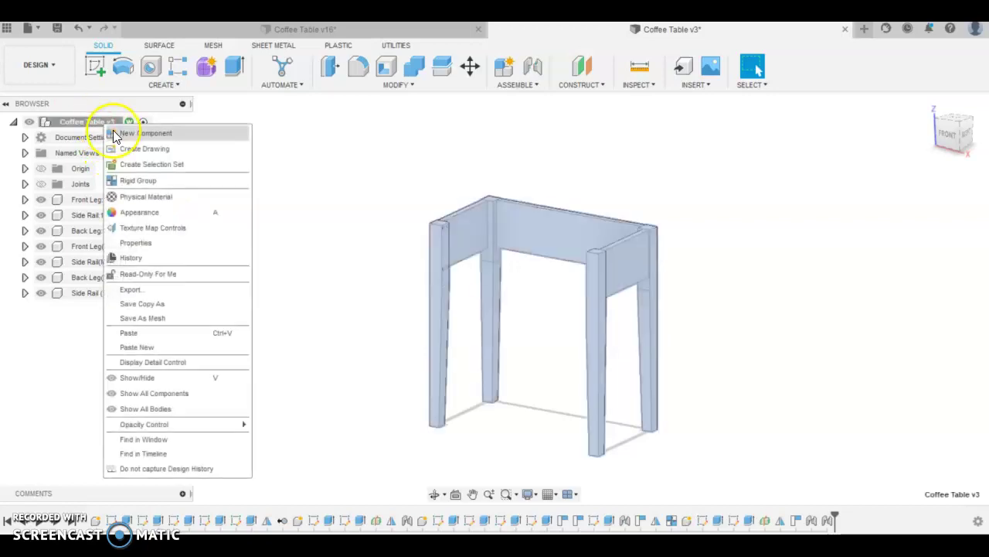
{"action": "left_click", "coordinate": [129, 133]}
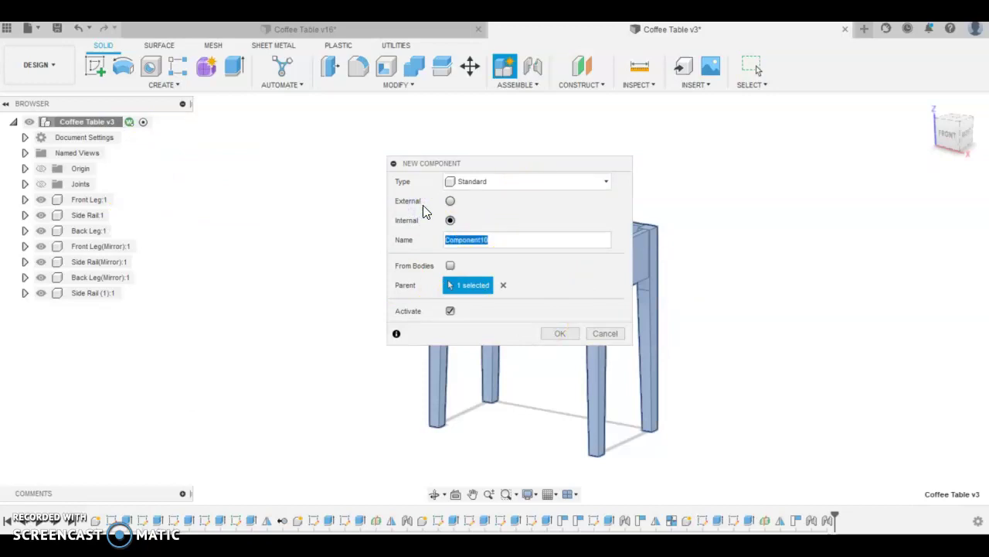
{"action": "type", "text": "Front Rail"}
{"action": "left_click", "coordinate": [561, 334]}
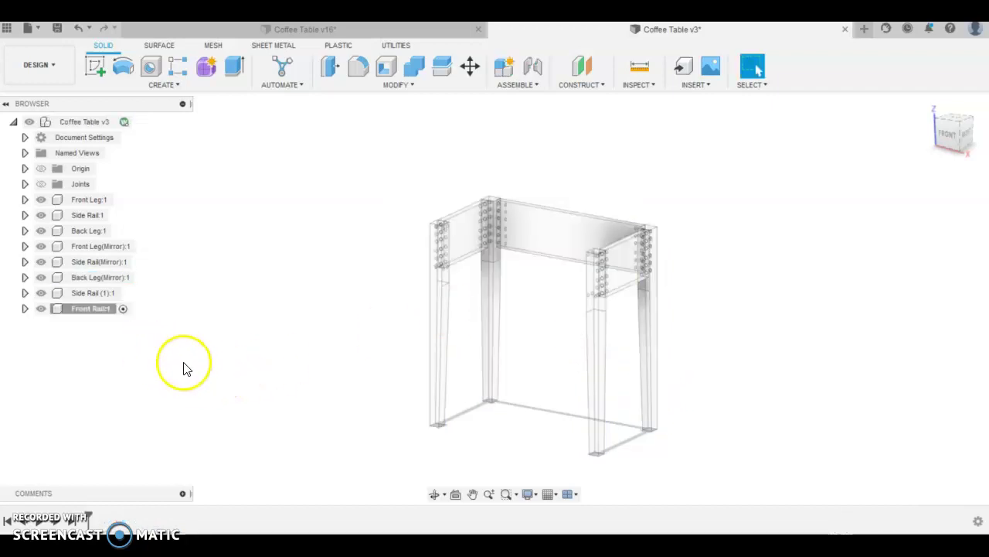
{"action": "left_click", "coordinate": [124, 310]}
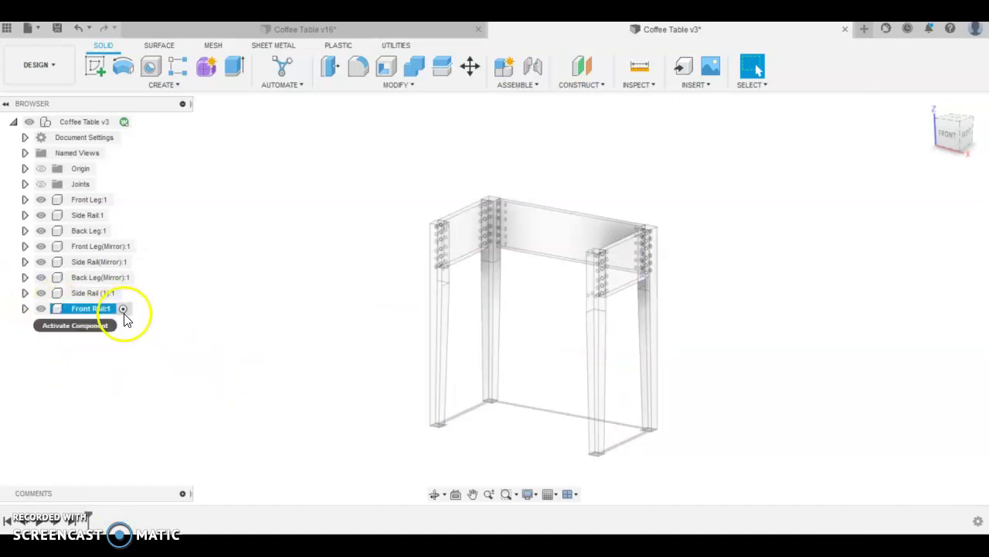
Activate Front Rail:1 and start a sketch on its side plane.
{"action": "left_click", "coordinate": [123, 310]}
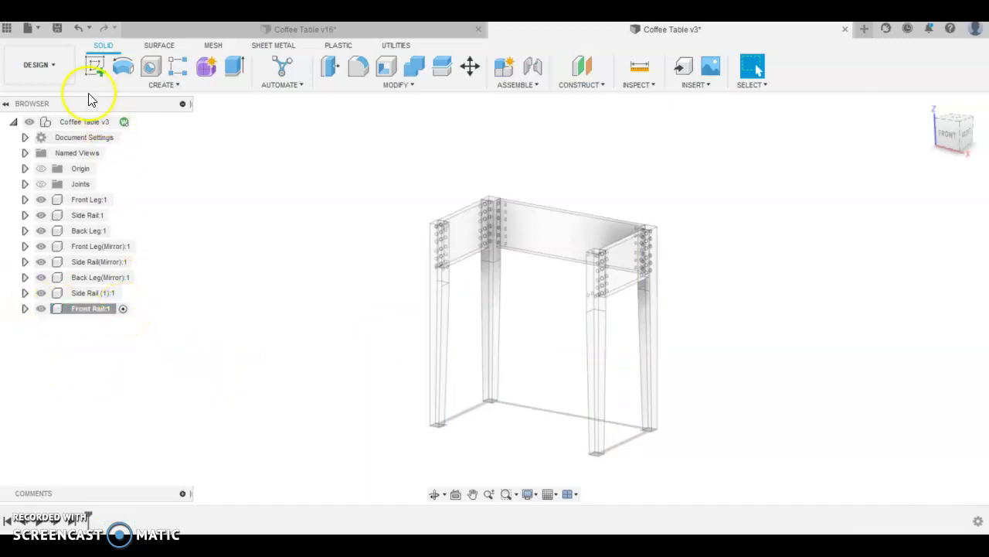
{"action": "left_click", "coordinate": [94, 67]}
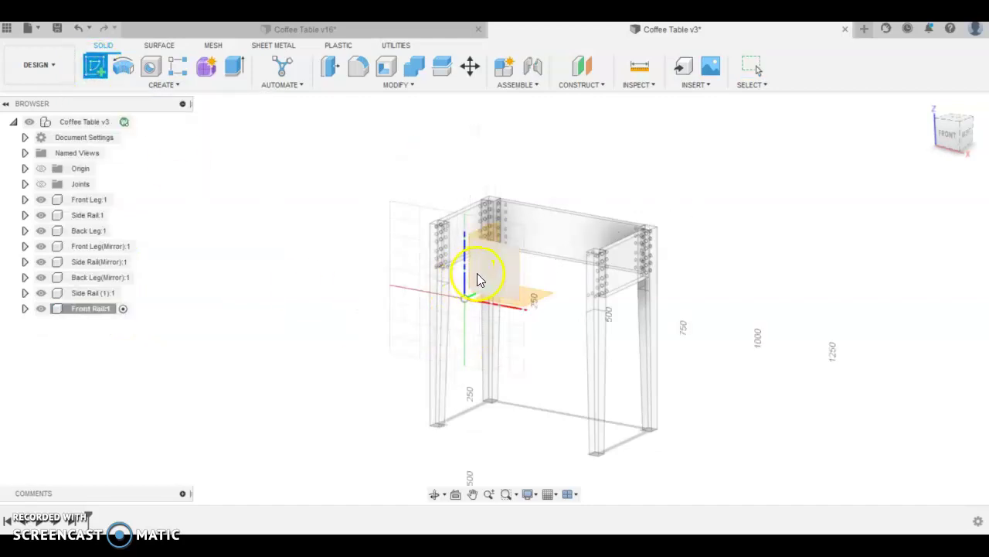
{"action": "scroll", "coordinate": [479, 263], "scroll_direction": "up", "scroll_amount": 3}
{"action": "scroll", "coordinate": [478, 259], "scroll_direction": "up", "scroll_amount": 2}
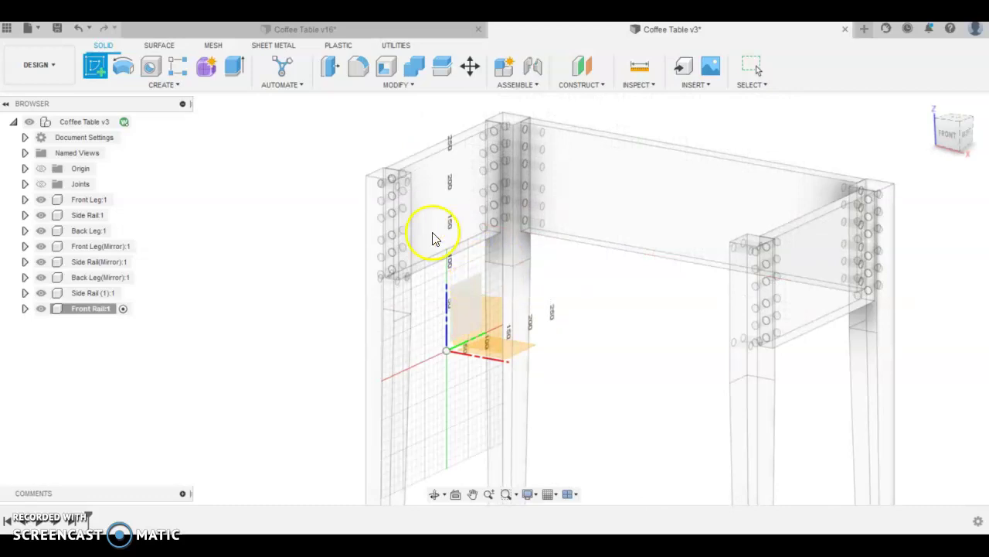
{"action": "left_click", "coordinate": [477, 282]}
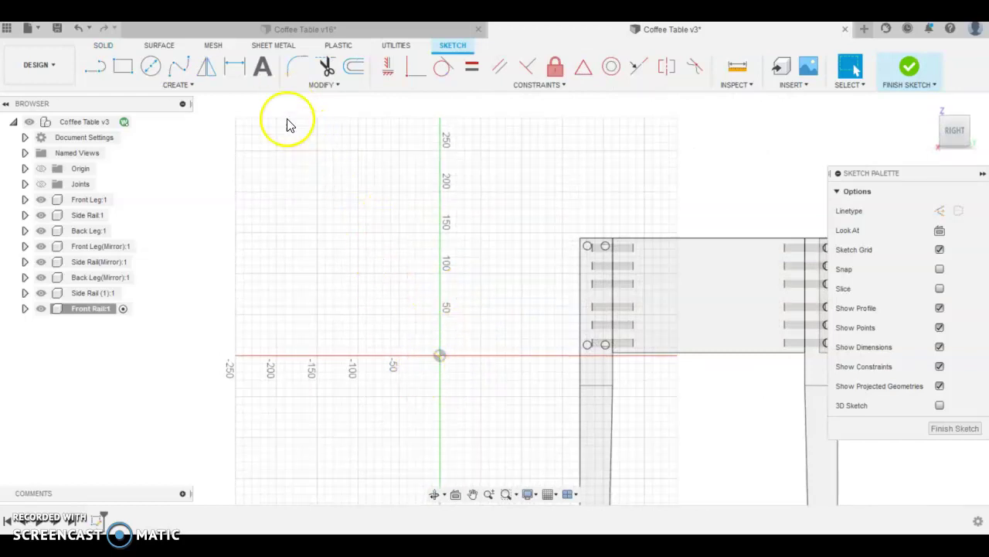
Draw a 40 × 19 mm rectangle cornered at the origin and finish the sketch.
{"action": "left_click", "coordinate": [124, 66]}
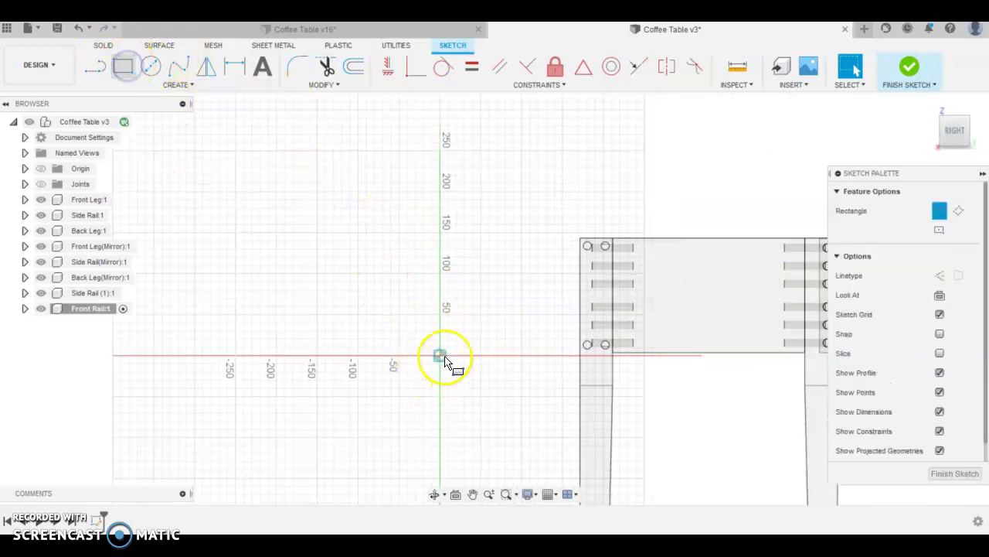
{"action": "left_click", "coordinate": [440, 356]}
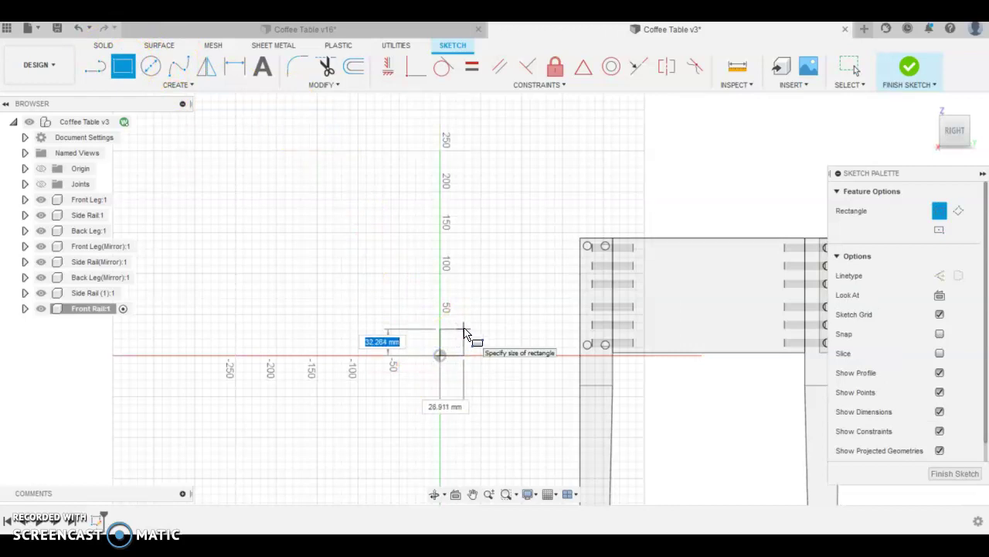
{"action": "left_click", "coordinate": [482, 346]}
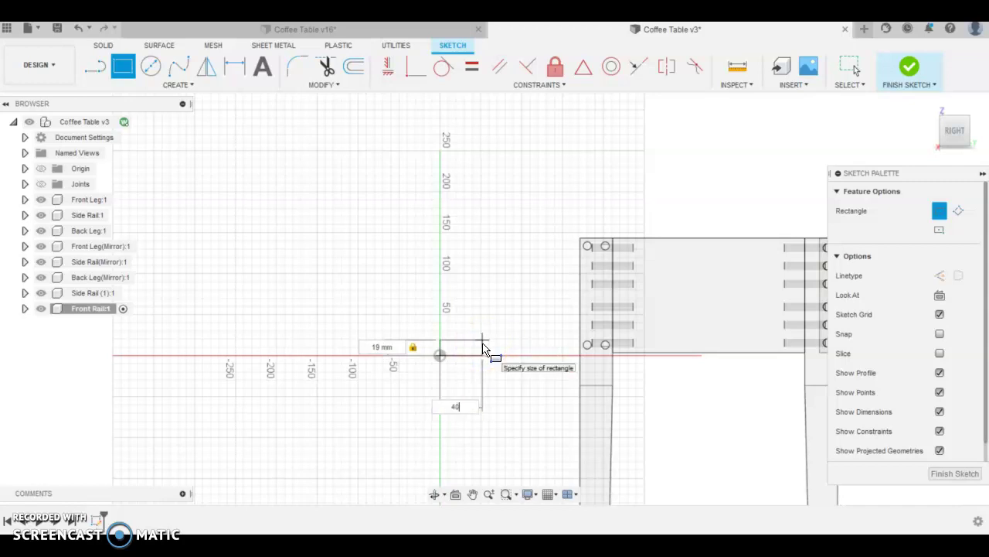
{"action": "key", "text": "Return"}
{"action": "left_click", "coordinate": [480, 347]}
{"action": "scroll", "coordinate": [475, 356], "scroll_direction": "up", "scroll_amount": 5}
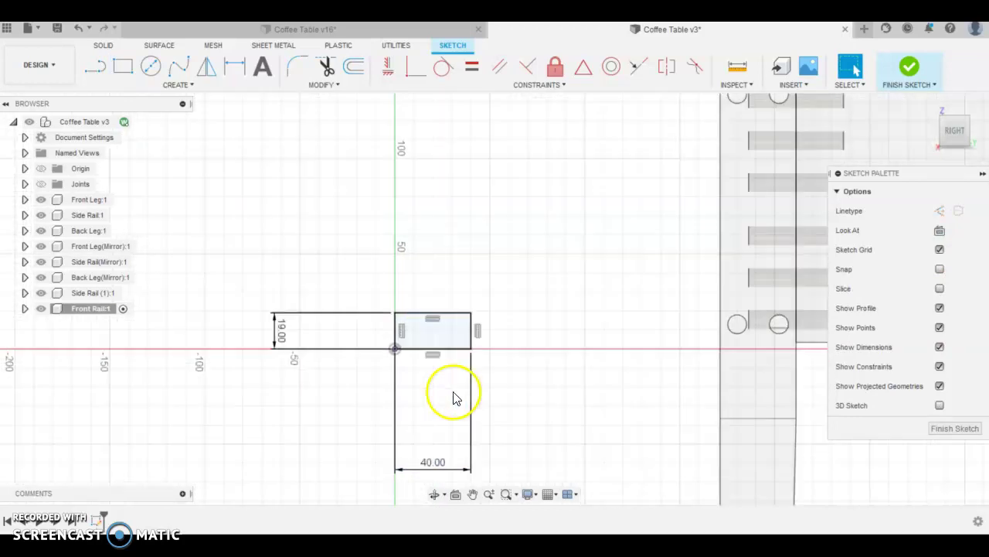
{"action": "scroll", "coordinate": [453, 398], "scroll_direction": "up", "scroll_amount": 1}
{"action": "left_click", "coordinate": [872, 86]}
{"action": "left_click", "coordinate": [905, 68]}
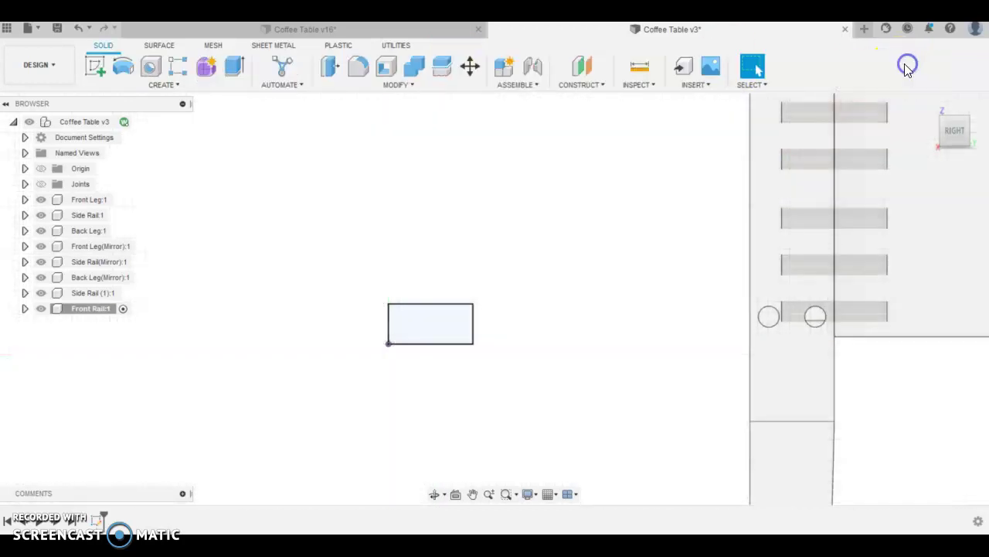
Extrude the 40 × 19 mm rectangle into a long solid beam and select its end face.
{"action": "left_click", "coordinate": [99, 68]}
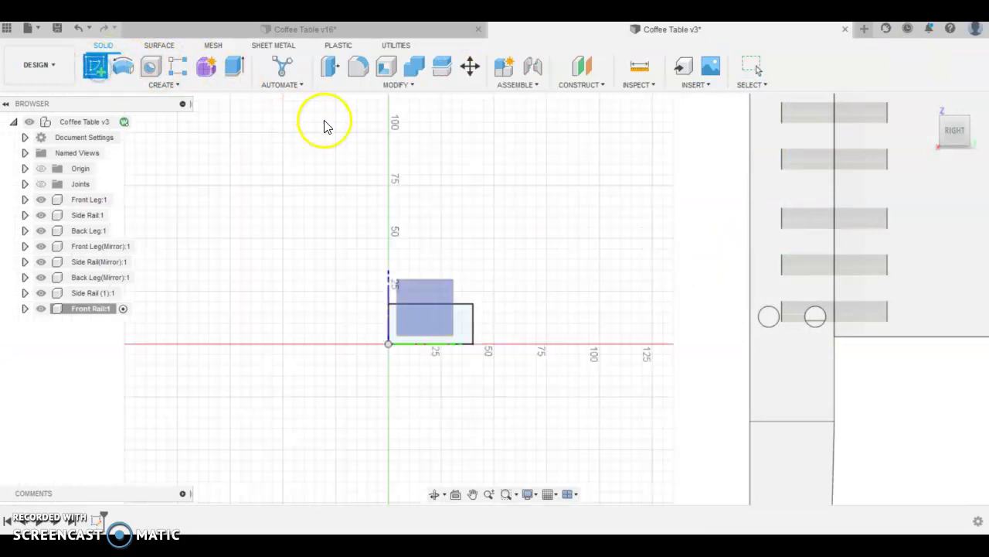
{"action": "left_click", "coordinate": [239, 66]}
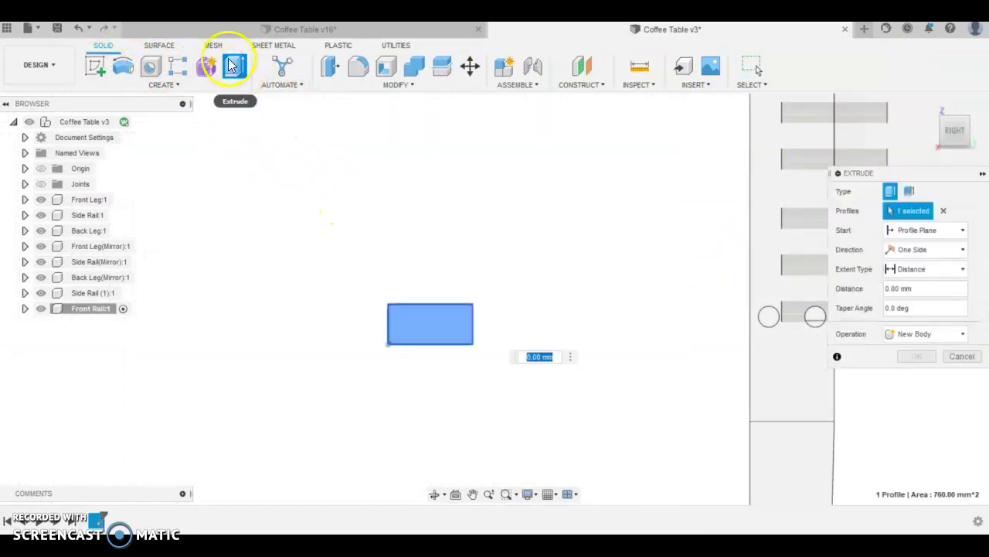
{"action": "middle_click_drag", "start_coordinate": [356, 266], "coordinate": [543, 420], "text": "shift"}
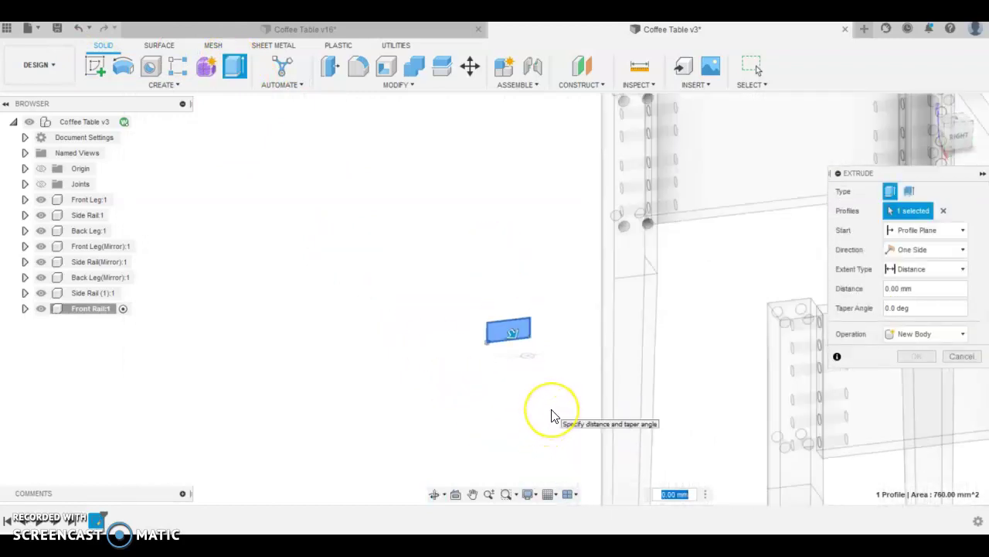
{"action": "type", "text": "85"}
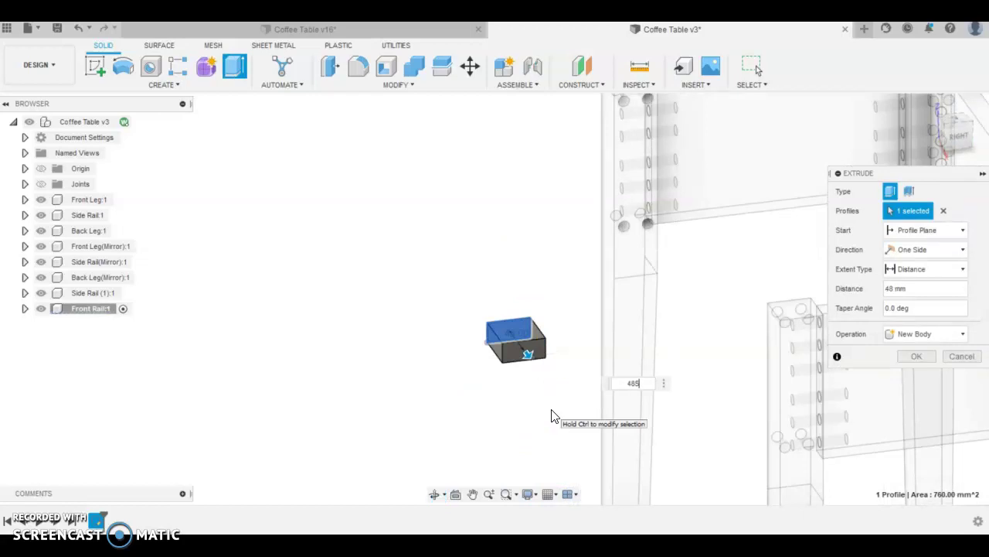
{"action": "key", "text": "Return"}
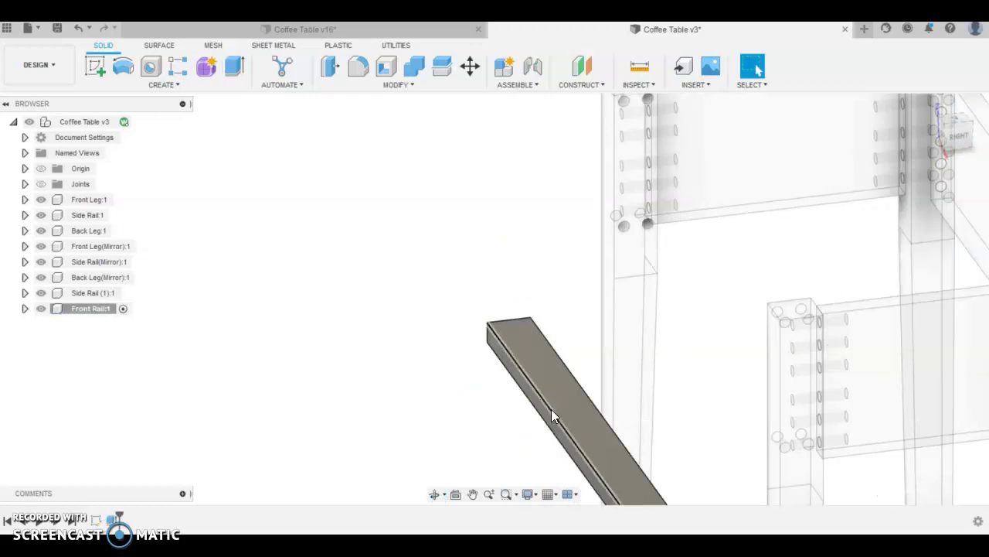
{"action": "scroll", "coordinate": [551, 409], "scroll_direction": "down", "scroll_amount": 5}
{"action": "scroll", "coordinate": [629, 490], "scroll_direction": "up", "scroll_amount": 4}
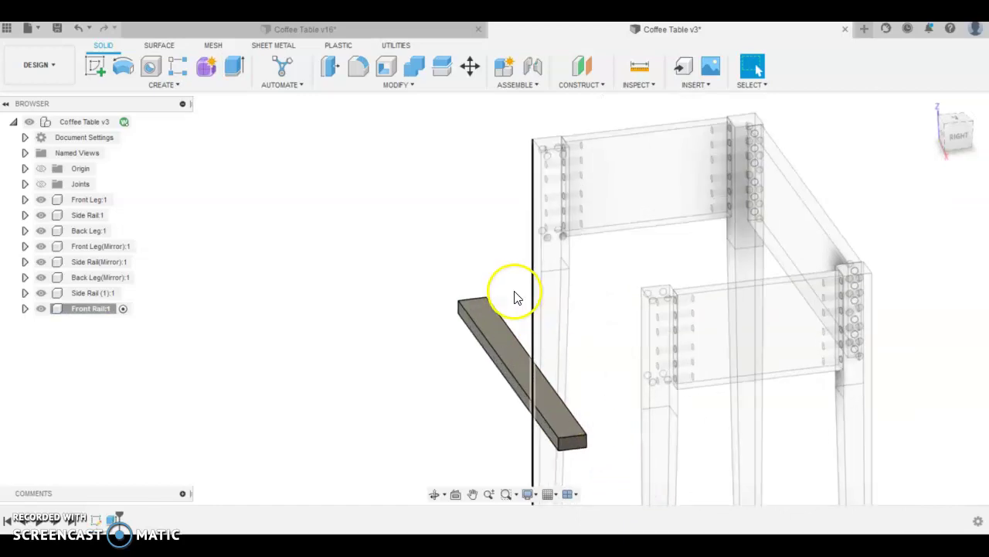
{"action": "scroll", "coordinate": [585, 468], "scroll_direction": "up", "scroll_amount": 5}
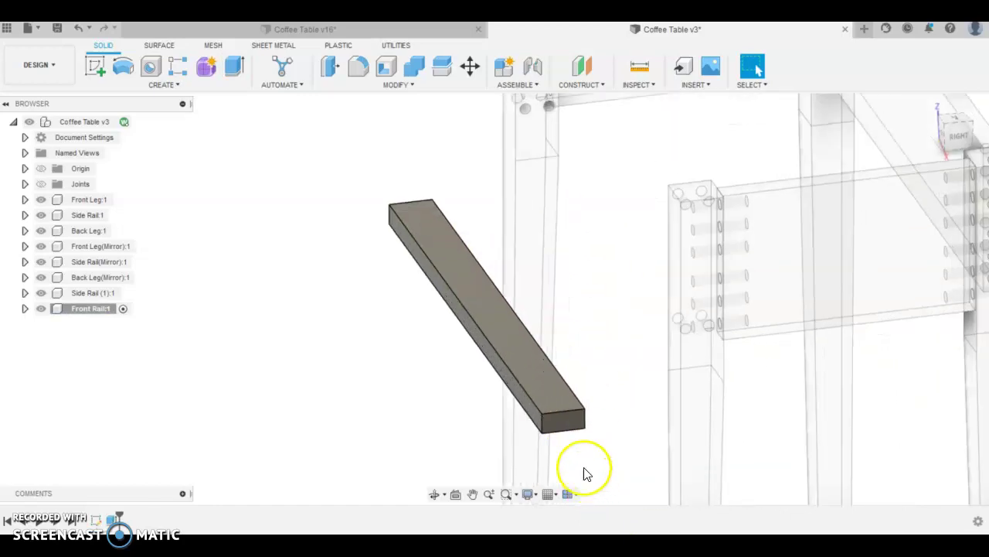
{"action": "left_click", "coordinate": [556, 392]}
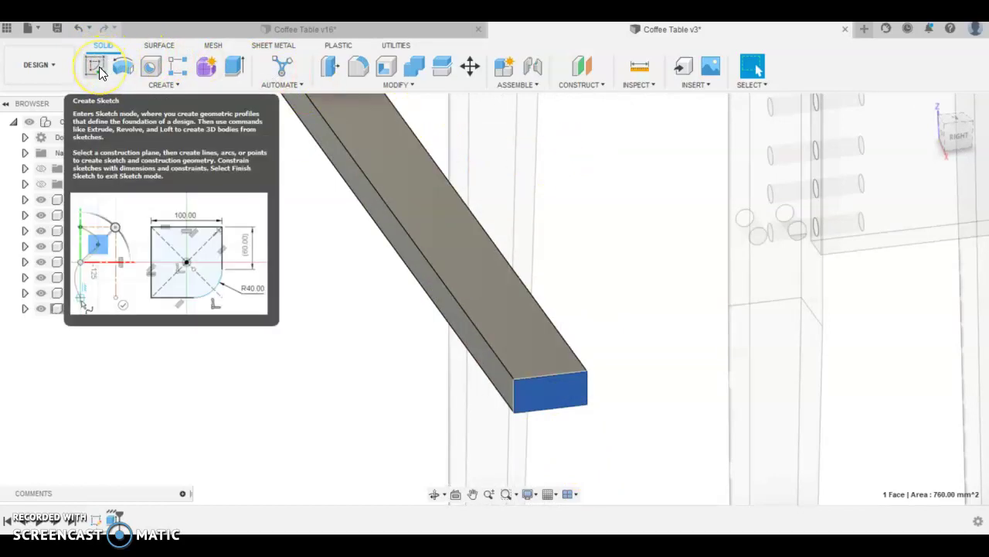
Sketch on the beam's end face with a construction centre line across it.
{"action": "left_click", "coordinate": [99, 68]}
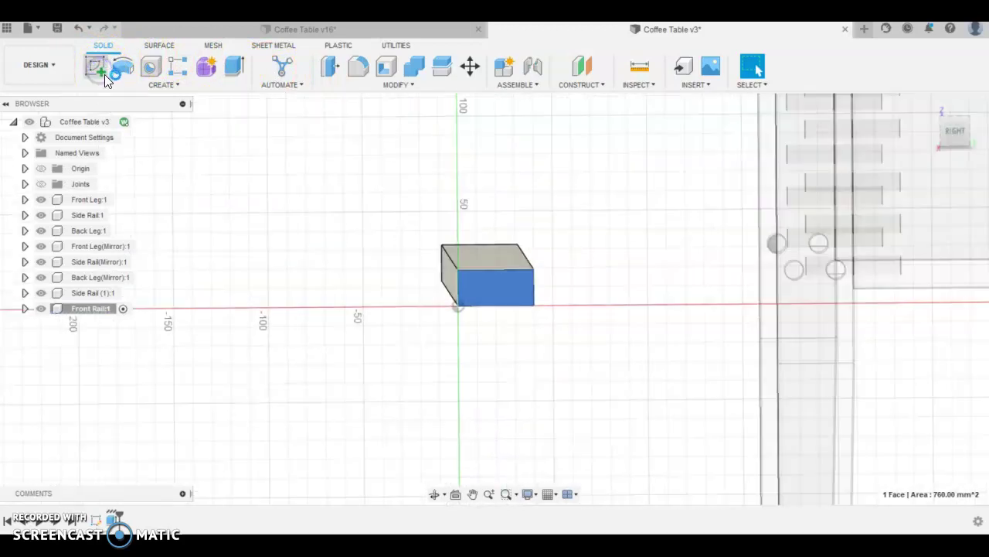
{"action": "left_click", "coordinate": [97, 70]}
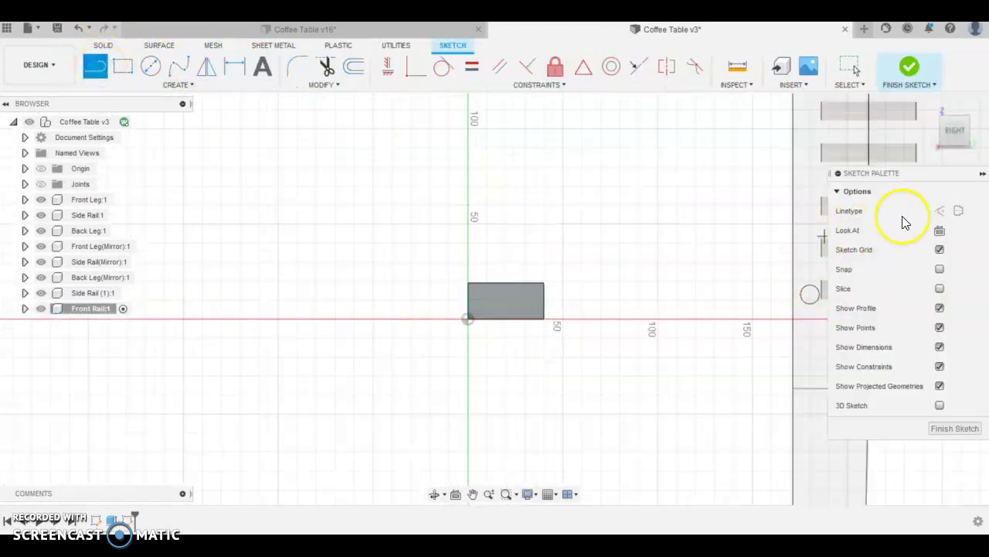
{"action": "left_click", "coordinate": [940, 210]}
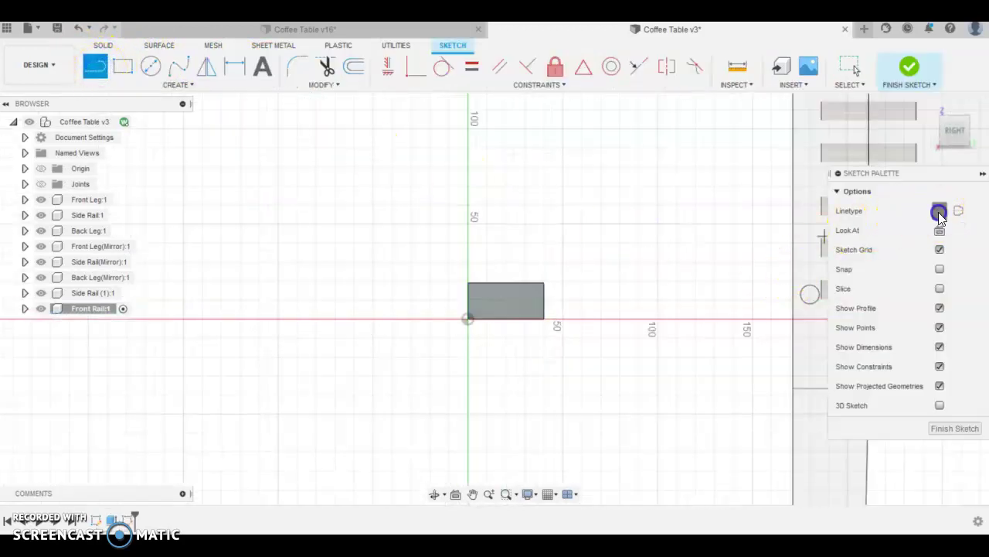
{"action": "left_click", "coordinate": [468, 301]}
{"action": "left_click", "coordinate": [545, 301]}
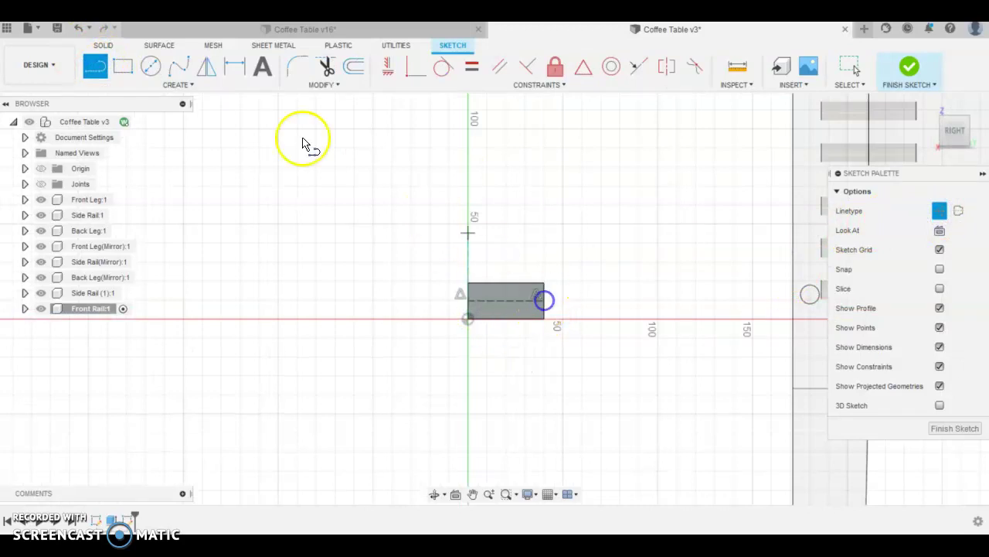
Place two ⌀10 mm circles centred on the construction line.
{"action": "left_click", "coordinate": [150, 66]}
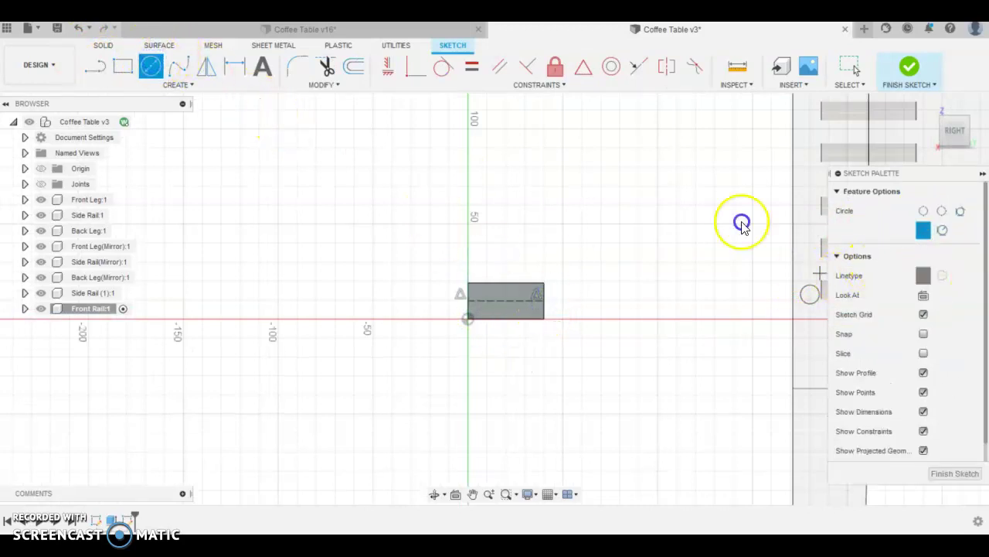
{"action": "scroll", "coordinate": [470, 303], "scroll_direction": "up", "scroll_amount": 5}
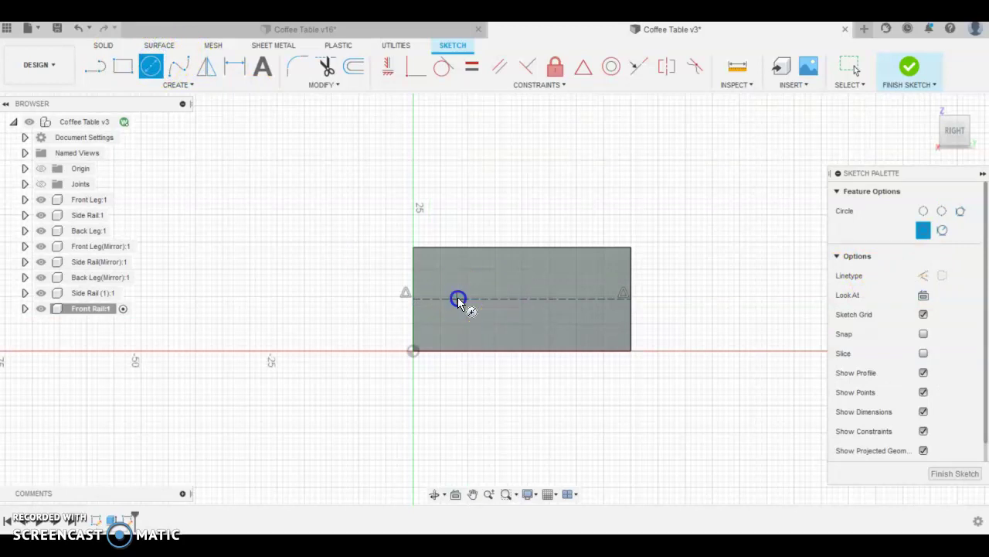
{"action": "left_click", "coordinate": [457, 299]}
{"action": "type", "text": "10"}
{"action": "key", "text": "Return"}
{"action": "key", "text": "Escape"}
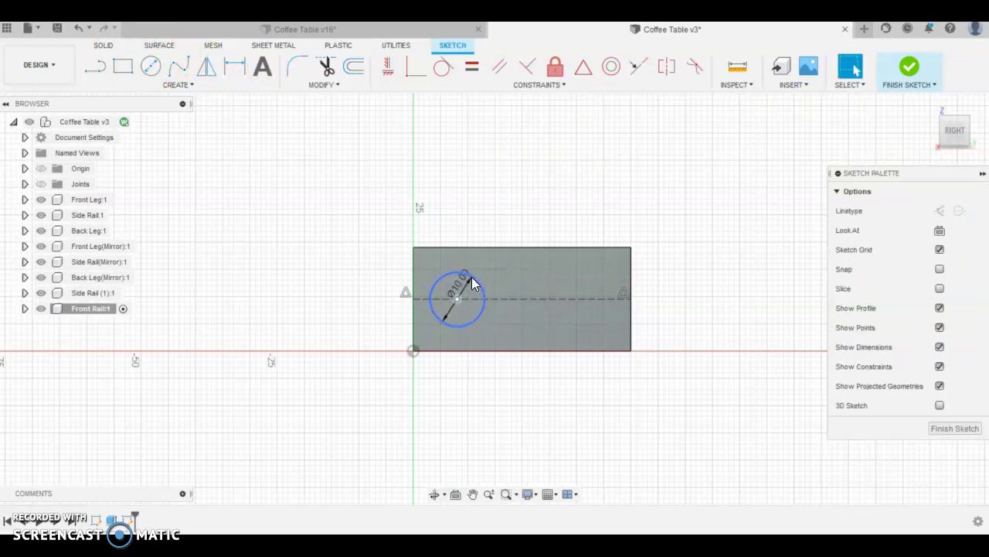
{"action": "key", "text": "c"}
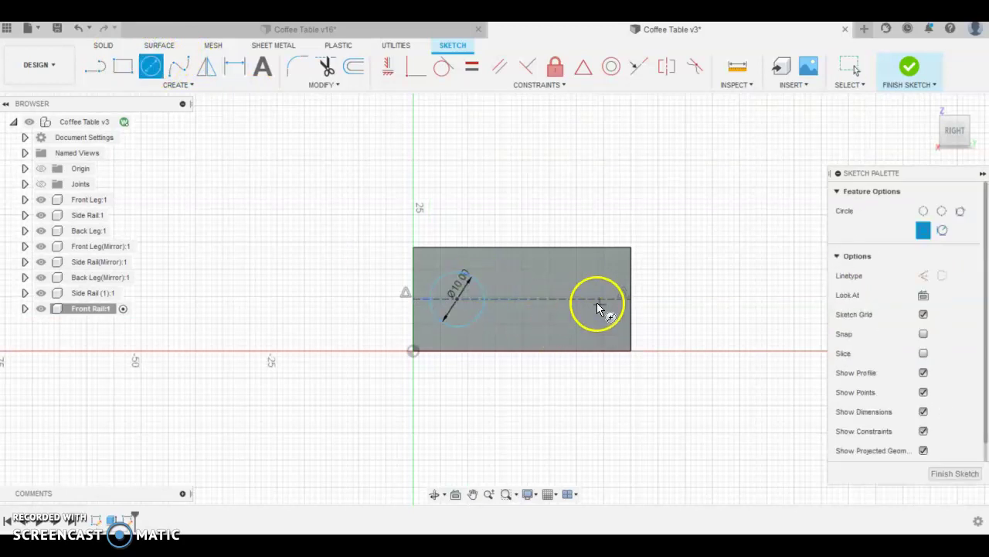
{"action": "left_click", "coordinate": [591, 299]}
{"action": "type", "text": "10"}
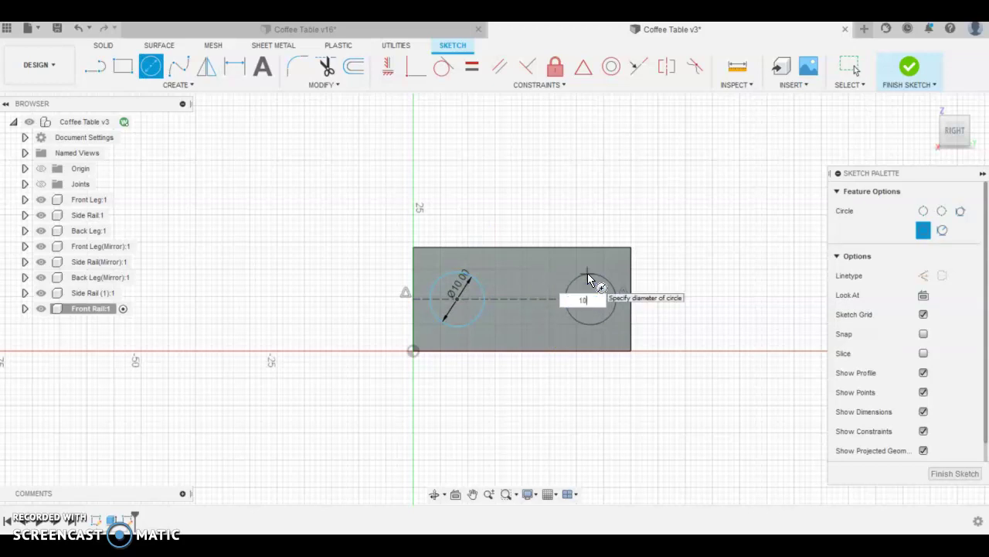
{"action": "key", "text": "Return"}
{"action": "key", "text": "Escape"}
Dimension the circle centres 22 mm apart.
{"action": "left_click", "coordinate": [597, 294]}
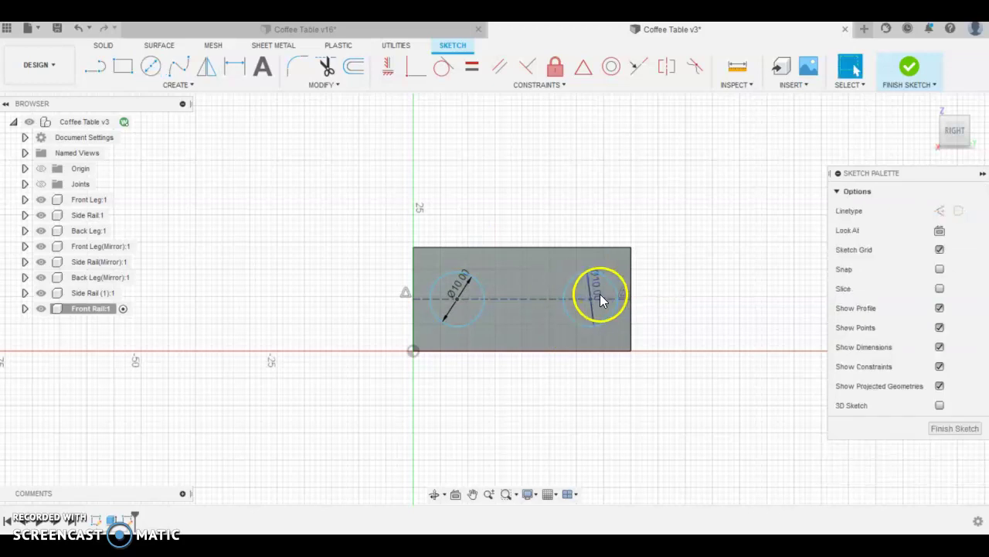
{"action": "key", "text": "d"}
{"action": "left_click", "coordinate": [534, 298]}
{"action": "left_click", "coordinate": [458, 299]}
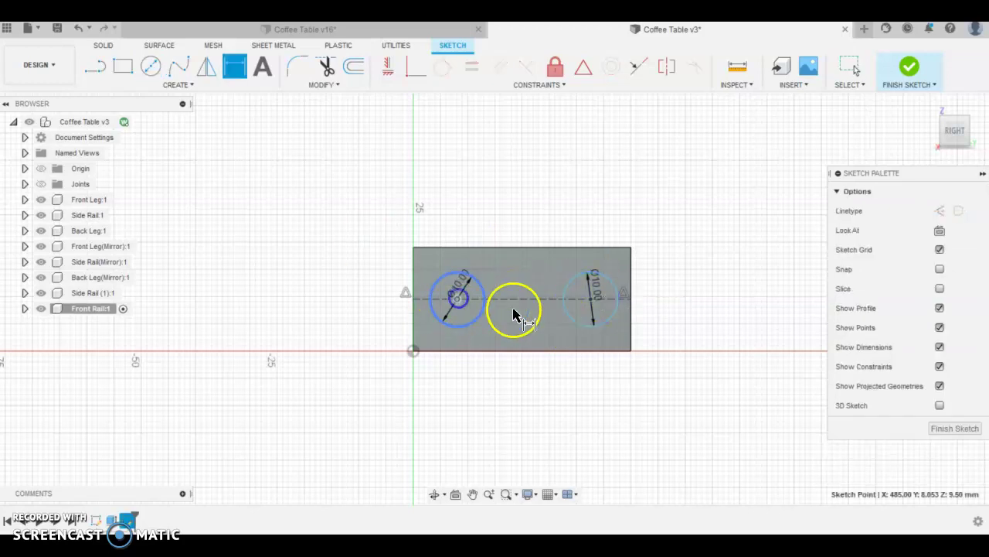
{"action": "left_click", "coordinate": [591, 297]}
{"action": "left_click", "coordinate": [516, 185]}
{"action": "type", "text": "22"}
{"action": "key", "text": "Return"}
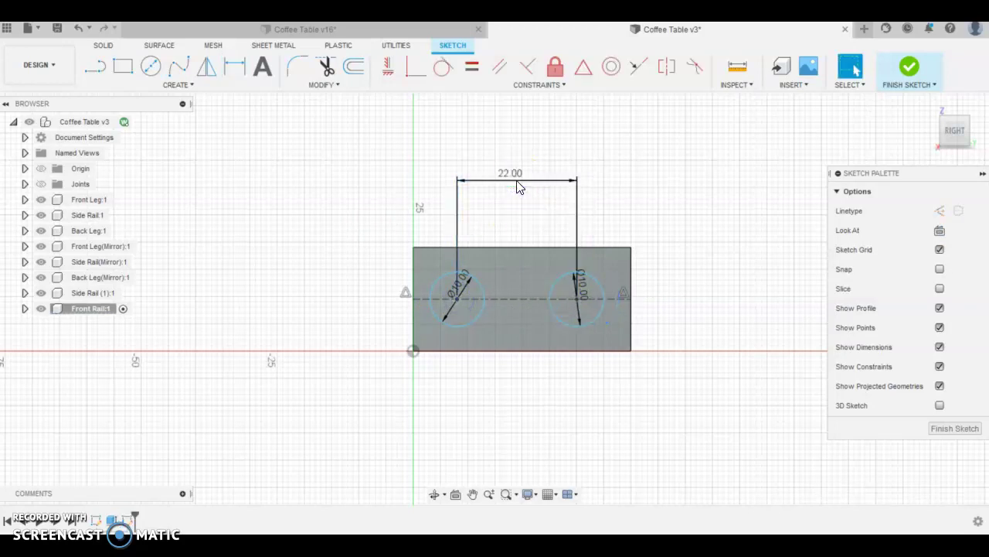
Set the right circle 9 mm from the rail's right edge and finish the sketch.
{"action": "left_click", "coordinate": [580, 300]}
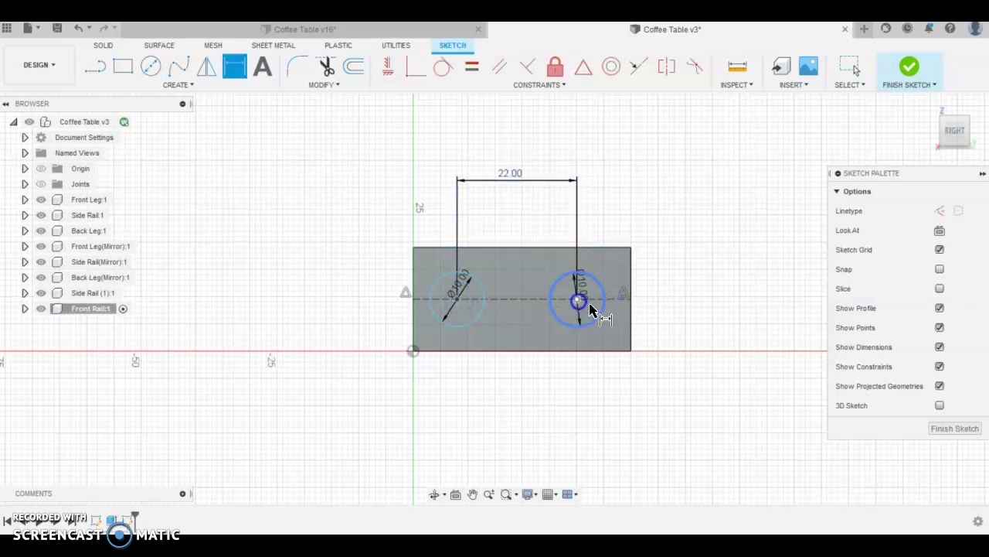
{"action": "left_click", "coordinate": [630, 301]}
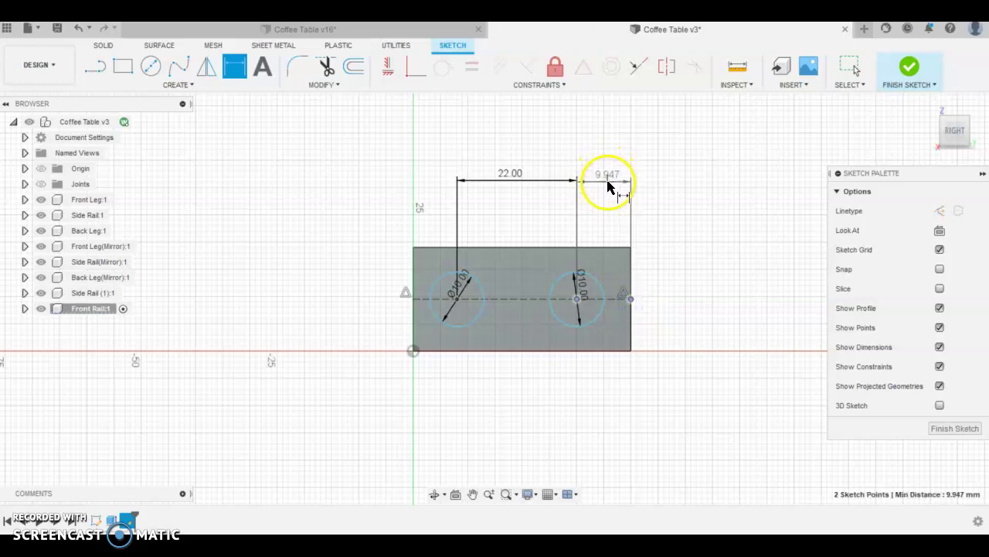
{"action": "left_click", "coordinate": [610, 182]}
{"action": "type", "text": "9"}
{"action": "key", "text": "Return"}
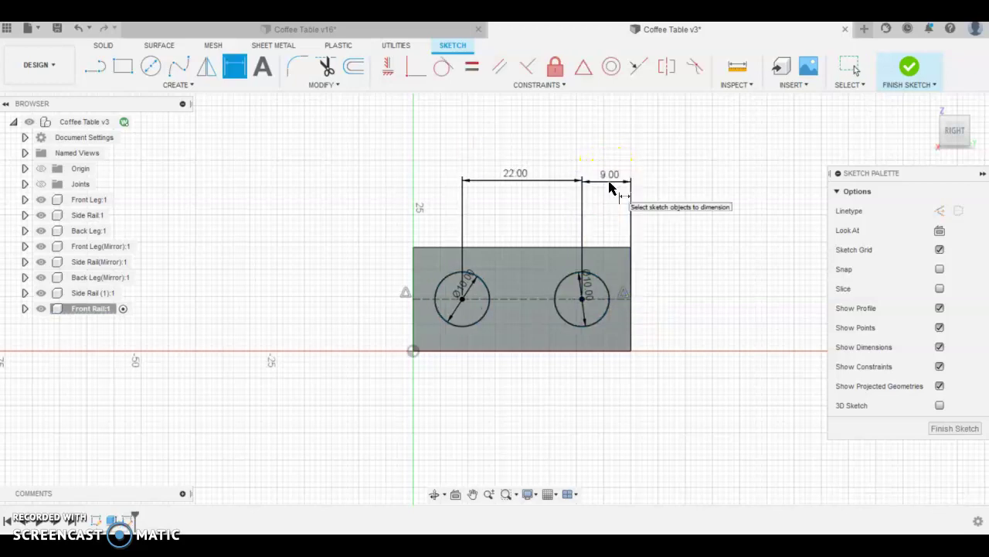
{"action": "left_click", "coordinate": [880, 147]}
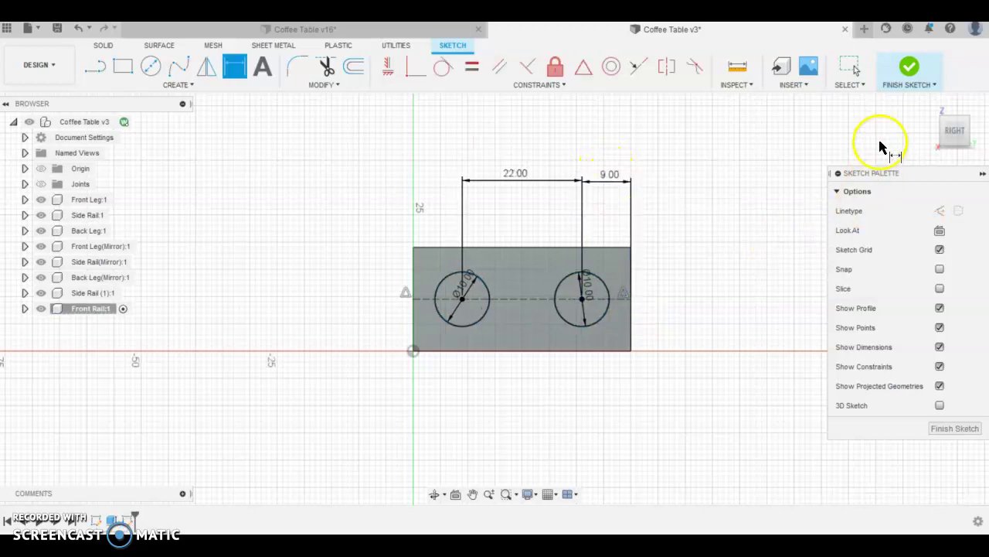
{"action": "left_click", "coordinate": [905, 72]}
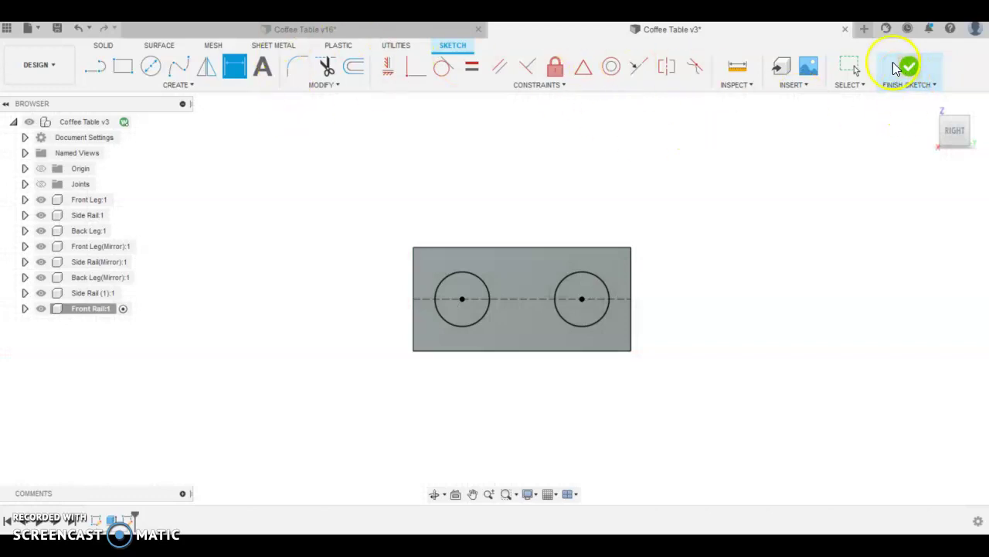
Extrude both circle profiles -20 mm to cut the dowel holes into the rail end.
{"action": "left_click", "coordinate": [894, 66]}
{"action": "left_click", "coordinate": [237, 66]}
{"action": "left_click", "coordinate": [463, 290]}
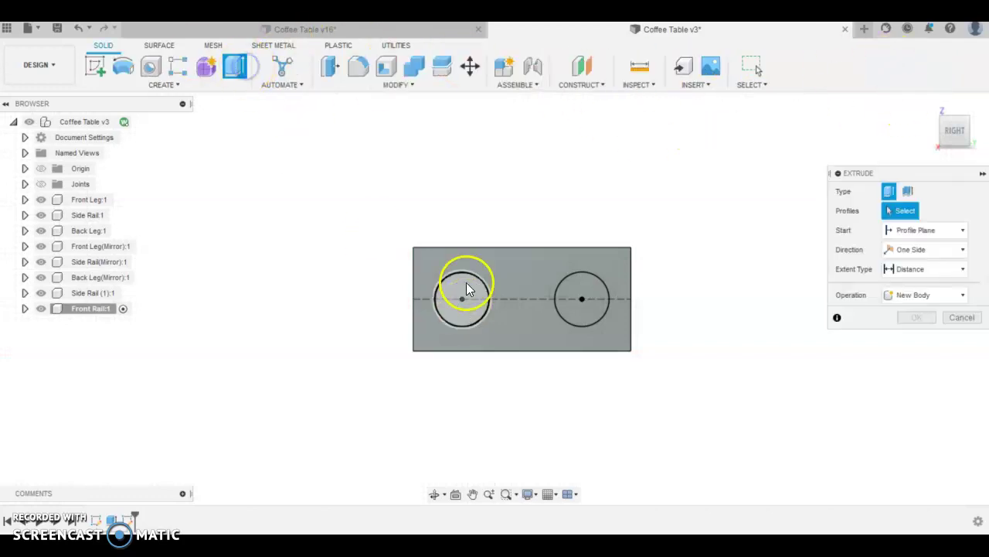
{"action": "left_click", "coordinate": [565, 300]}
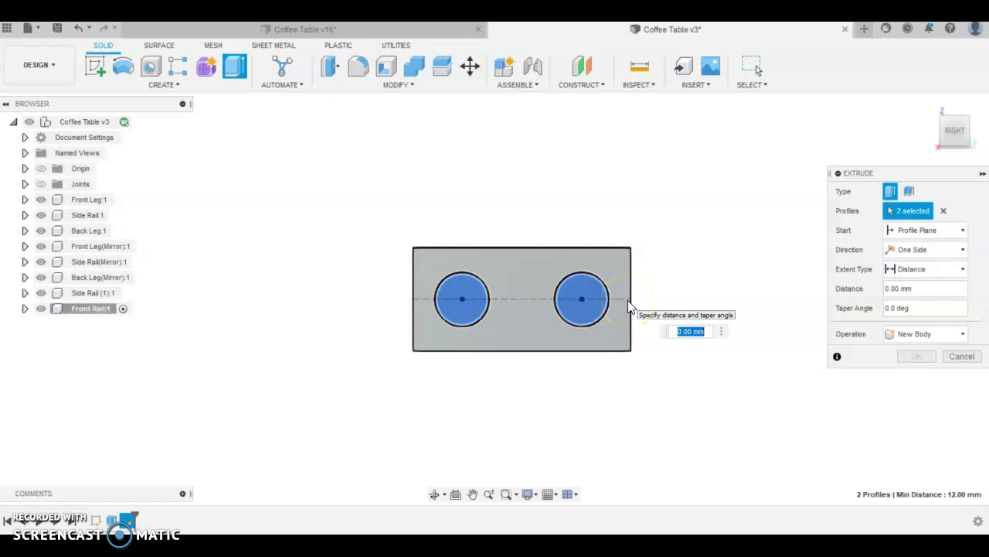
{"action": "type", "text": "-20"}
{"action": "key", "text": "Return"}
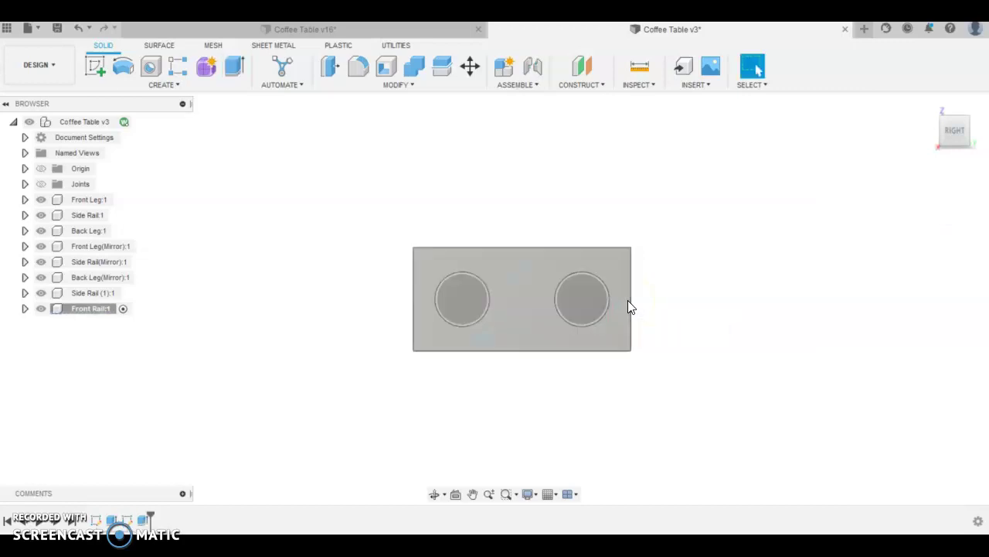
{"action": "left_click", "coordinate": [692, 309]}
{"action": "middle_click_drag", "start_coordinate": [699, 303], "coordinate": [526, 453], "text": "shift"}
Start a construction midplane and pick the rail's near end face.
{"action": "left_click", "coordinate": [593, 82]}
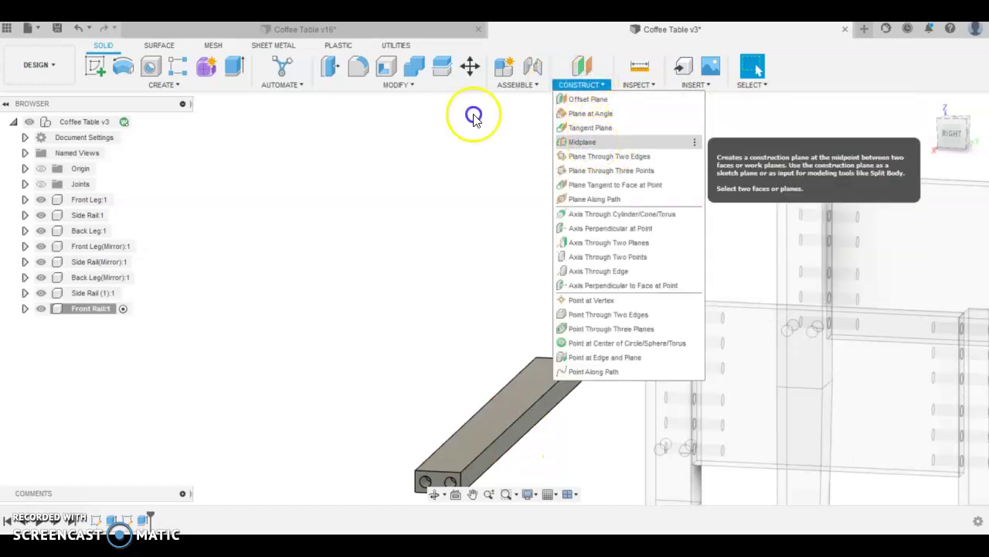
{"action": "left_click", "coordinate": [589, 142]}
{"action": "scroll", "coordinate": [458, 349], "scroll_direction": "down", "scroll_amount": 3}
{"action": "scroll", "coordinate": [479, 359], "scroll_direction": "up", "scroll_amount": 5}
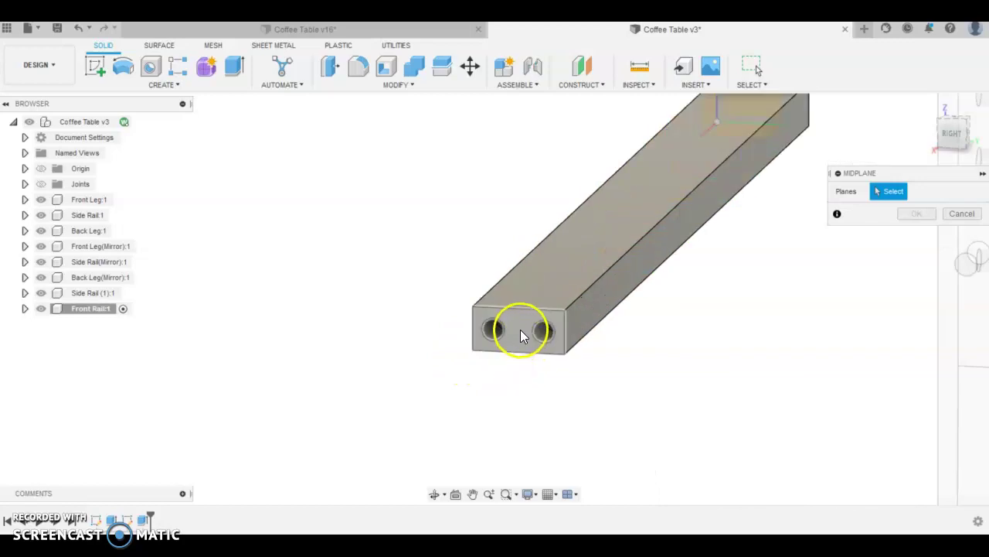
{"action": "left_click", "coordinate": [542, 320]}
{"action": "middle_click_drag", "start_coordinate": [541, 320], "coordinate": [627, 331], "text": "shift"}
{"action": "scroll", "coordinate": [630, 355], "scroll_direction": "down", "scroll_amount": 5}
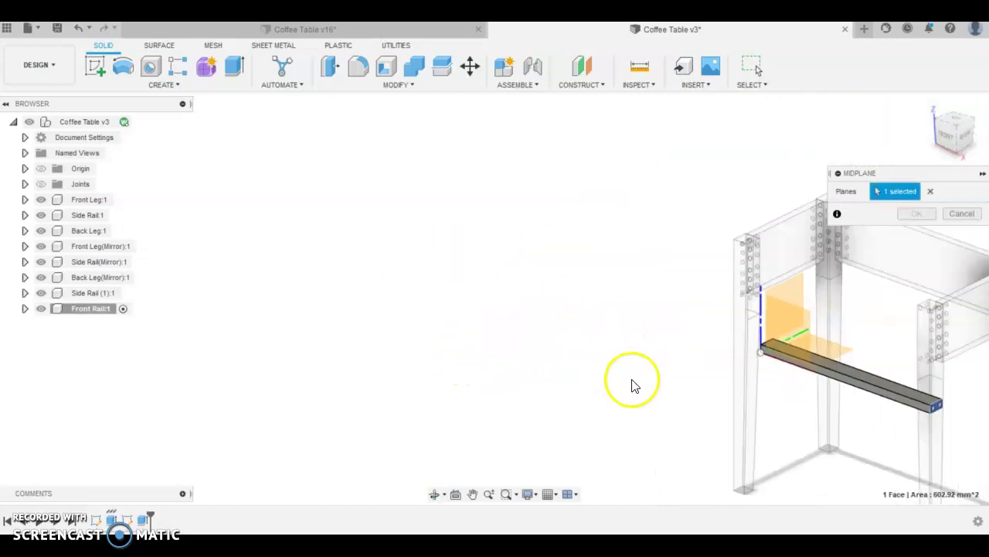
{"action": "scroll", "coordinate": [765, 402], "scroll_direction": "down", "scroll_amount": 2}
{"action": "scroll", "coordinate": [850, 394], "scroll_direction": "up", "scroll_amount": 3}
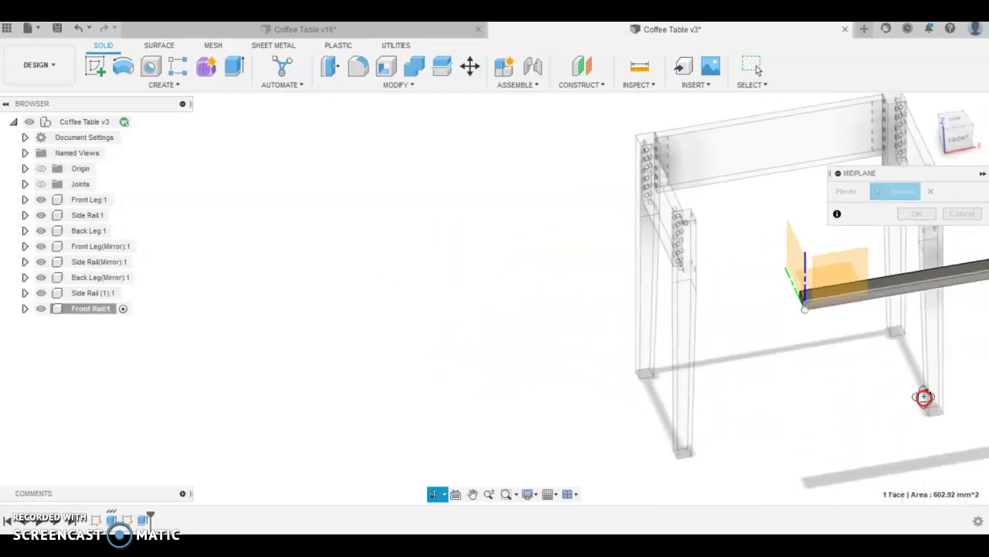
{"action": "scroll", "coordinate": [821, 332], "scroll_direction": "down", "scroll_amount": 2}
{"action": "scroll", "coordinate": [871, 344], "scroll_direction": "up", "scroll_amount": 4}
{"action": "scroll", "coordinate": [872, 344], "scroll_direction": "up", "scroll_amount": 5}
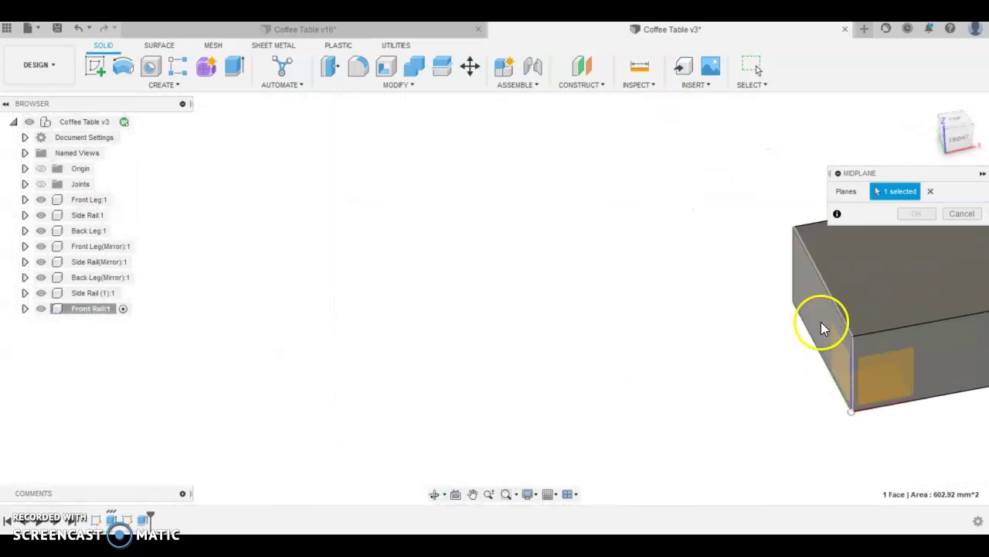
Pick the rail's opposite end face and confirm the midplane.
{"action": "left_click", "coordinate": [804, 276]}
{"action": "scroll", "coordinate": [675, 339], "scroll_direction": "down", "scroll_amount": 6}
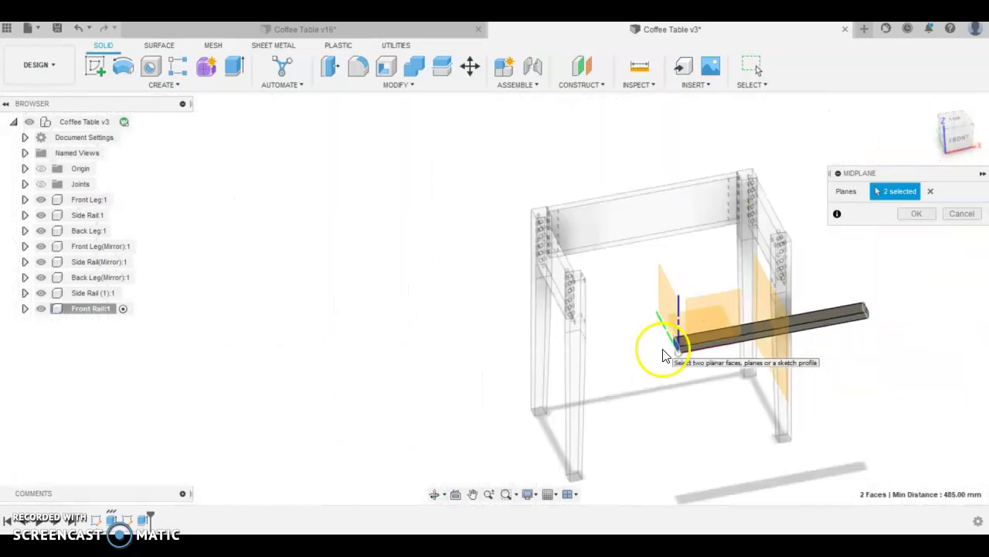
{"action": "scroll", "coordinate": [783, 342], "scroll_direction": "up", "scroll_amount": 4}
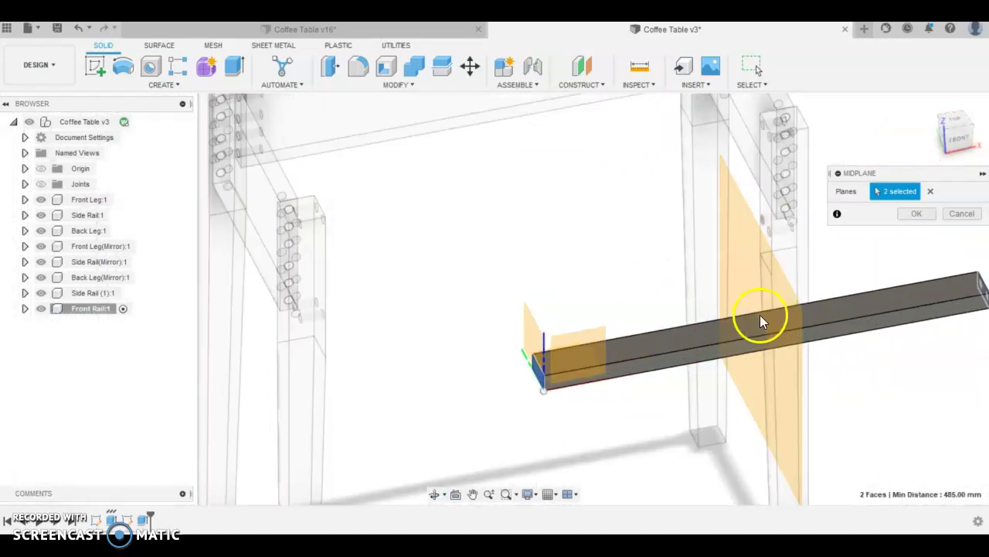
{"action": "left_click", "coordinate": [914, 213]}
{"action": "scroll", "coordinate": [850, 417], "scroll_direction": "down", "scroll_amount": 3}
{"action": "middle_click_drag", "start_coordinate": [872, 409], "coordinate": [804, 381], "text": "shift"}
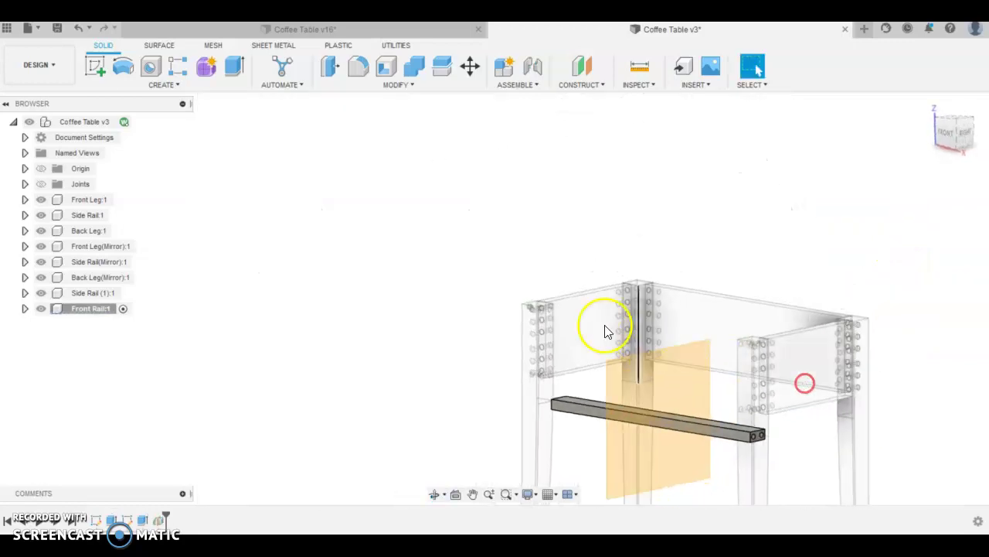
{"action": "scroll", "coordinate": [718, 436], "scroll_direction": "down", "scroll_amount": 3}
{"action": "scroll", "coordinate": [575, 313], "scroll_direction": "up", "scroll_amount": 5}
{"action": "scroll", "coordinate": [575, 308], "scroll_direction": "up", "scroll_amount": 3}
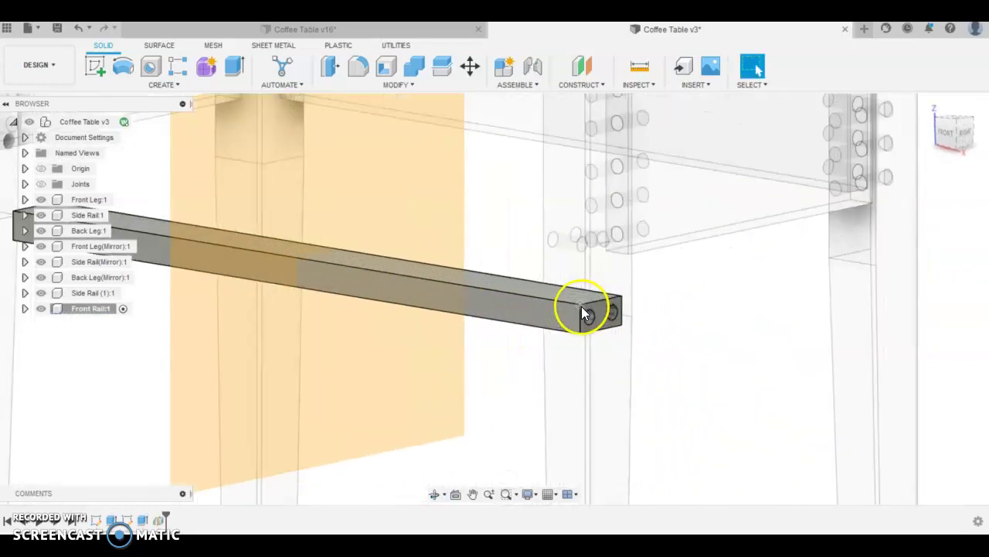
Mirror the dowel-hole feature across the midplane to the rail's other end.
{"action": "left_click", "coordinate": [152, 85]}
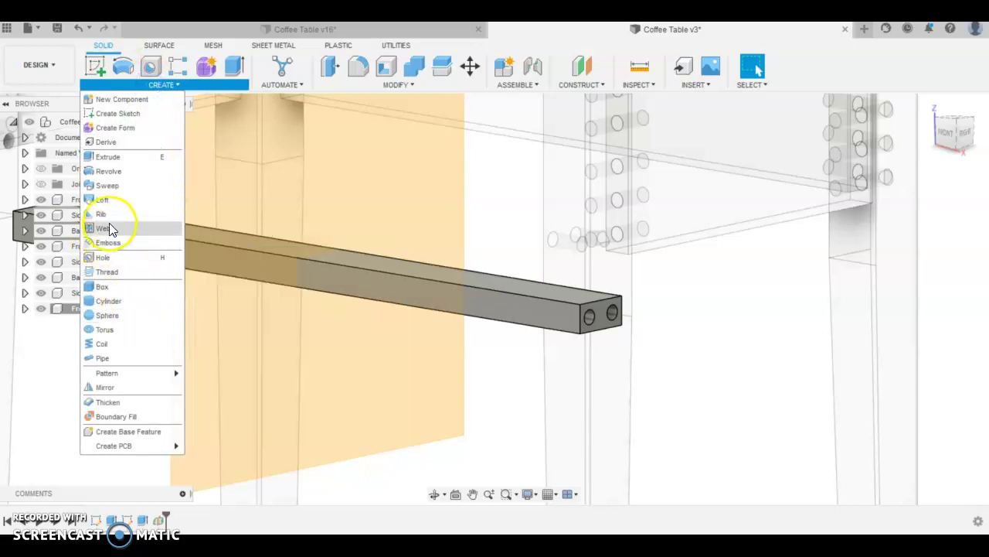
{"action": "left_click", "coordinate": [116, 387]}
{"action": "scroll", "coordinate": [581, 347], "scroll_direction": "up", "scroll_amount": 5}
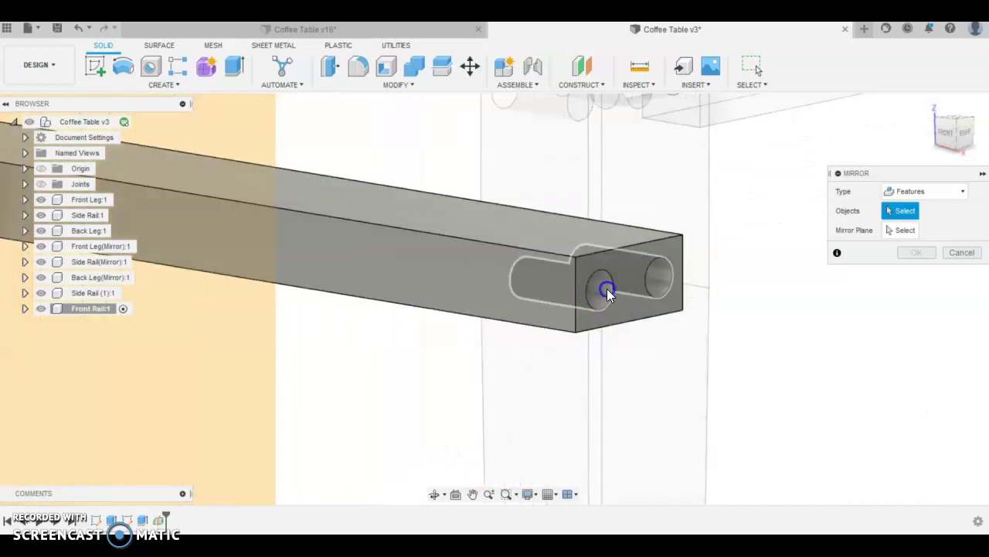
{"action": "left_click", "coordinate": [601, 286]}
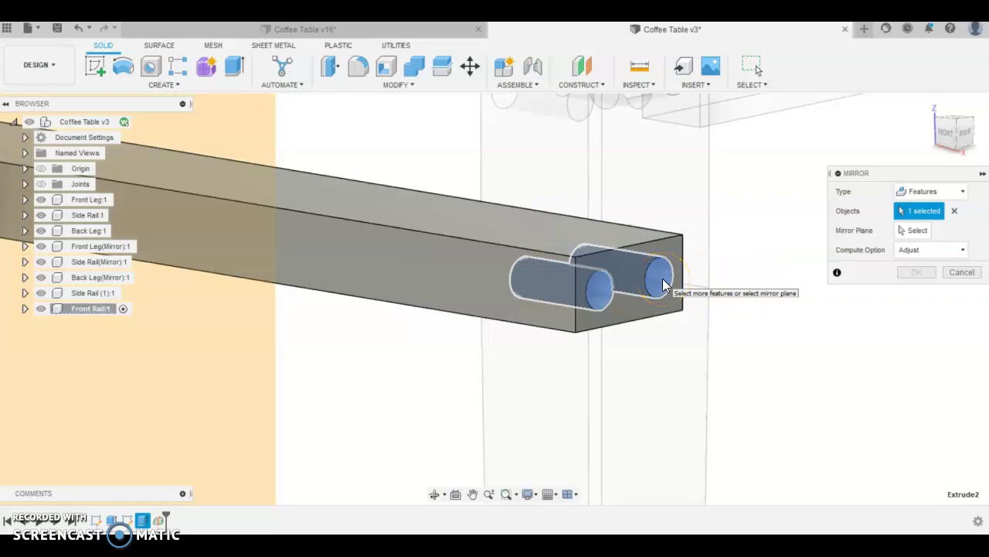
{"action": "left_click", "coordinate": [851, 230]}
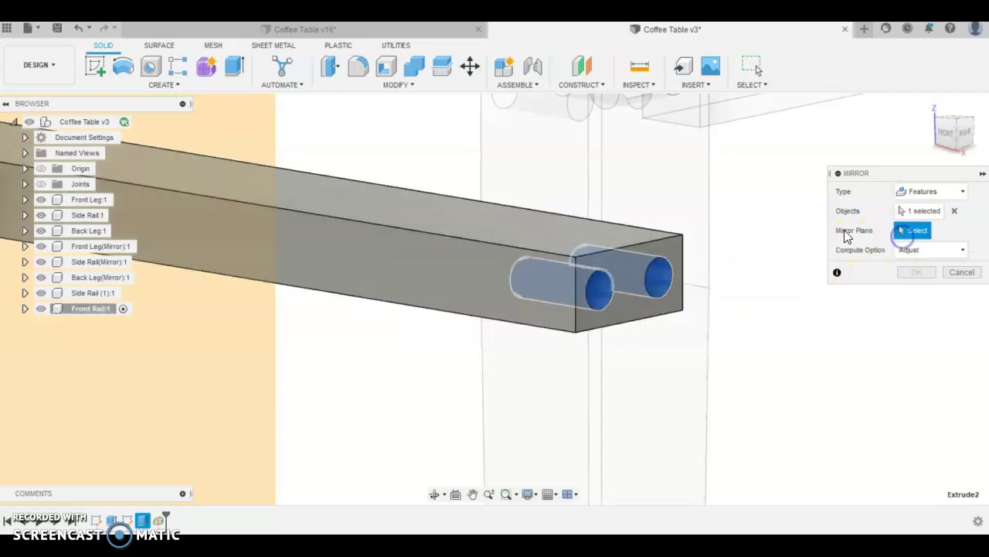
{"action": "left_click", "coordinate": [255, 315]}
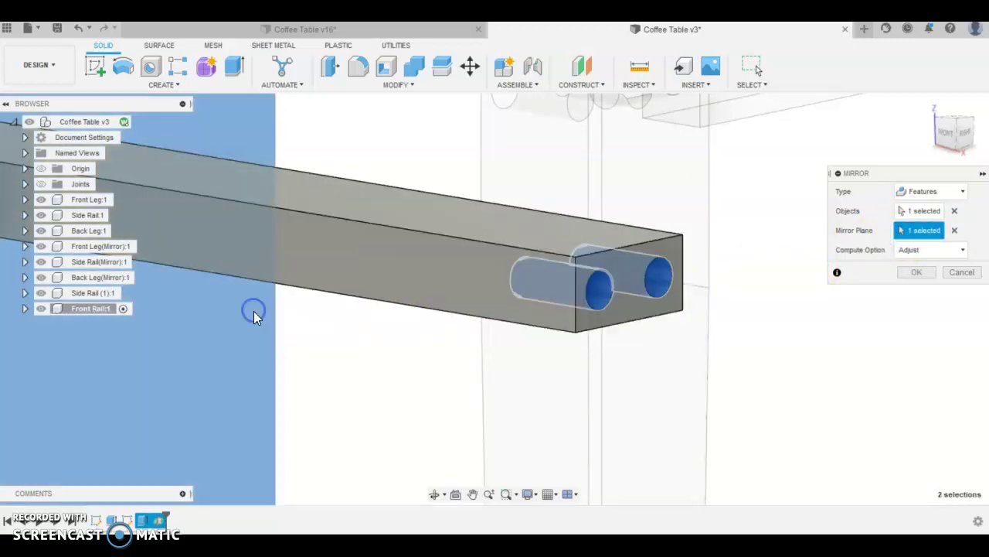
{"action": "left_click", "coordinate": [915, 273]}
{"action": "scroll", "coordinate": [596, 376], "scroll_direction": "down", "scroll_amount": 5}
{"action": "middle_click_drag", "start_coordinate": [508, 358], "coordinate": [456, 362], "text": "shift"}
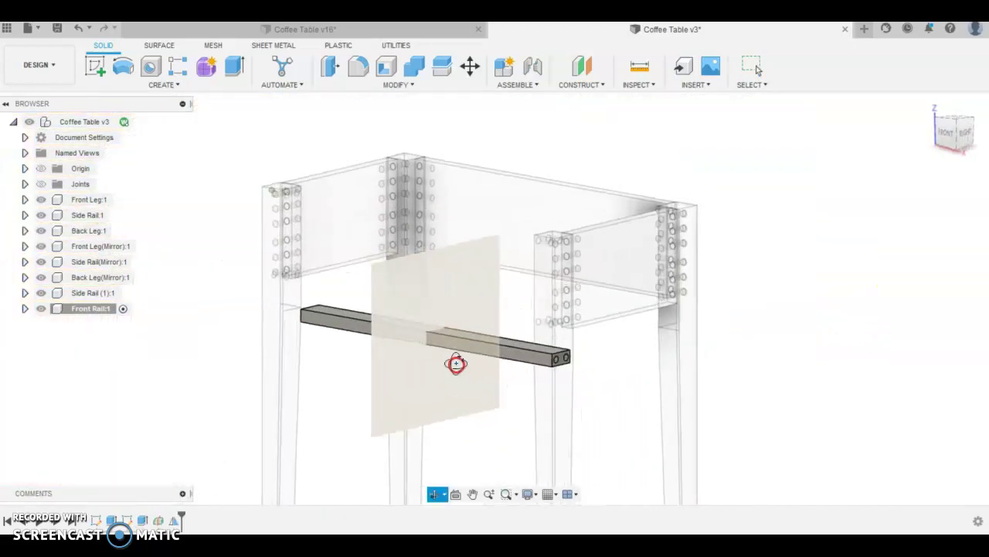
Hide Front Rail:1's construction midplane in the browser.
{"action": "left_click", "coordinate": [24, 309]}
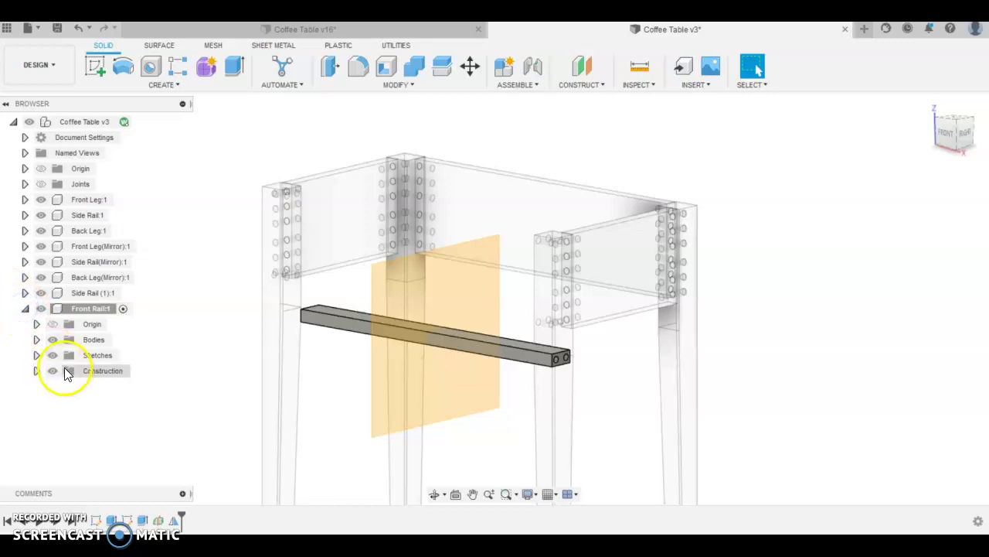
{"action": "left_click", "coordinate": [52, 371]}
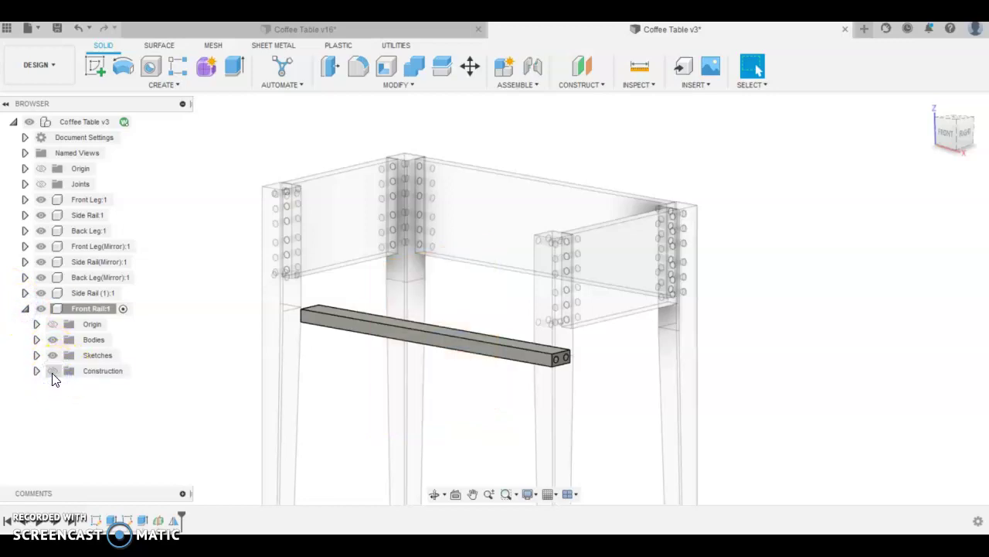
{"action": "left_click", "coordinate": [24, 309]}
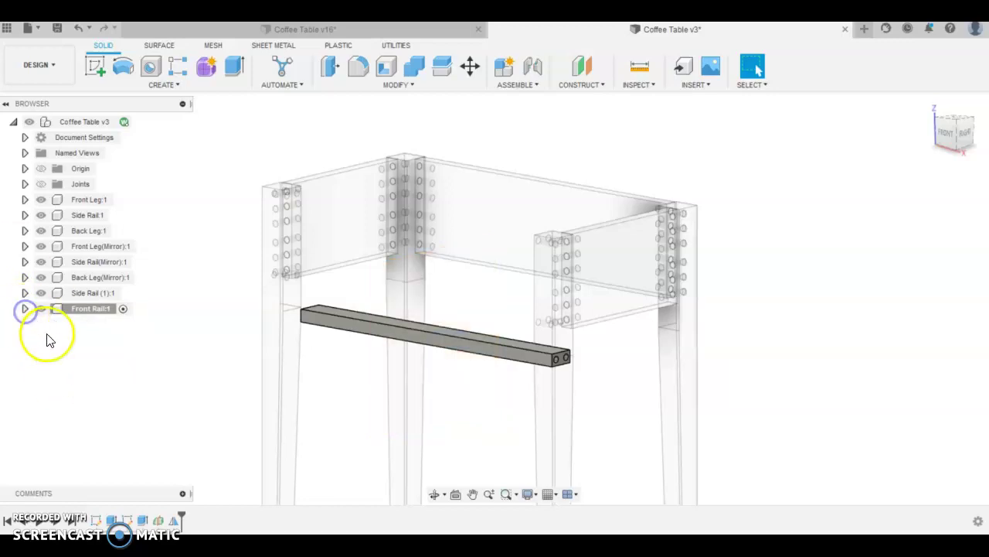
Copy Front Rail:1 and paste it into Coffee Table v3, raised 300 mm above the frame.
{"action": "right_click", "coordinate": [91, 309]}
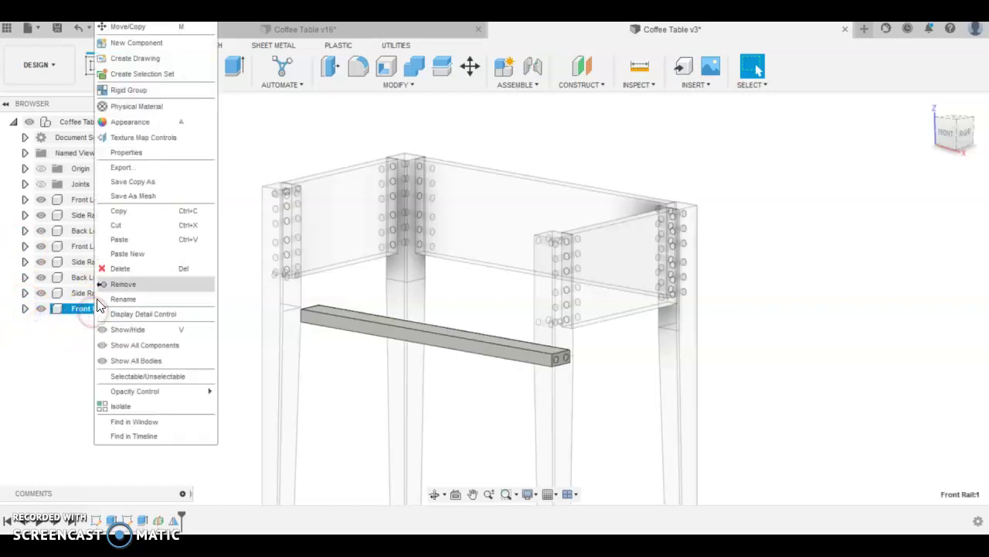
{"action": "left_click", "coordinate": [129, 218]}
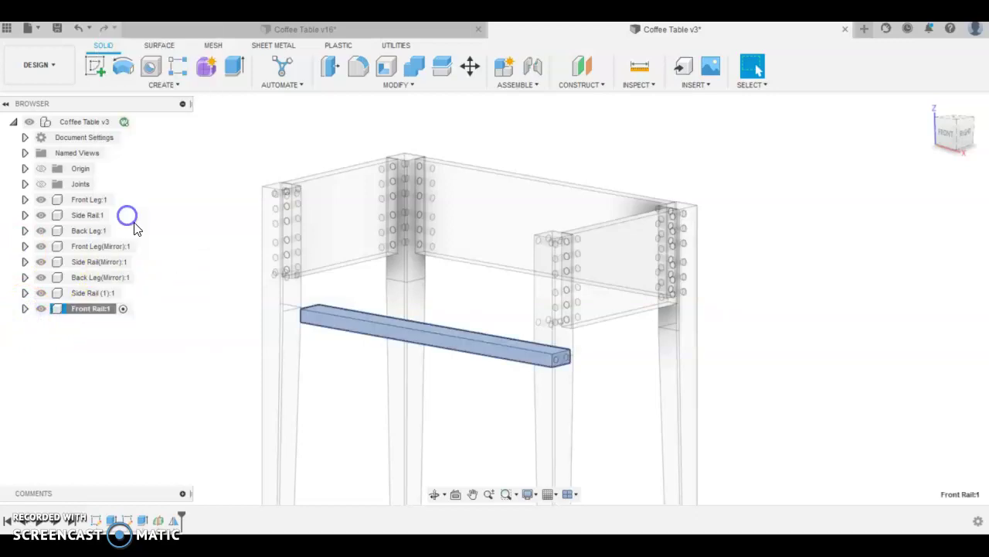
{"action": "right_click", "coordinate": [83, 125]}
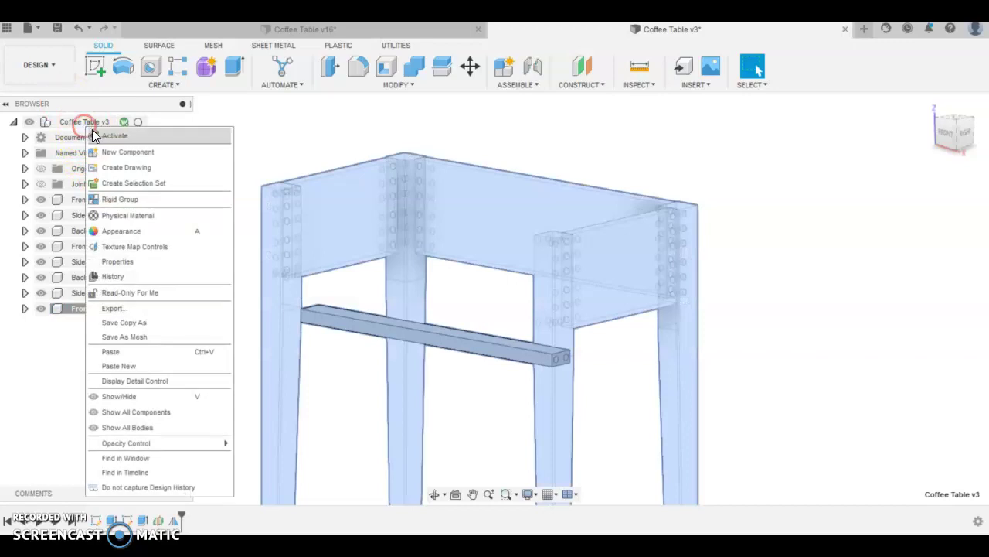
{"action": "left_click", "coordinate": [168, 351]}
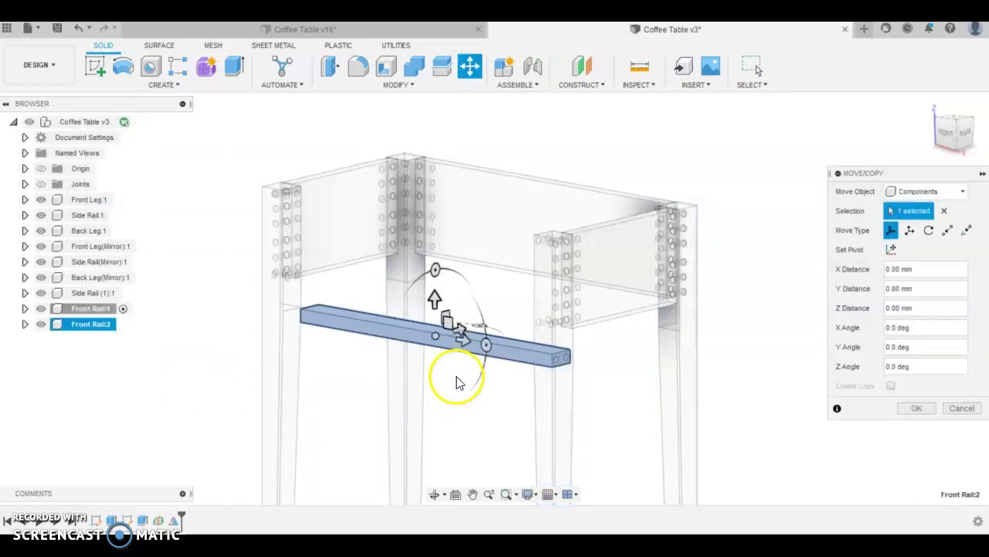
{"action": "left_click_drag", "start_coordinate": [435, 300], "coordinate": [477, 156]}
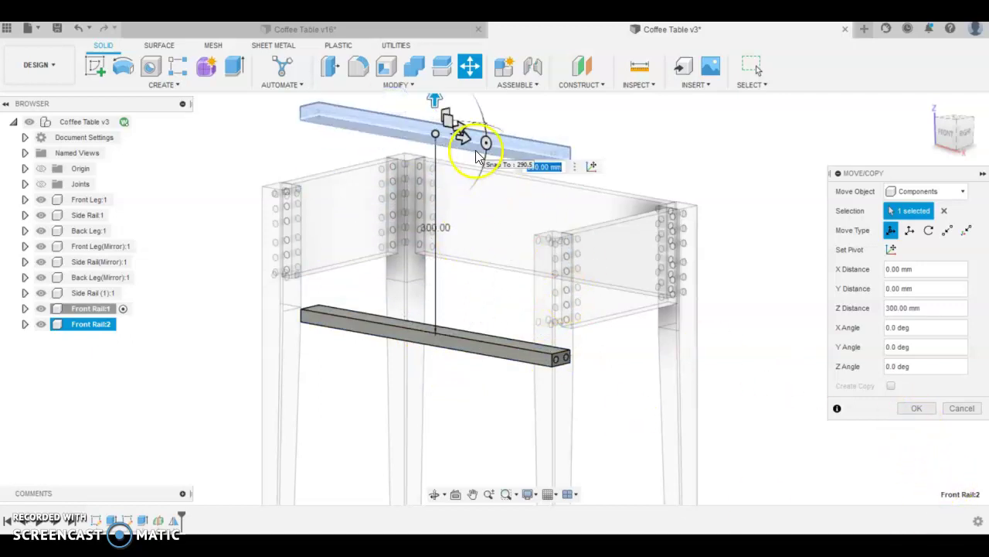
{"action": "left_click", "coordinate": [920, 410]}
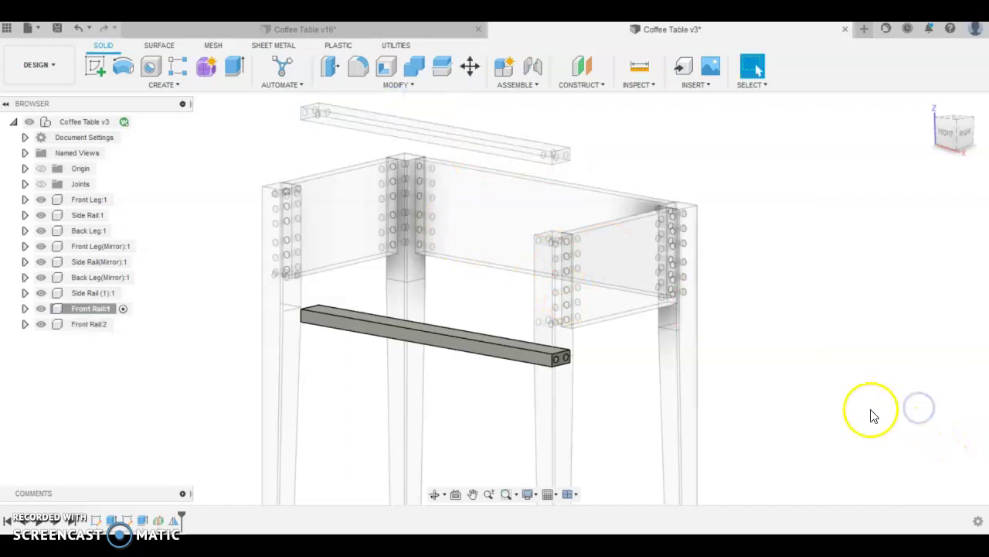
Start a joint on Front Rail:1, picking Front Leg:1's hole first.
{"action": "left_click", "coordinate": [104, 309]}
{"action": "left_click", "coordinate": [532, 66]}
{"action": "scroll", "coordinate": [558, 348], "scroll_direction": "up", "scroll_amount": 4}
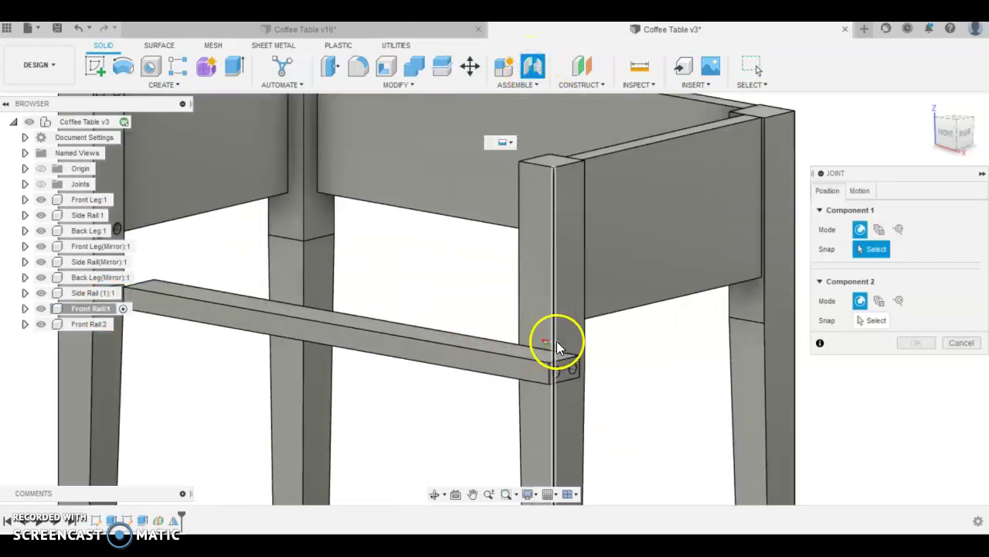
{"action": "scroll", "coordinate": [469, 331], "scroll_direction": "down", "scroll_amount": 4}
{"action": "scroll", "coordinate": [531, 379], "scroll_direction": "up", "scroll_amount": 5}
{"action": "scroll", "coordinate": [537, 364], "scroll_direction": "down", "scroll_amount": 4}
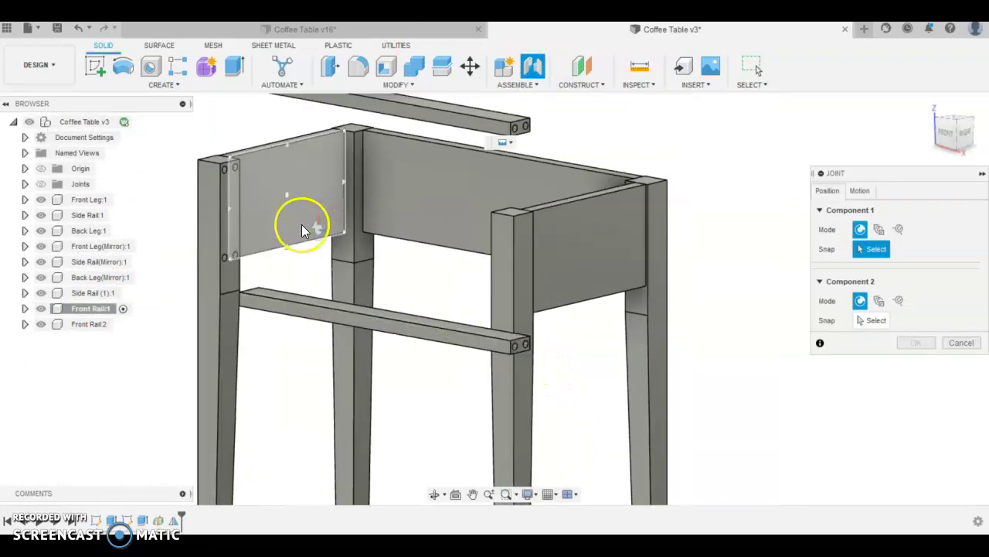
{"action": "scroll", "coordinate": [225, 163], "scroll_direction": "up", "scroll_amount": 3}
{"action": "left_click", "coordinate": [225, 162]}
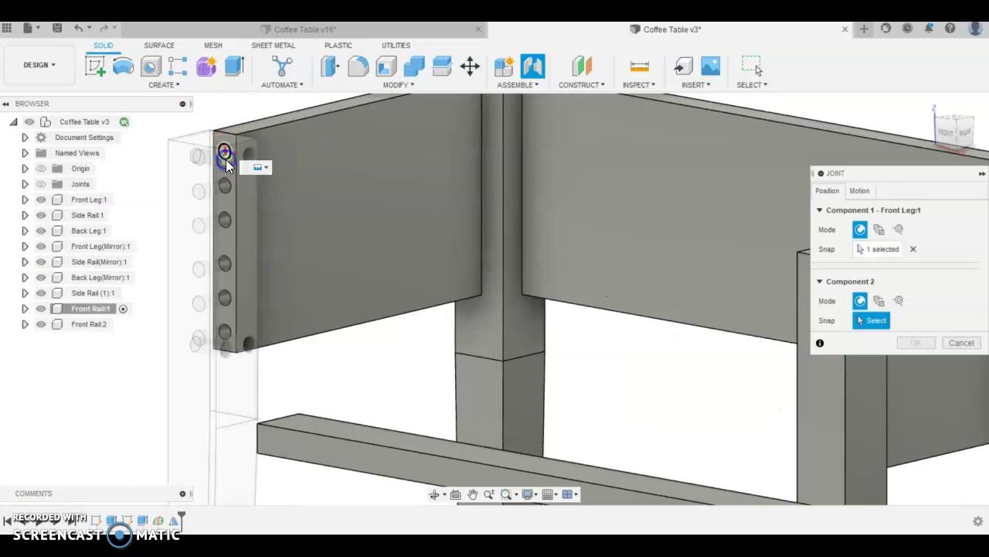
{"action": "scroll", "coordinate": [314, 291], "scroll_direction": "down", "scroll_amount": 4}
Pick the rail end's hole, flip the orientation, and commit the joint.
{"action": "middle_click_drag", "start_coordinate": [307, 384], "coordinate": [411, 379], "text": "shift"}
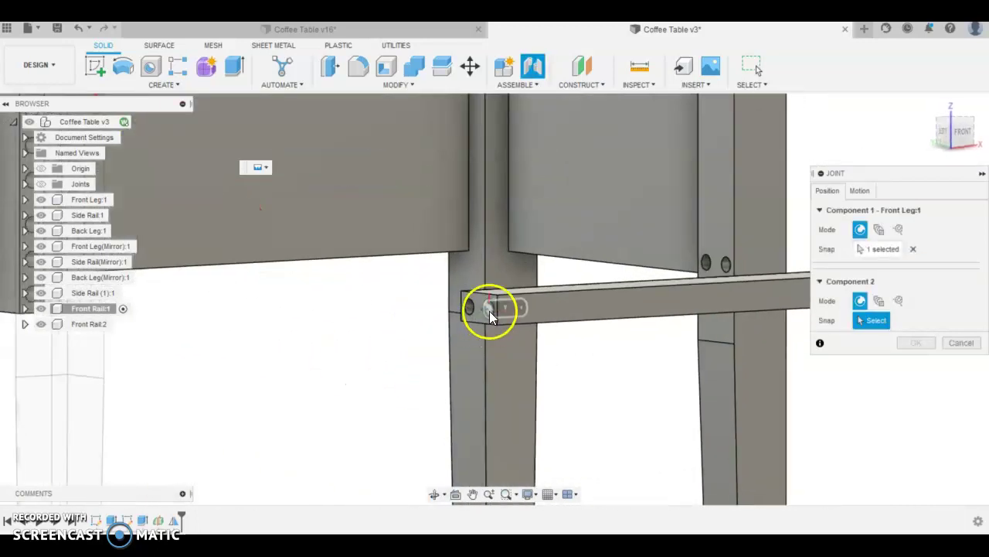
{"action": "scroll", "coordinate": [490, 312], "scroll_direction": "up", "scroll_amount": 3}
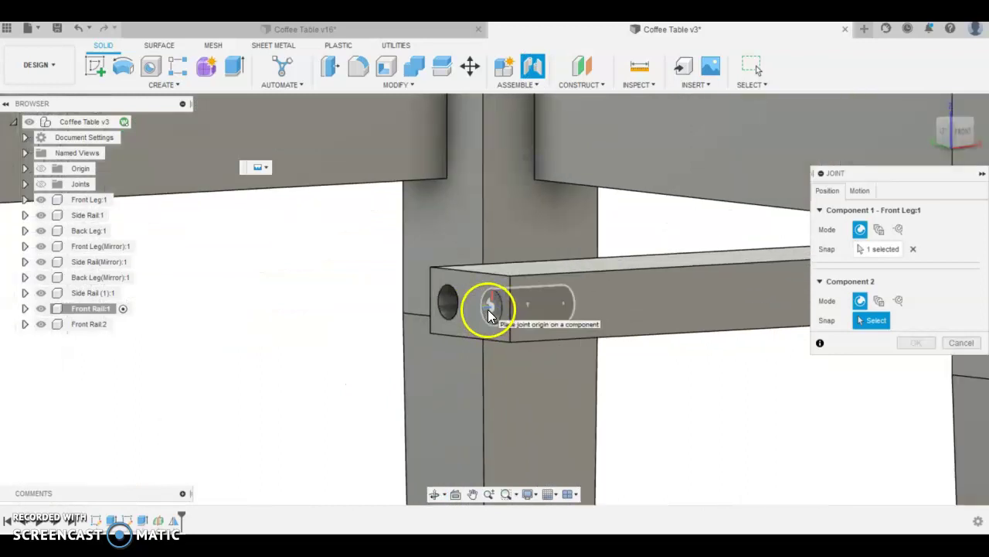
{"action": "left_click", "coordinate": [489, 313]}
{"action": "left_click", "coordinate": [864, 451]}
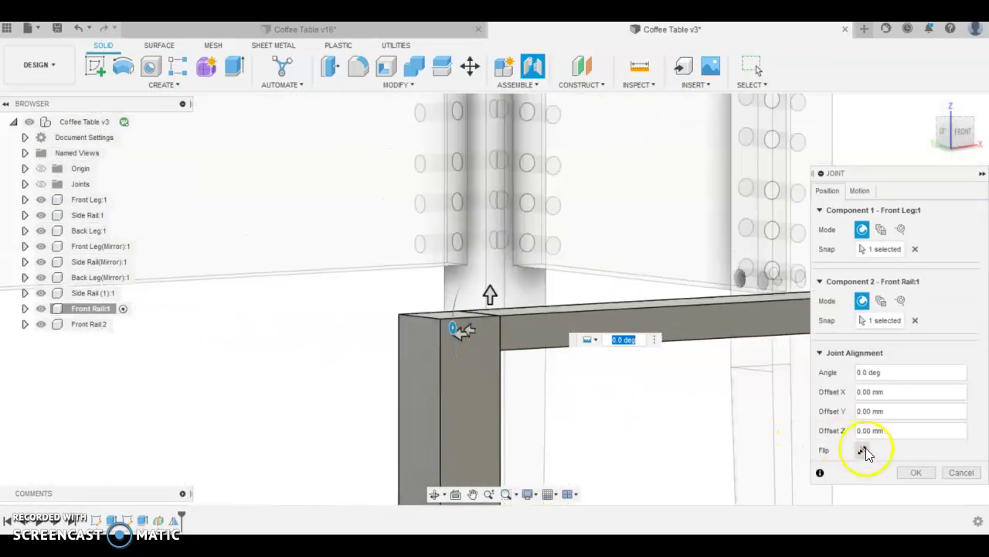
{"action": "left_click", "coordinate": [917, 472]}
{"action": "scroll", "coordinate": [511, 248], "scroll_direction": "down", "scroll_amount": 5}
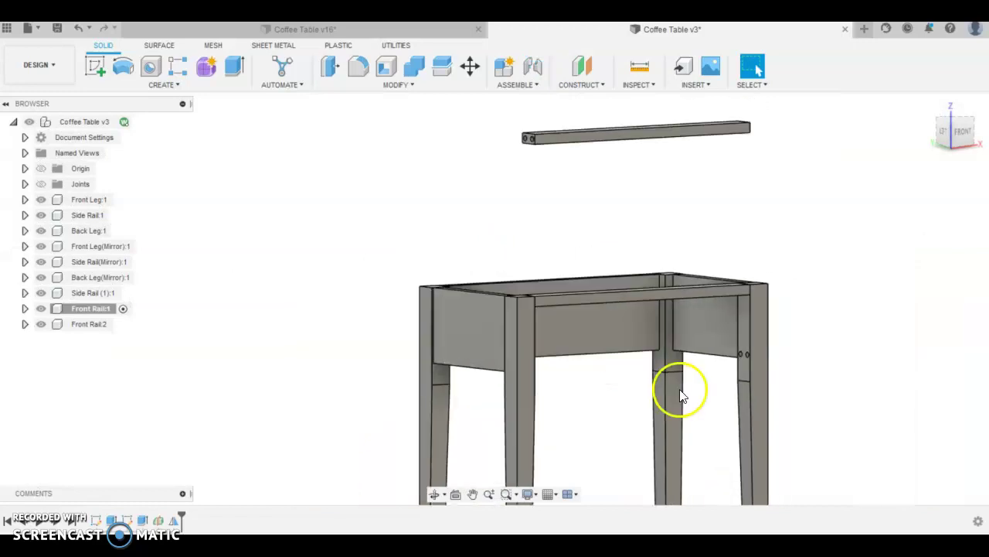
{"action": "scroll", "coordinate": [567, 175], "scroll_direction": "up", "scroll_amount": 3}
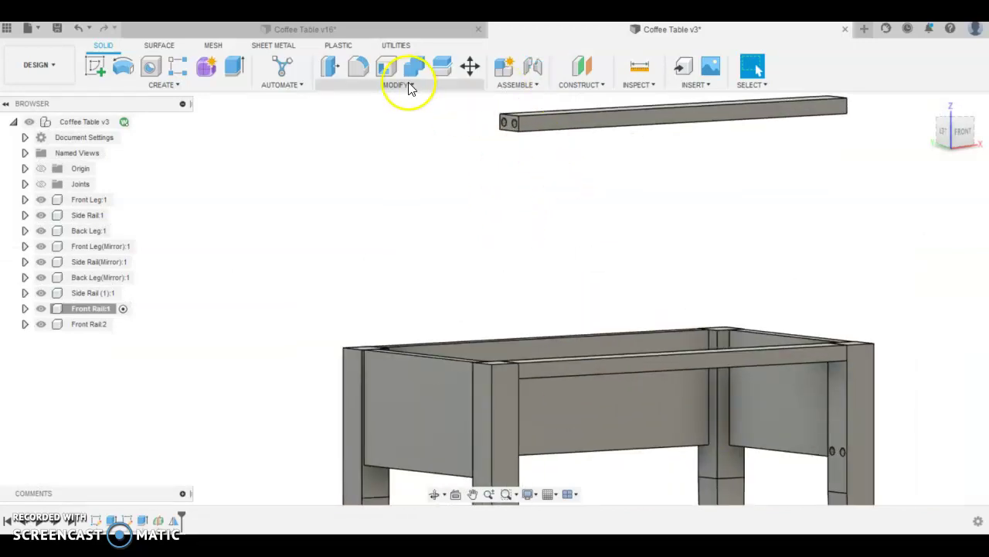
Joint Front Rail:2's end hole to Front Leg:1's lower hole, then view the frame isometrically.
{"action": "left_click", "coordinate": [532, 67]}
{"action": "scroll", "coordinate": [507, 114], "scroll_direction": "up", "scroll_amount": 4}
{"action": "left_click", "coordinate": [509, 112]}
{"action": "scroll", "coordinate": [515, 157], "scroll_direction": "down", "scroll_amount": 5}
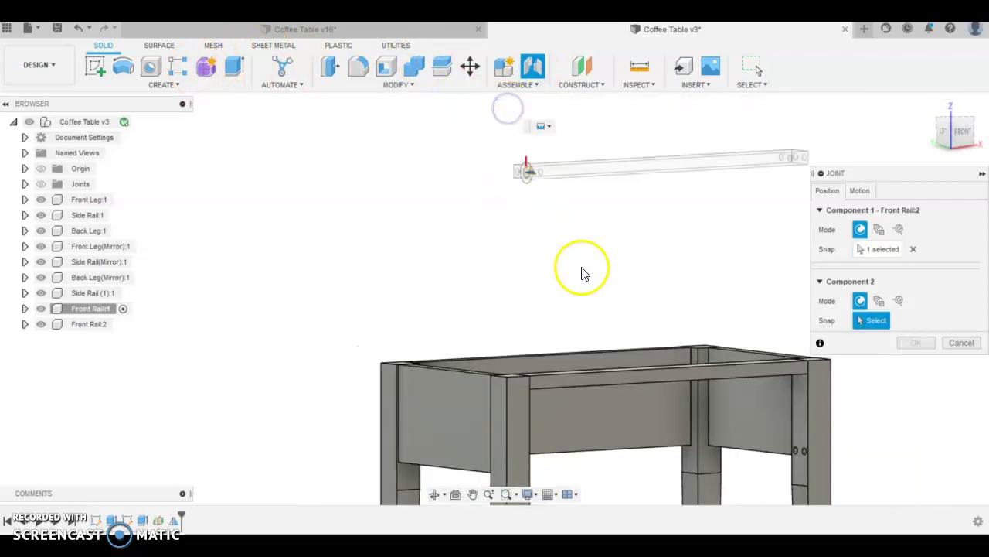
{"action": "scroll", "coordinate": [410, 421], "scroll_direction": "up", "scroll_amount": 5}
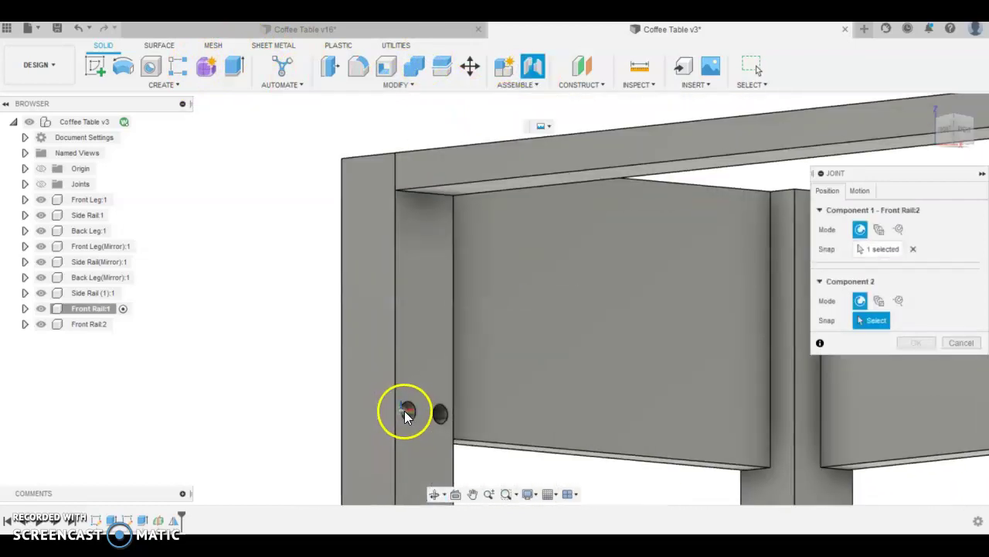
{"action": "left_click", "coordinate": [405, 413]}
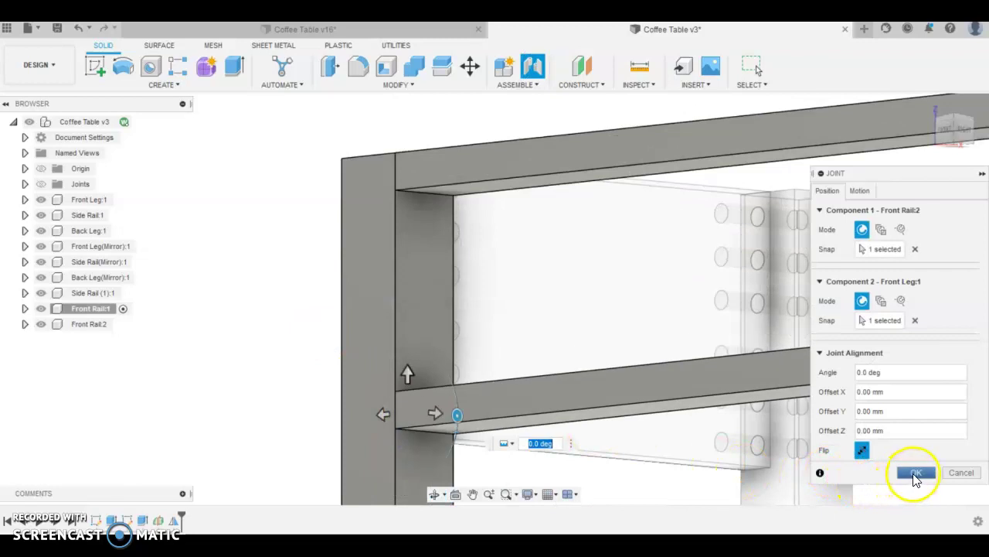
{"action": "left_click", "coordinate": [916, 472]}
{"action": "scroll", "coordinate": [602, 308], "scroll_direction": "down", "scroll_amount": 5}
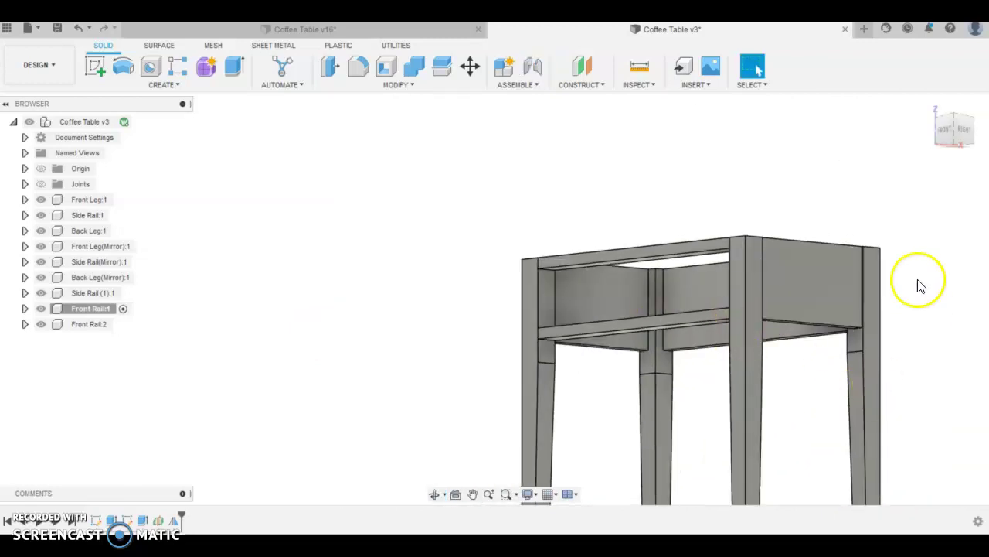
{"action": "left_click", "coordinate": [940, 150]}
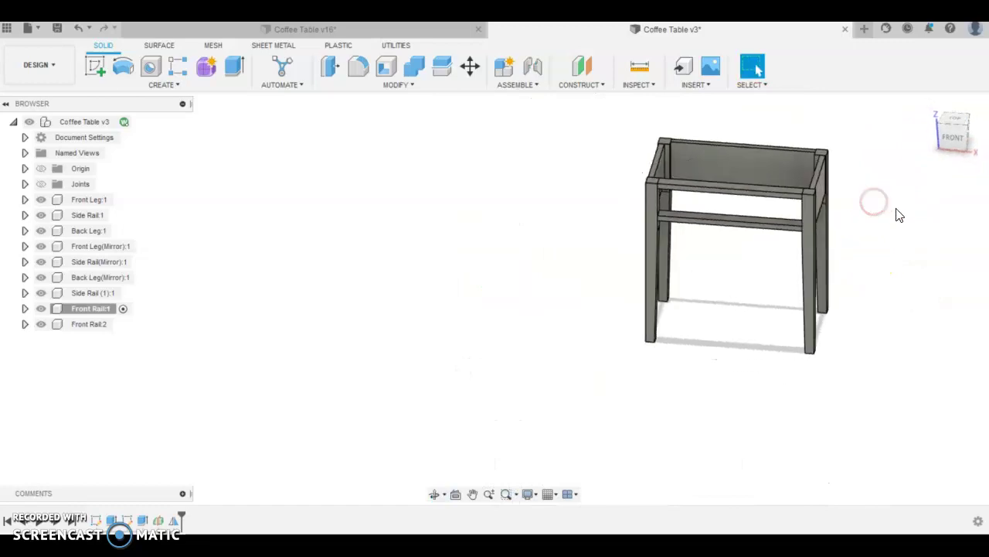
{"action": "scroll", "coordinate": [897, 215], "scroll_direction": "up", "scroll_amount": 3}
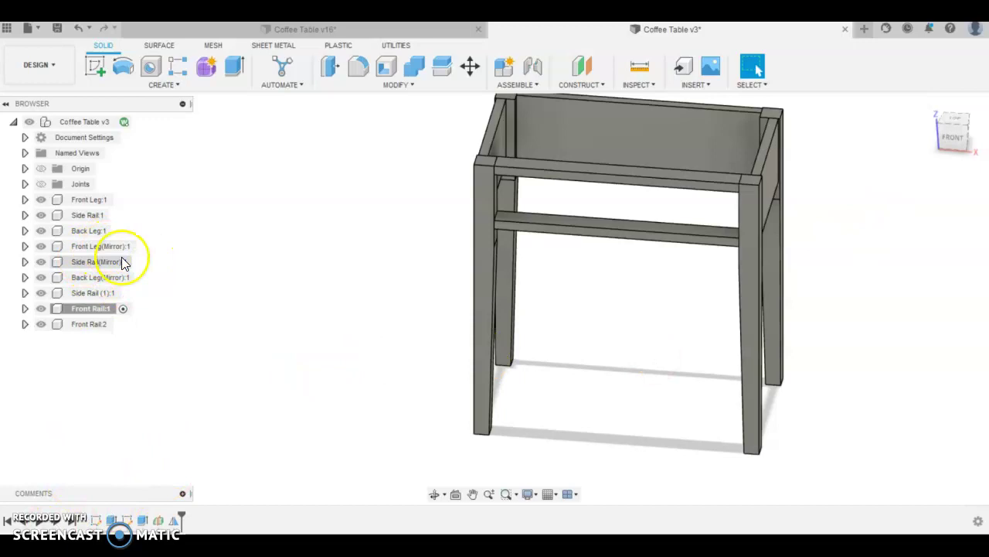
Rename Side Rail (1):1 to Back Rail and bring up the Save prompt with description 'User Saved'.
{"action": "left_click", "coordinate": [105, 294]}
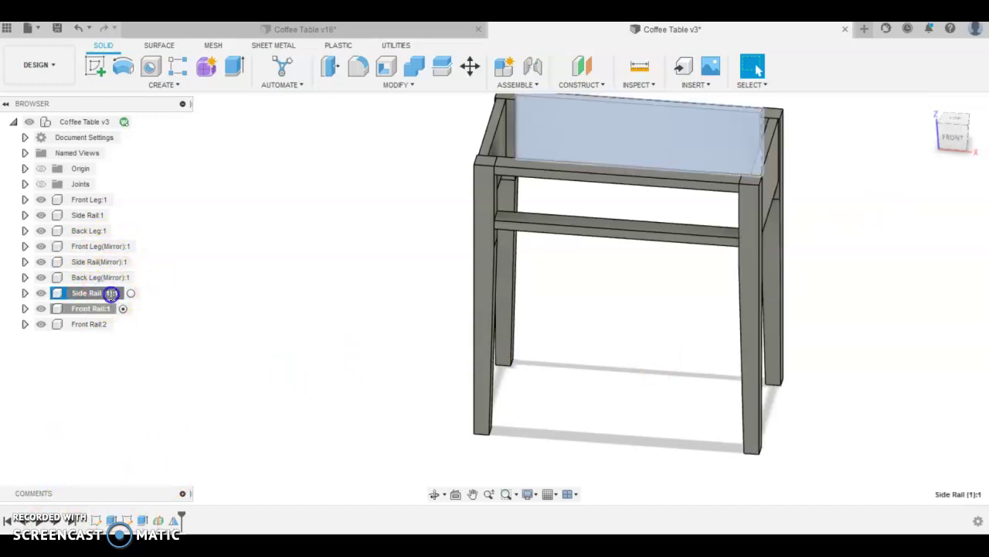
{"action": "double_click", "coordinate": [108, 295]}
{"action": "left_click_drag", "start_coordinate": [108, 297], "coordinate": [116, 292]}
{"action": "left_click_drag", "start_coordinate": [93, 303], "coordinate": [111, 330]}
{"action": "left_click", "coordinate": [91, 293]}
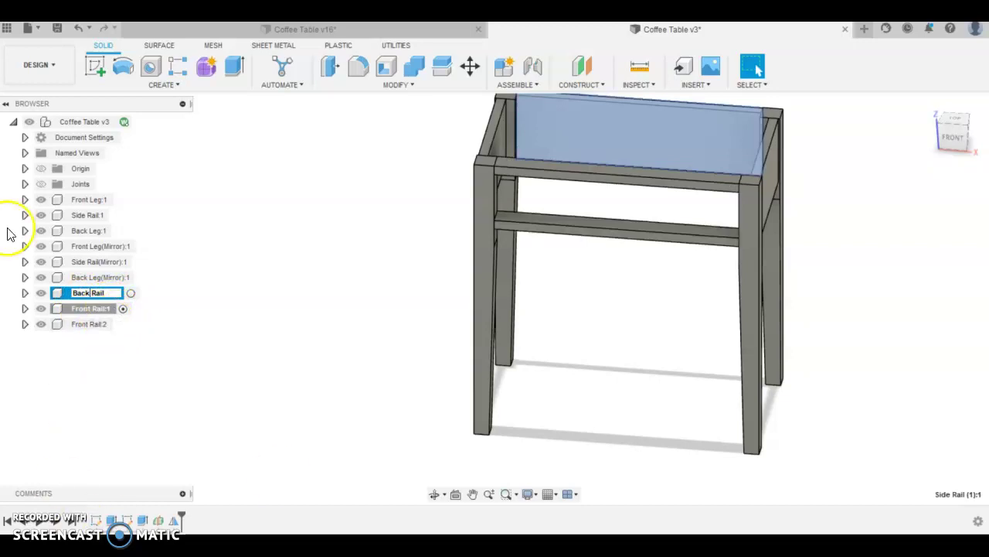
{"action": "left_click", "coordinate": [56, 28]}
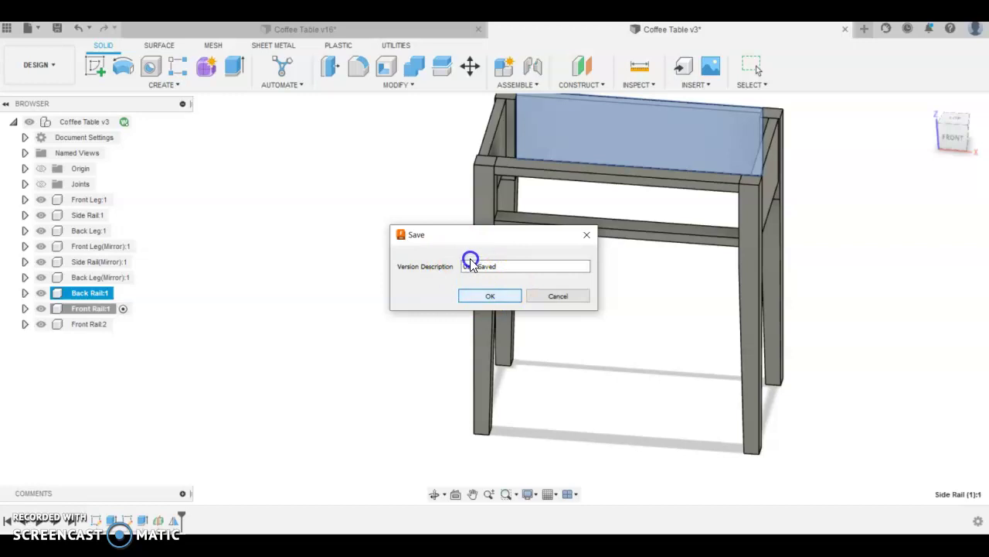
Save Coffee Table v3 as a new version and view the finished frame from above.
{"action": "left_click", "coordinate": [492, 292]}
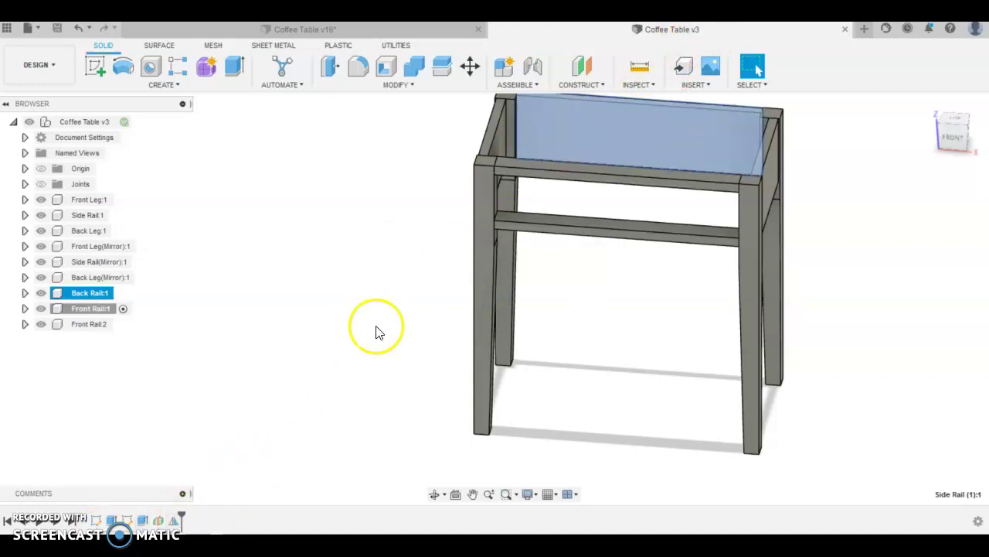
{"action": "scroll", "coordinate": [596, 349], "scroll_direction": "down", "scroll_amount": 2}
{"action": "middle_click_drag", "start_coordinate": [903, 139], "coordinate": [868, 199], "text": "shift"}
{"action": "scroll", "coordinate": [718, 347], "scroll_direction": "down", "scroll_amount": 3}
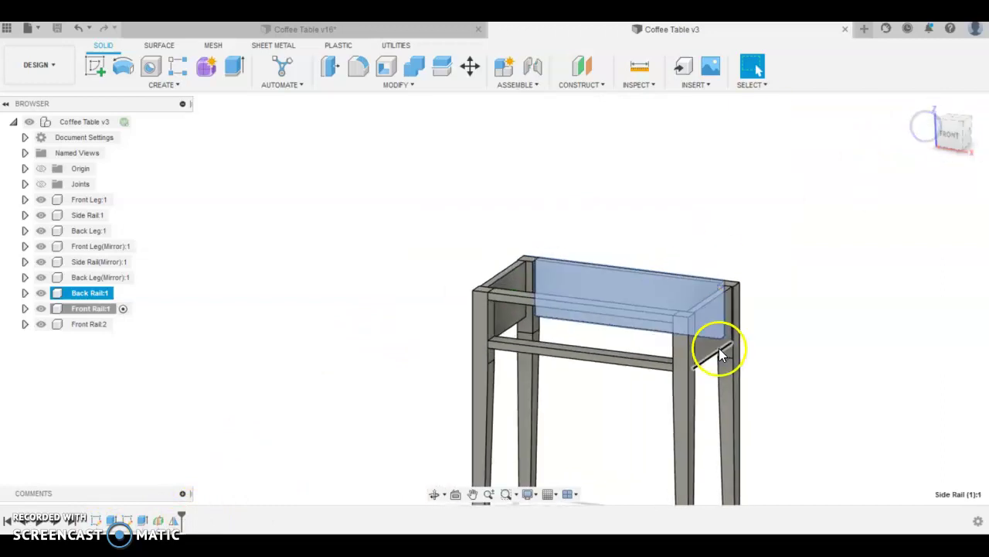